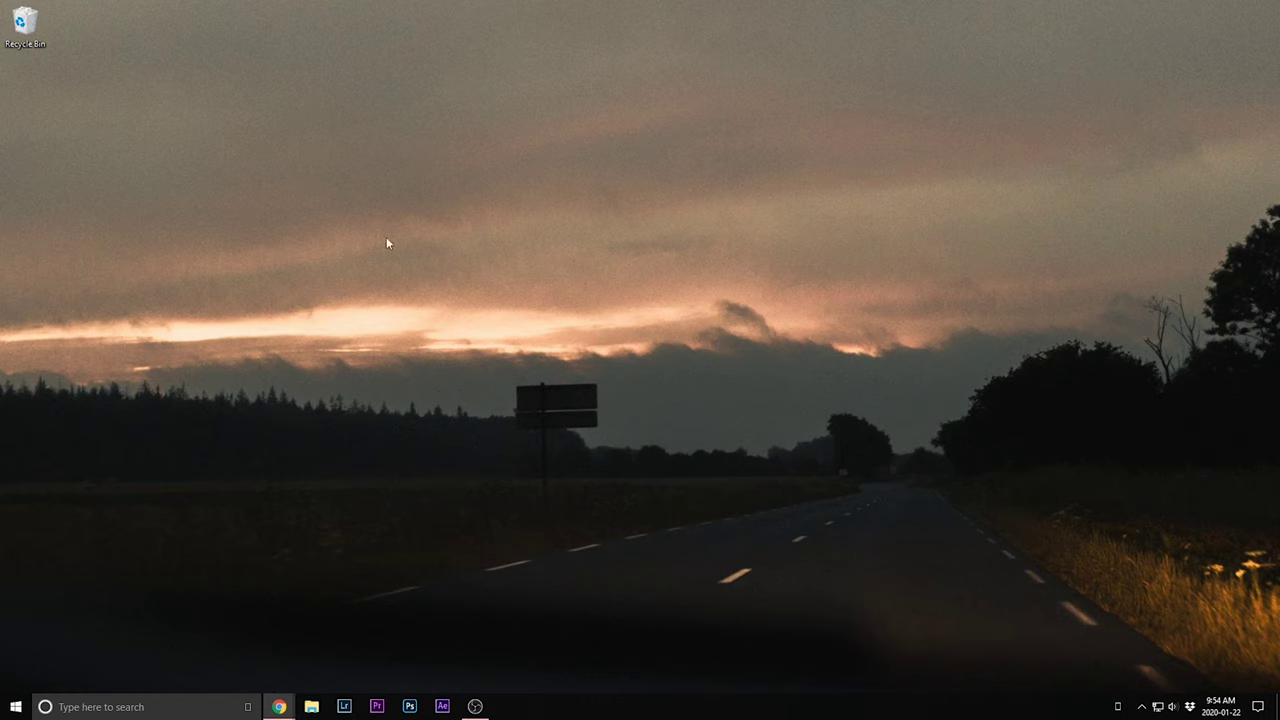
Open the 22 How to Export from Premiere folder on DAX 4TB (X:) under Youtube Videos.
{"action": "key", "text": "super+e"}
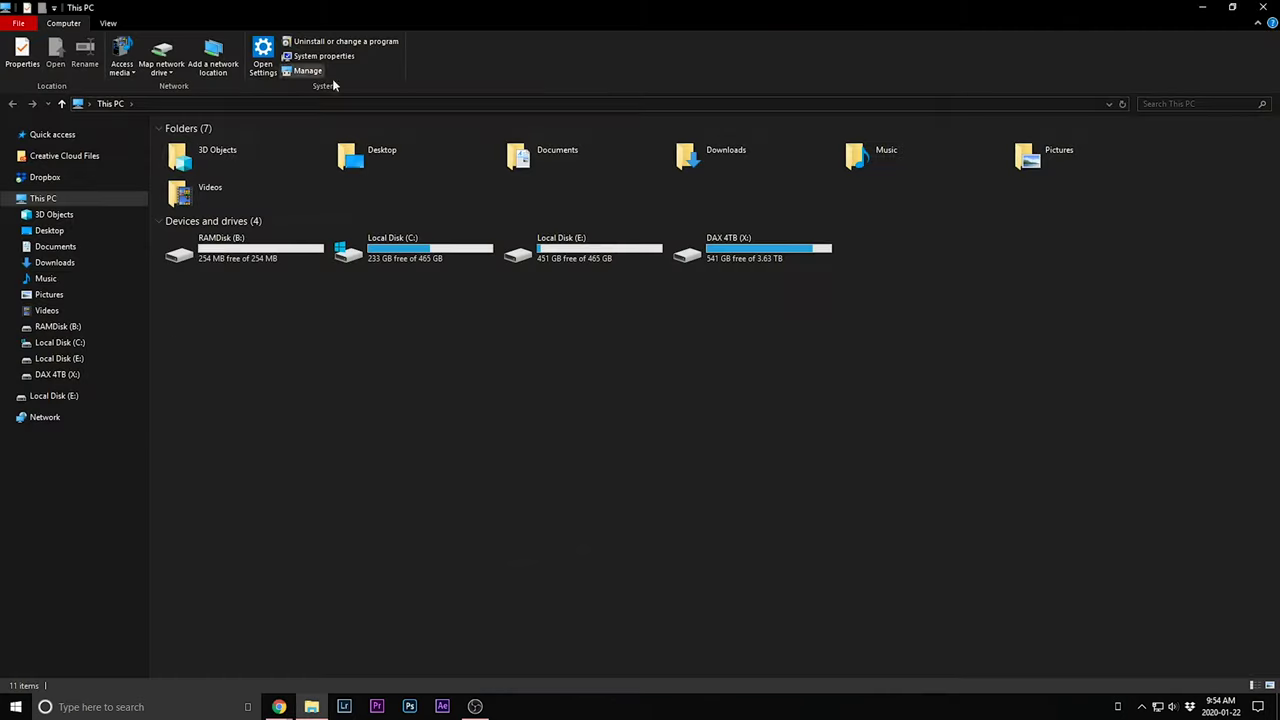
{"action": "left_click", "coordinate": [100, 376]}
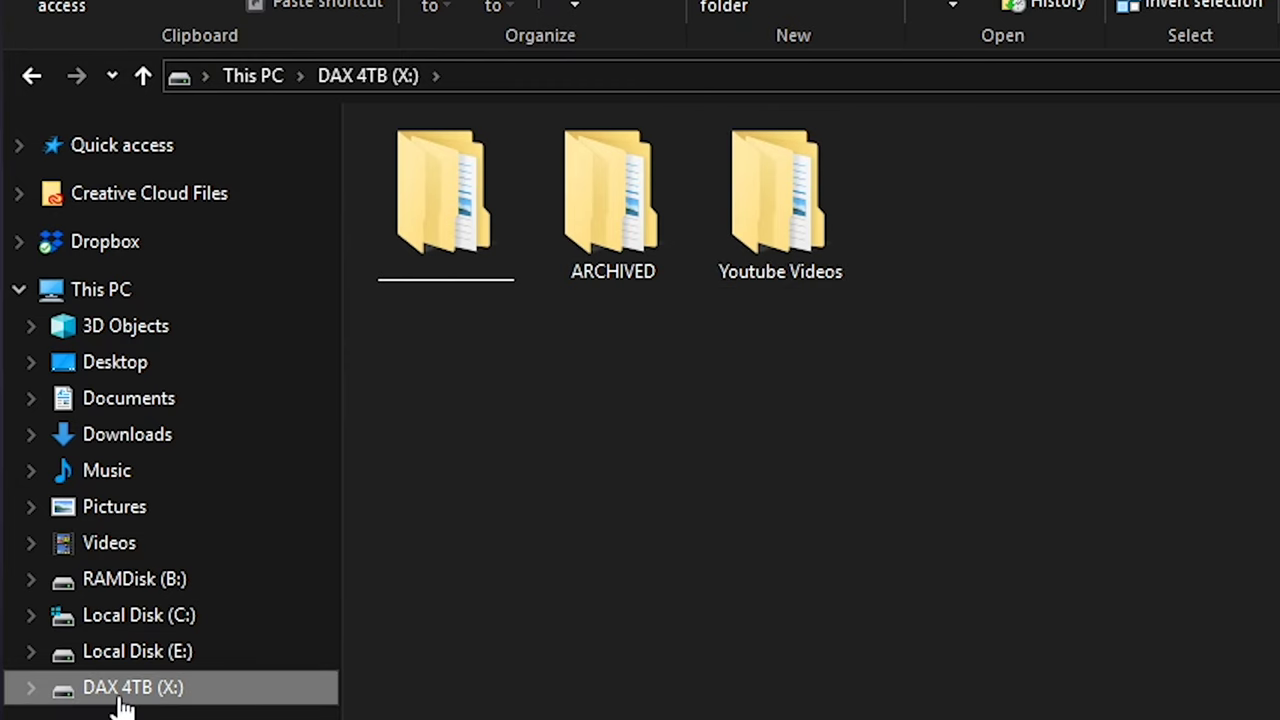
{"action": "double_click", "coordinate": [794, 276]}
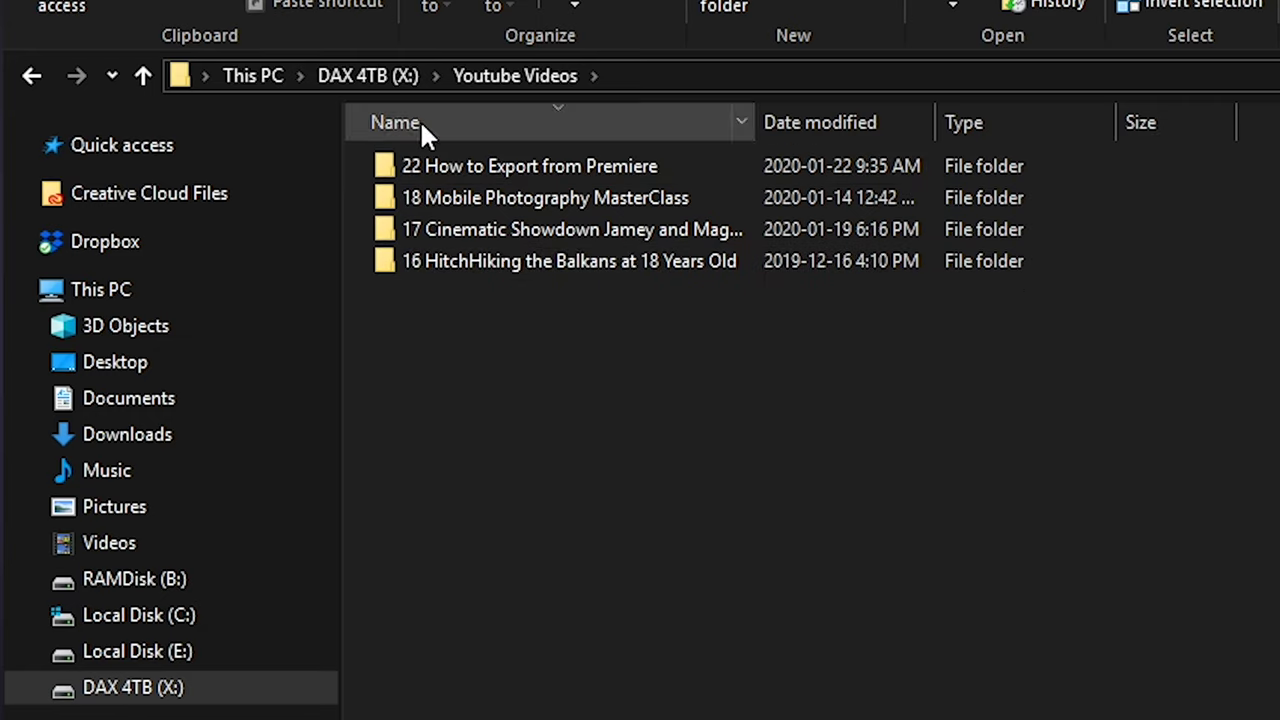
{"action": "left_click", "coordinate": [507, 178]}
{"action": "double_click", "coordinate": [507, 178]}
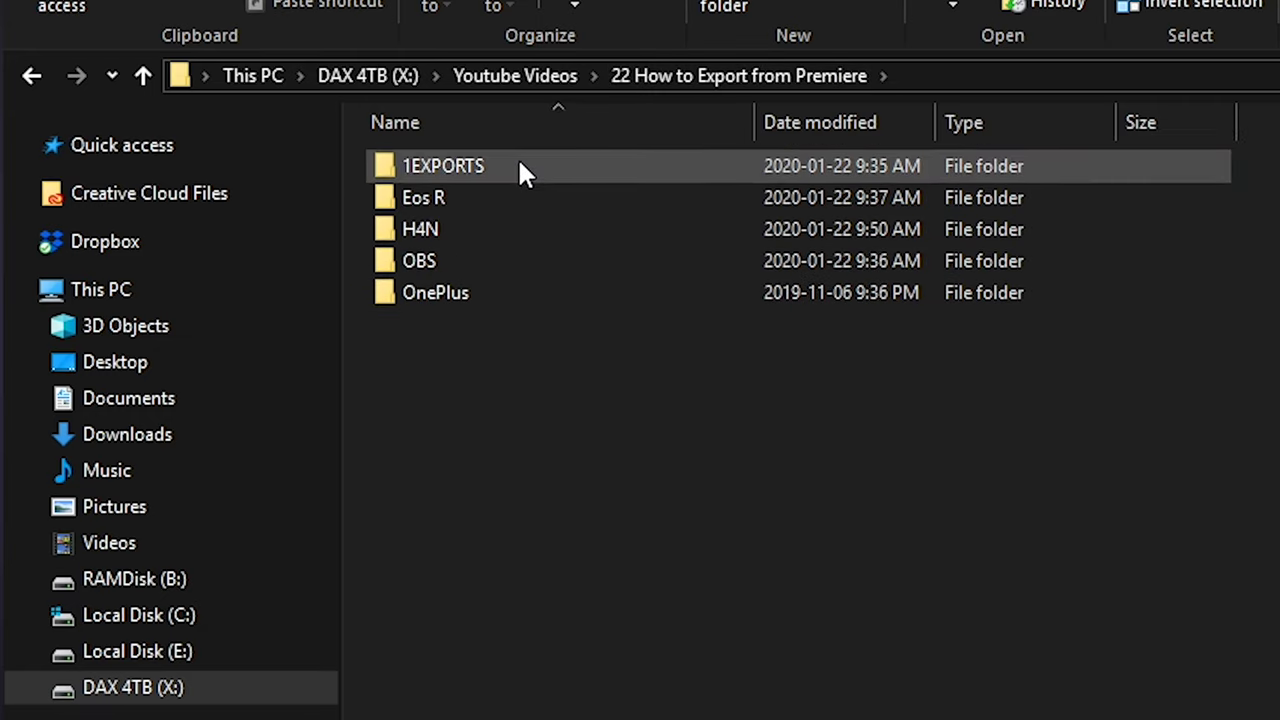
Check the drive's first folder, then return to 22 How to Export from Premiere.
{"action": "left_click", "coordinate": [515, 75]}
{"action": "left_click", "coordinate": [370, 75]}
{"action": "left_click", "coordinate": [420, 207]}
{"action": "double_click", "coordinate": [420, 207]}
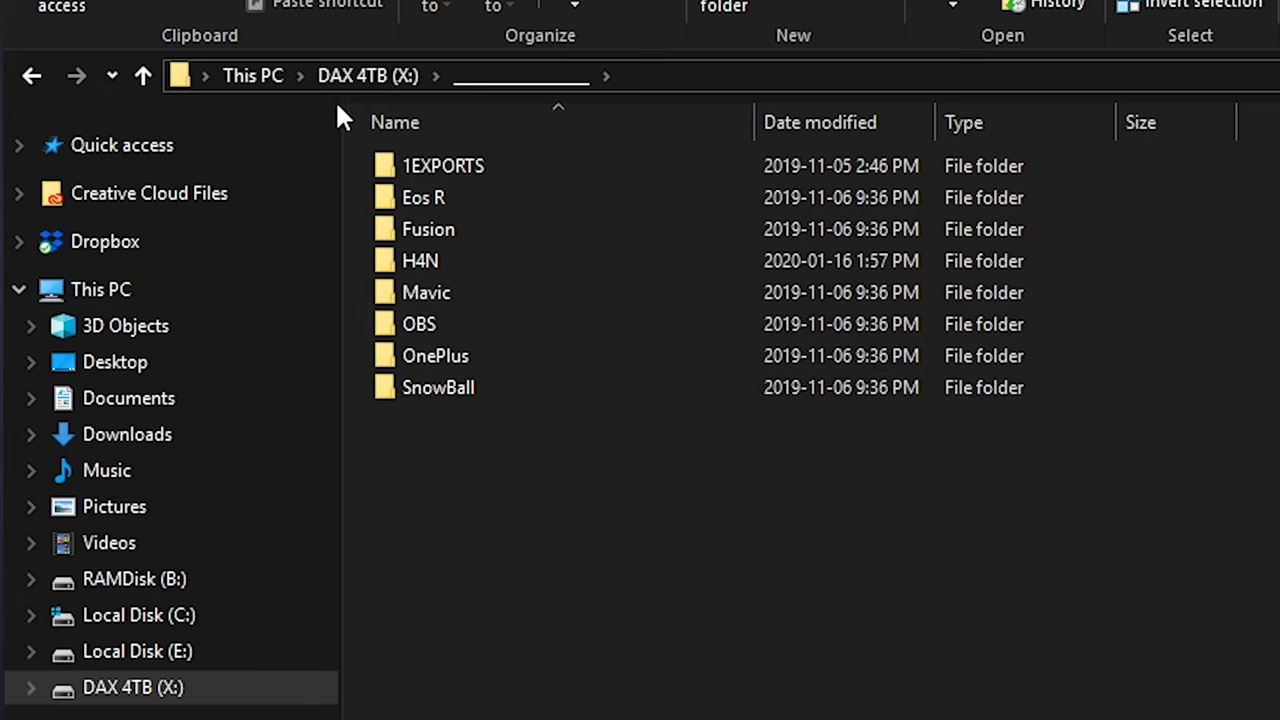
{"action": "key", "text": "alt+Up"}
{"action": "double_click", "coordinate": [776, 262]}
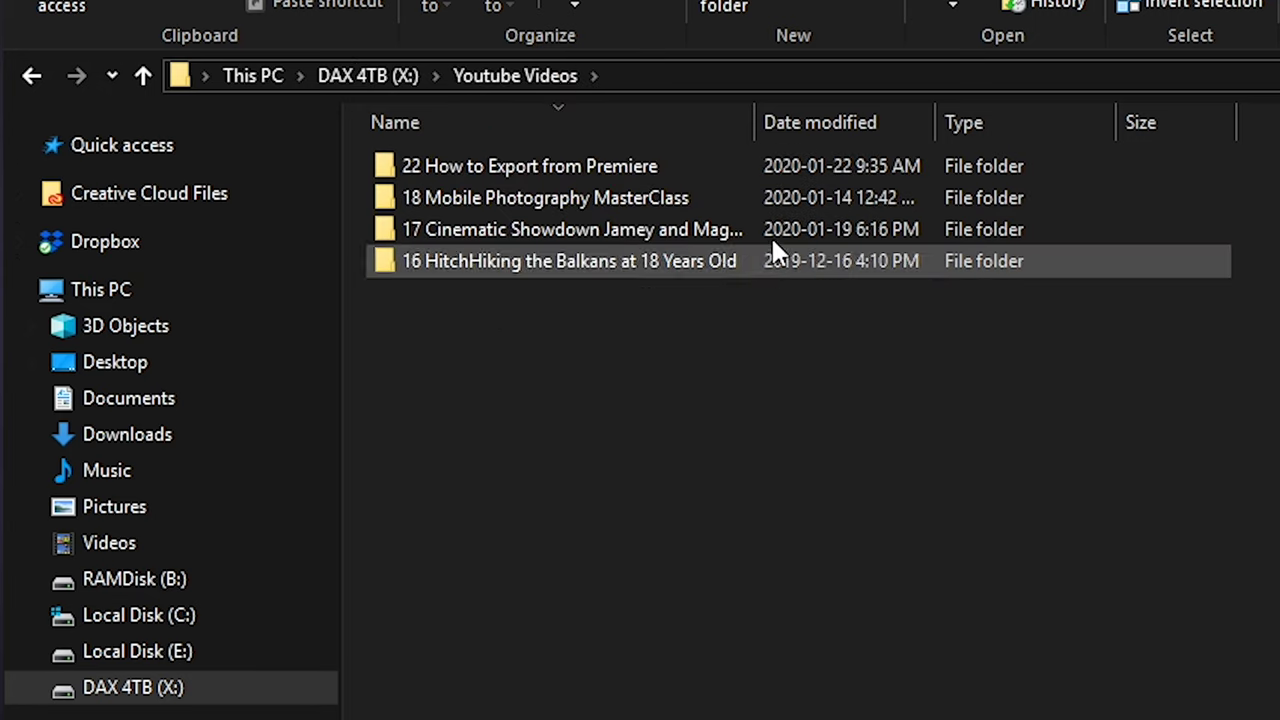
{"action": "double_click", "coordinate": [739, 170]}
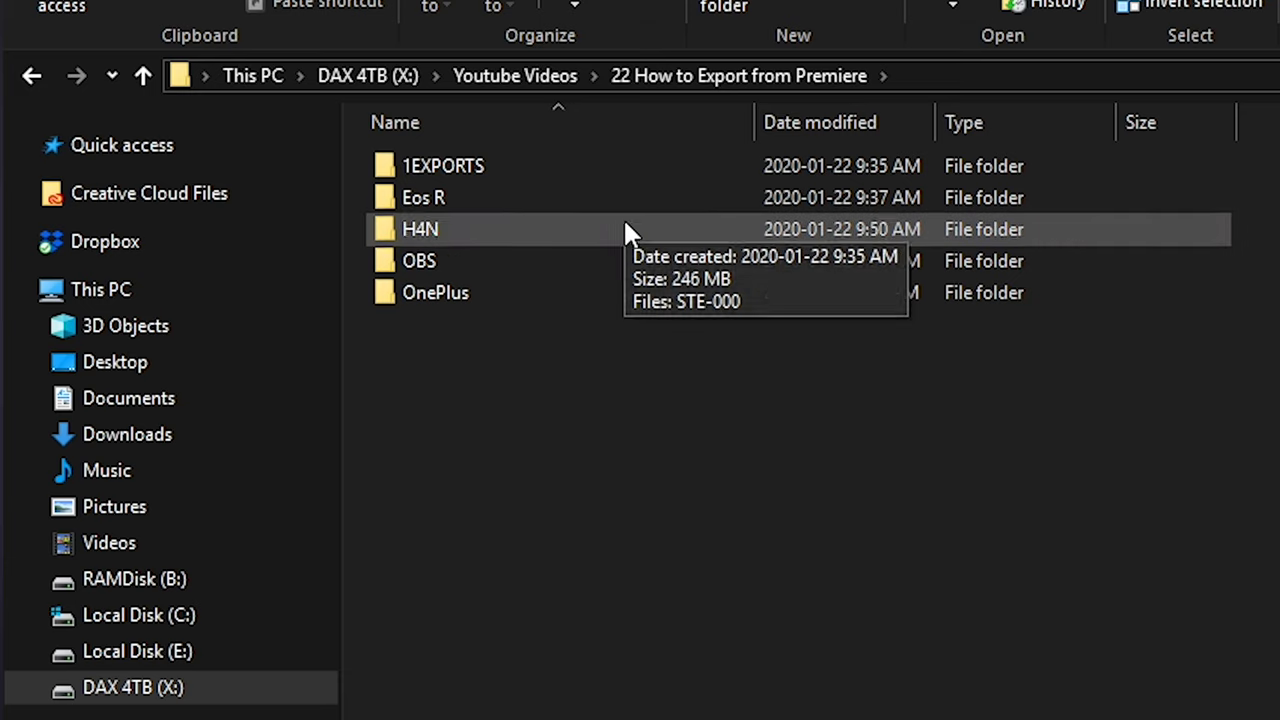
Inspect the H4N, Eos R, OBS and OnePlus footage subfolders one by one.
{"action": "left_click", "coordinate": [597, 226]}
{"action": "double_click", "coordinate": [597, 226]}
{"action": "left_click", "coordinate": [660, 76]}
{"action": "left_click", "coordinate": [478, 210]}
{"action": "double_click", "coordinate": [478, 210]}
{"action": "left_click", "coordinate": [660, 78]}
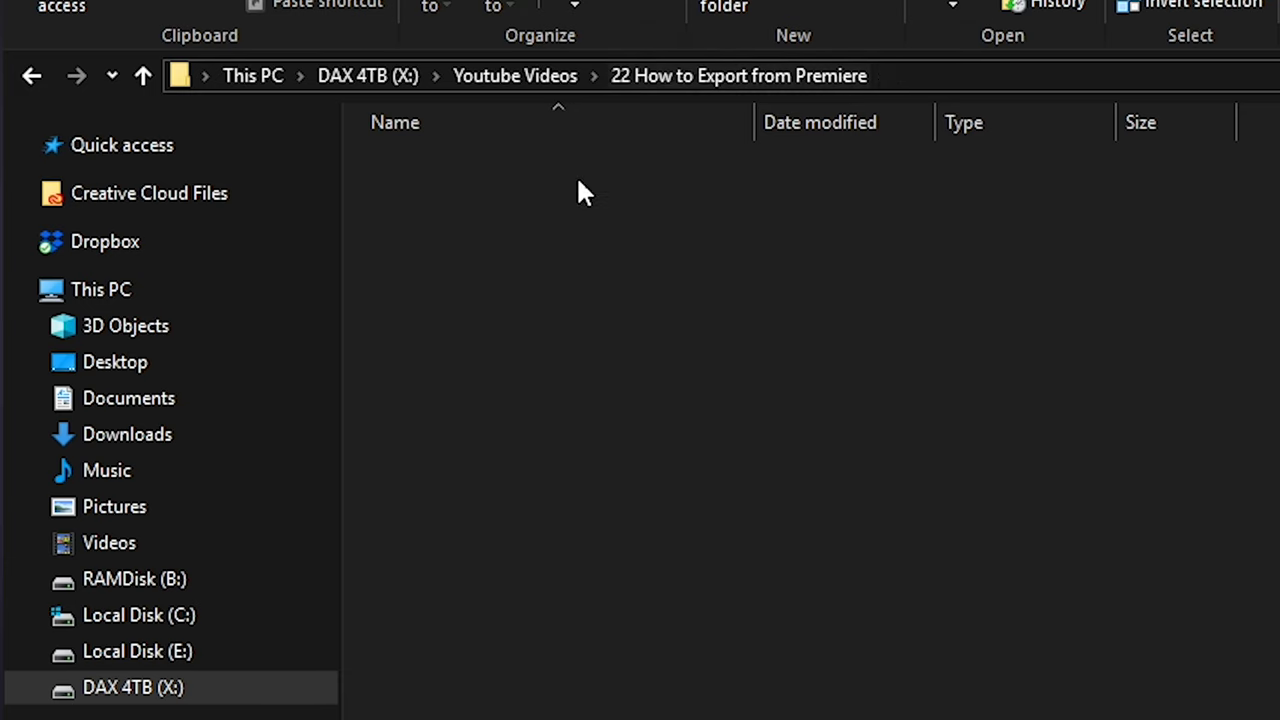
{"action": "left_click", "coordinate": [522, 260]}
{"action": "double_click", "coordinate": [522, 260]}
{"action": "left_click", "coordinate": [740, 78]}
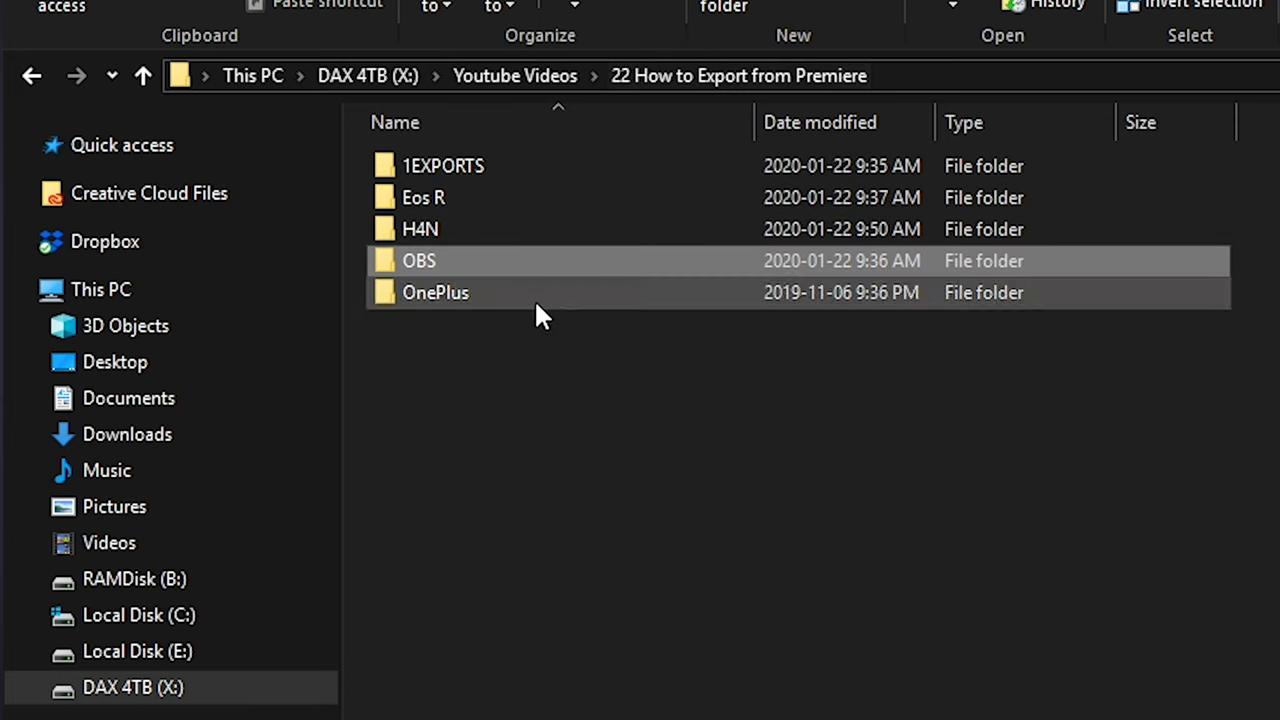
{"action": "double_click", "coordinate": [507, 300]}
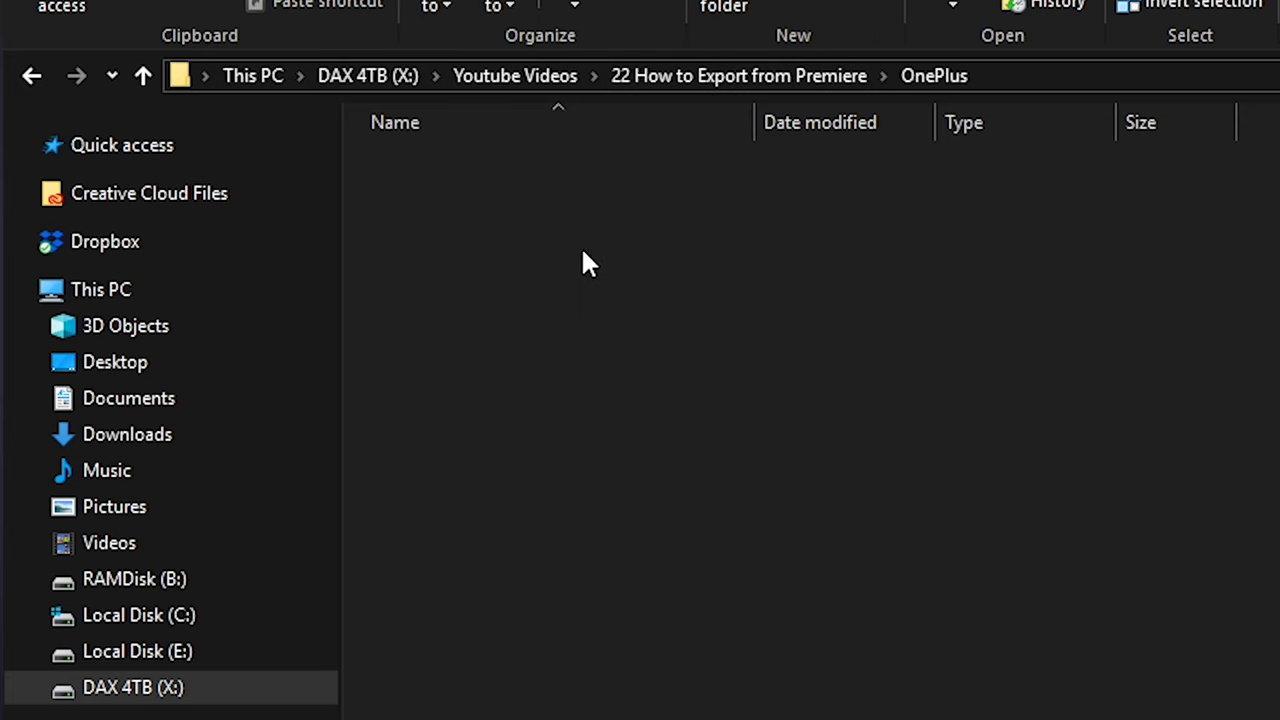
{"action": "left_click", "coordinate": [762, 80]}
Navigate back up and open the Creative Cloud Files folder of Premiere projects.
{"action": "left_click", "coordinate": [737, 78]}
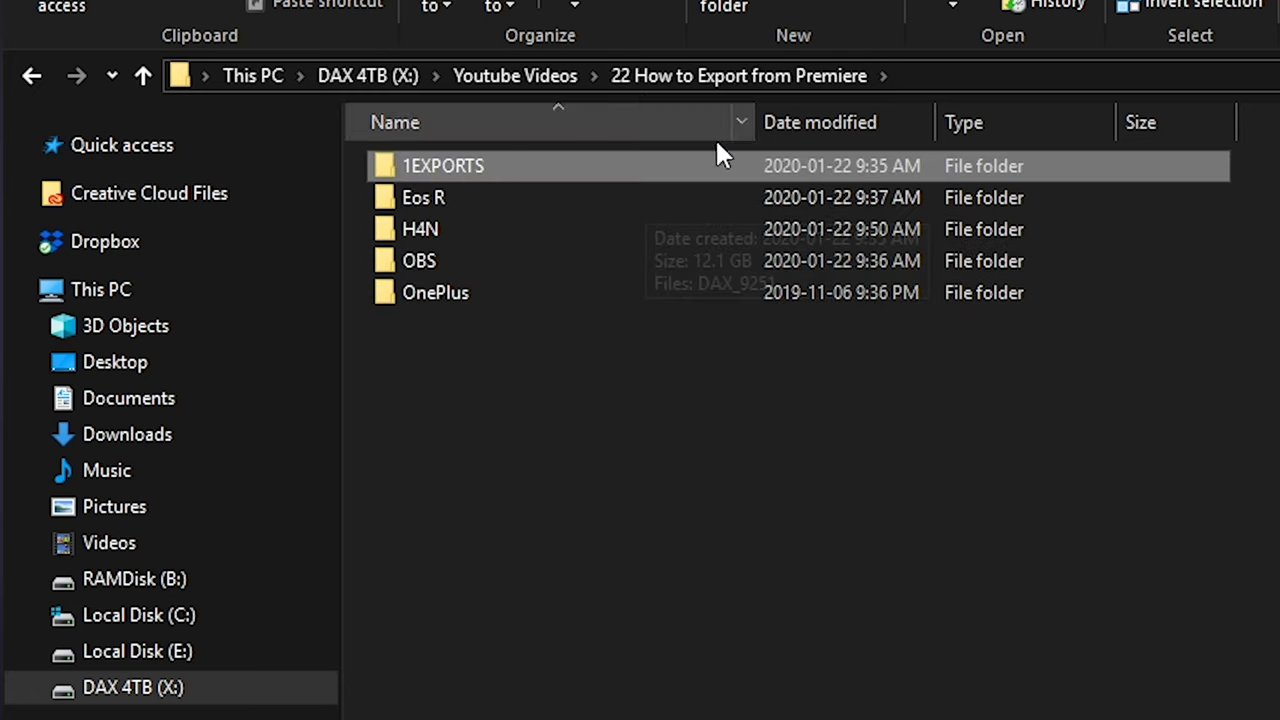
{"action": "left_click", "coordinate": [458, 80]}
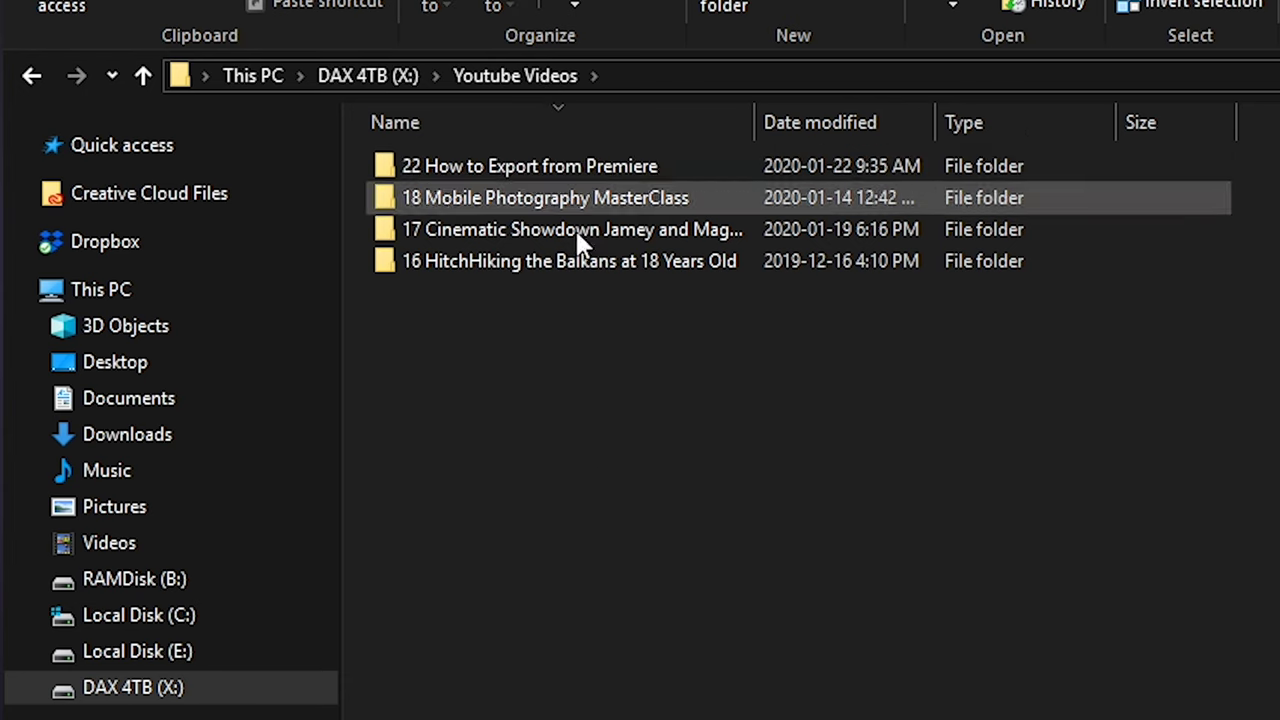
{"action": "left_click", "coordinate": [129, 289]}
{"action": "left_click", "coordinate": [165, 197]}
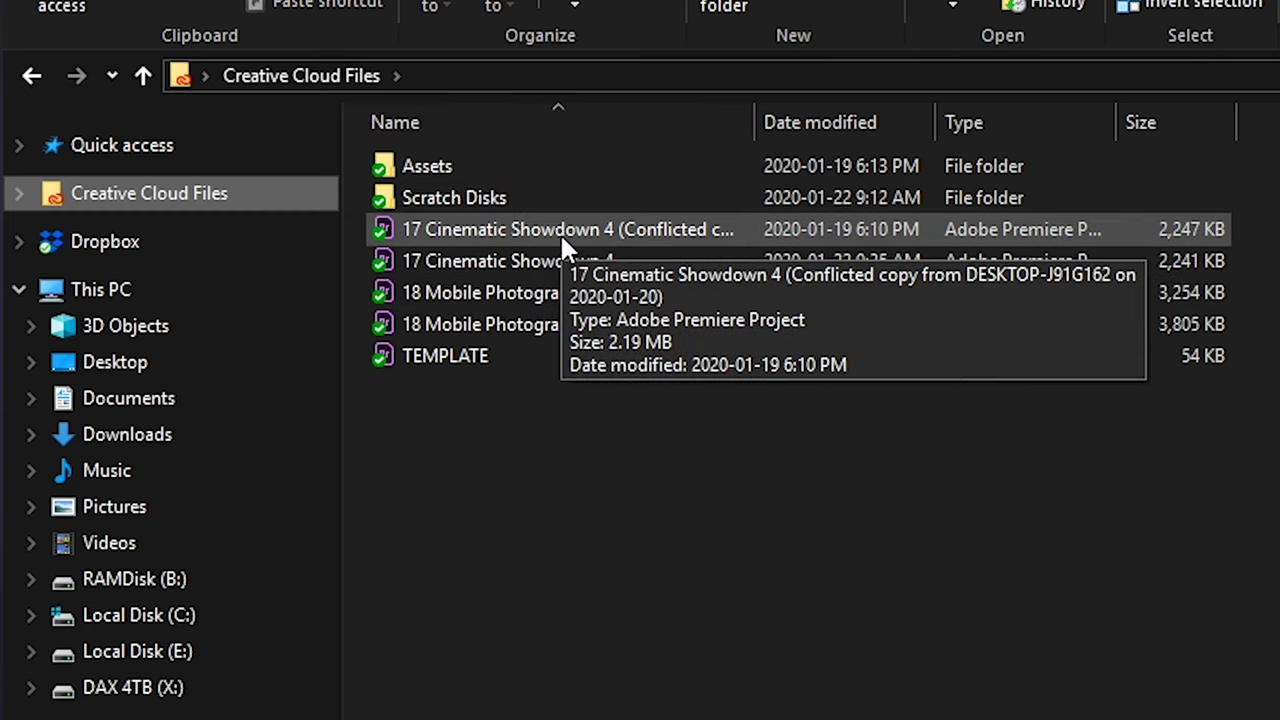
Glance into Assets and Scratch Disks, then Ctrl-drag TEMPLATE to create TEMPLATE - Copy.
{"action": "double_click", "coordinate": [496, 167]}
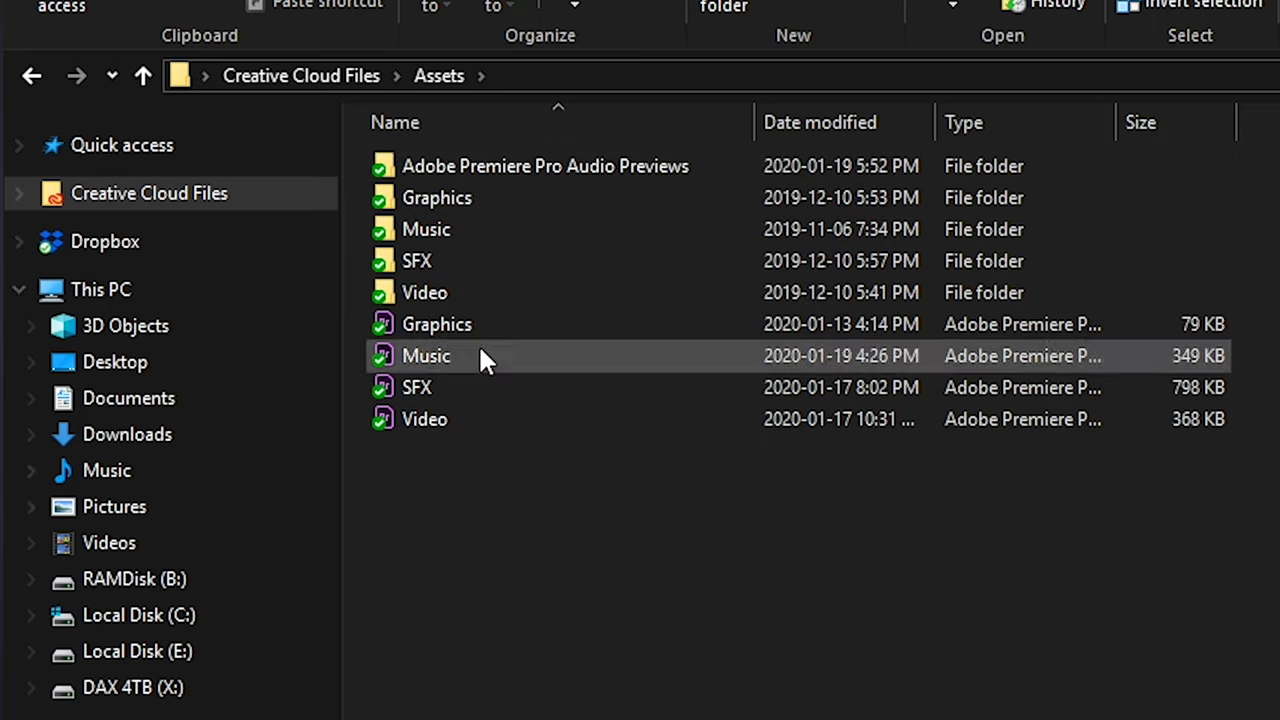
{"action": "left_click", "coordinate": [364, 79]}
{"action": "double_click", "coordinate": [456, 197]}
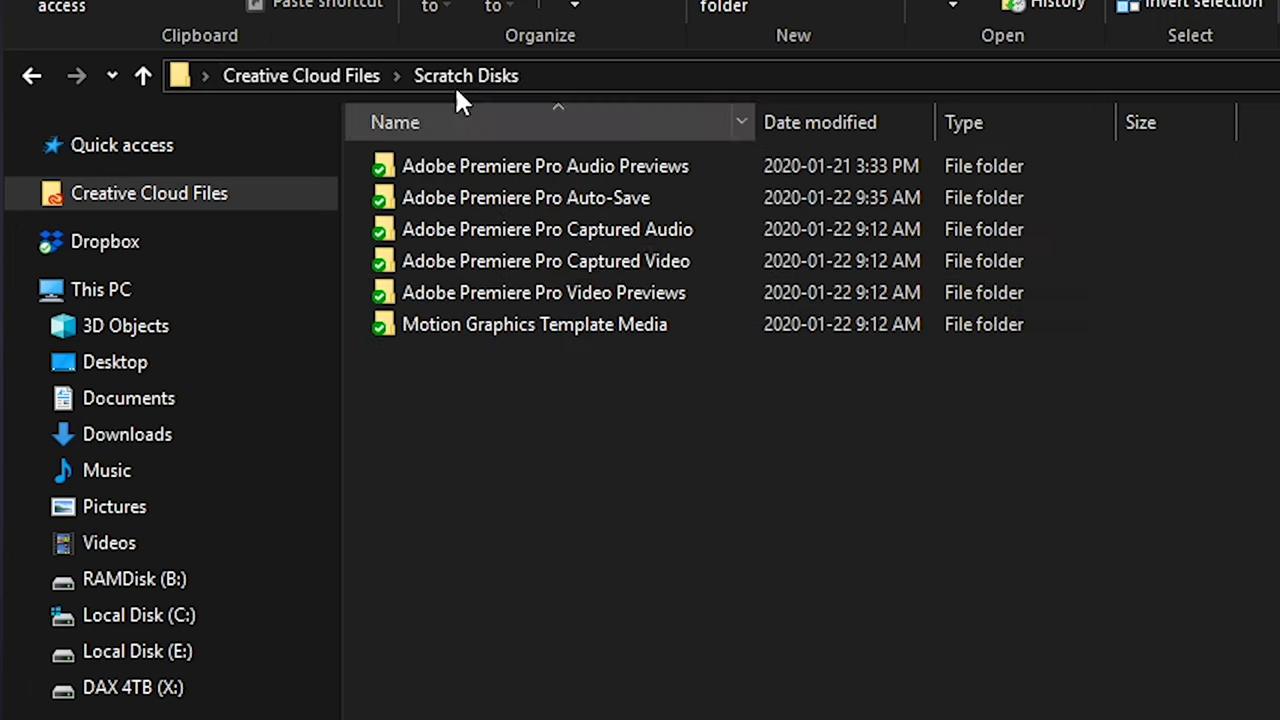
{"action": "key", "text": "alt+Up"}
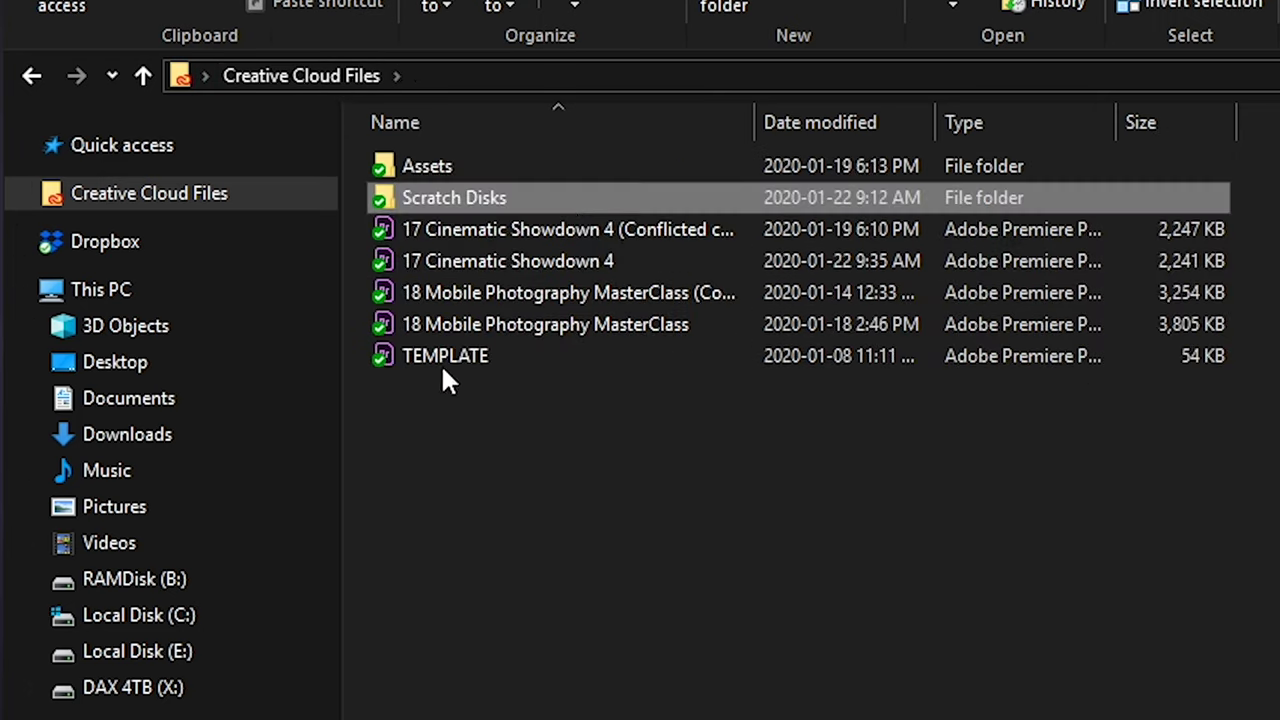
{"action": "left_click", "coordinate": [445, 355]}
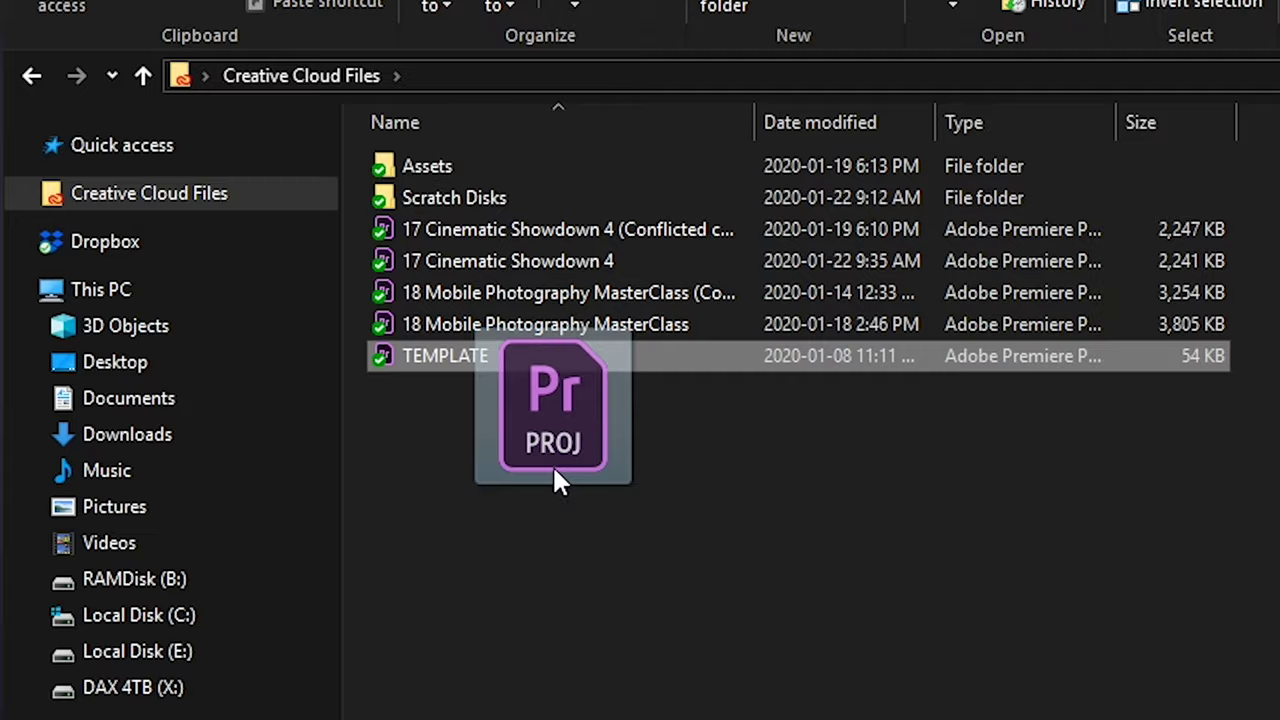
{"action": "left_click_drag", "start_coordinate": [552, 477], "coordinate": [558, 478]}
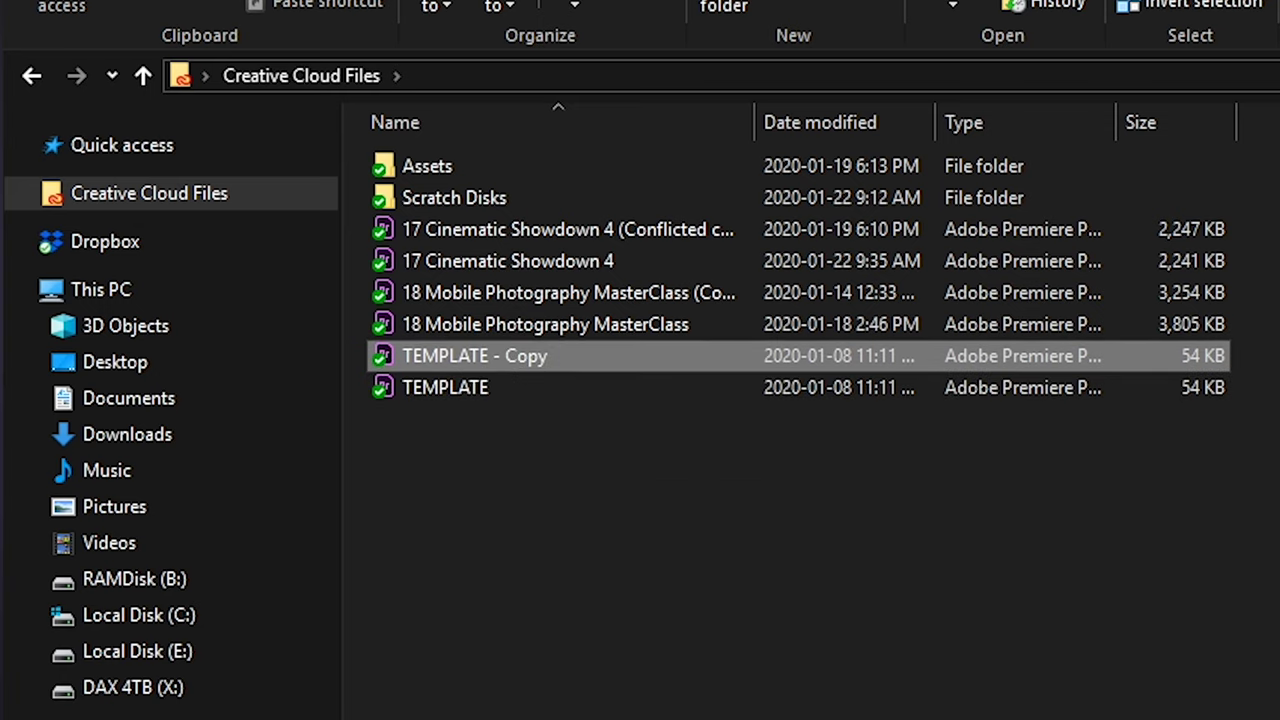
Check the video folder's name, then rename TEMPLATE - Copy to '22 How to Export from premiere'.
{"action": "left_click", "coordinate": [230, 687]}
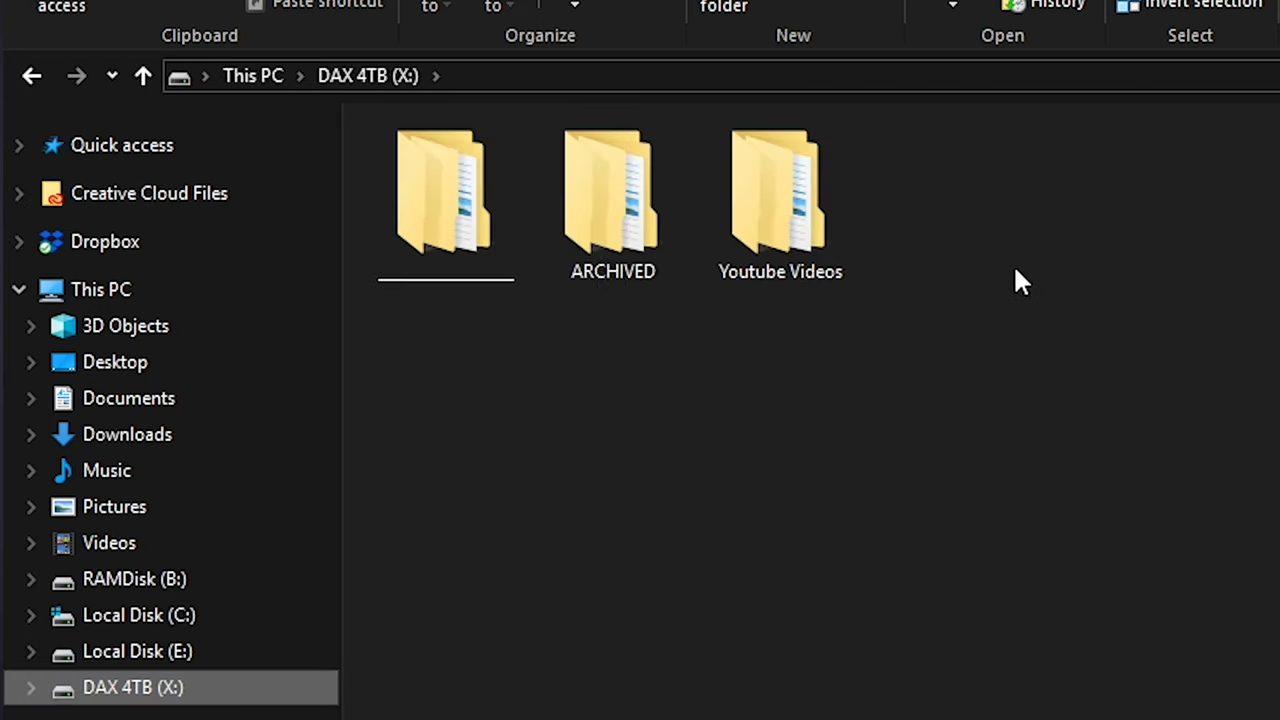
{"action": "double_click", "coordinate": [840, 255]}
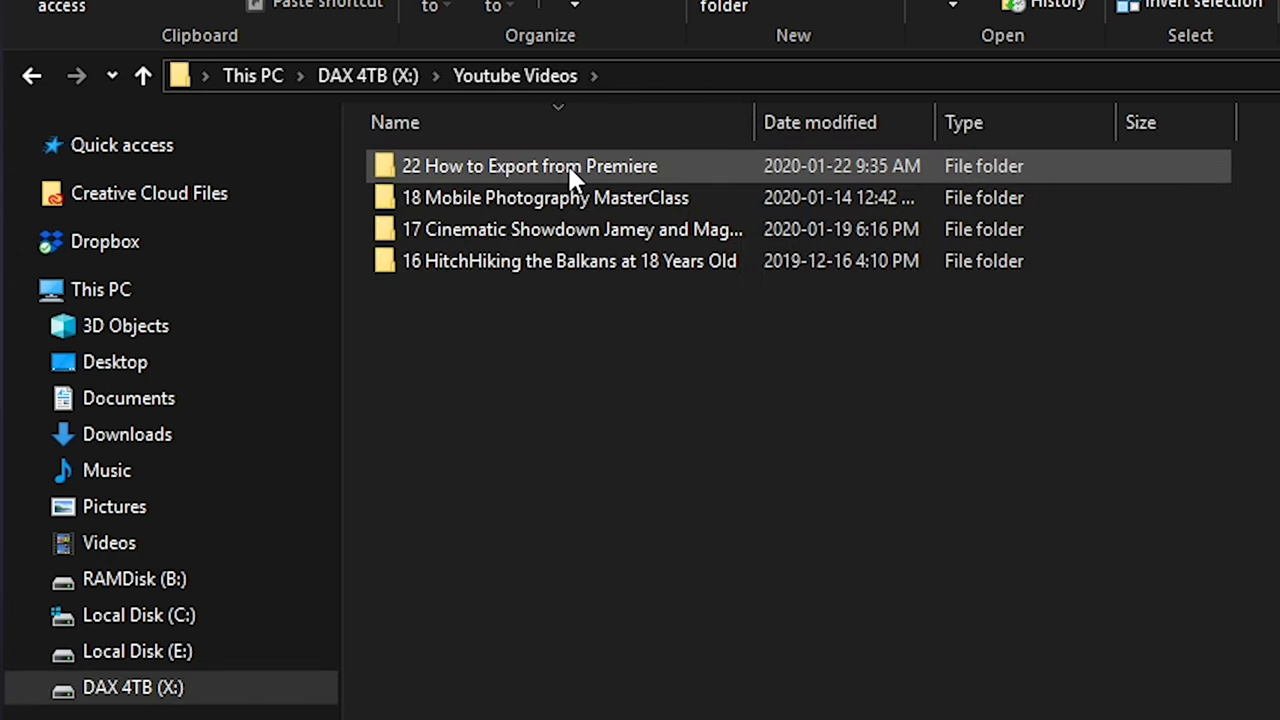
{"action": "mouse_move", "coordinate": [413, 172]}
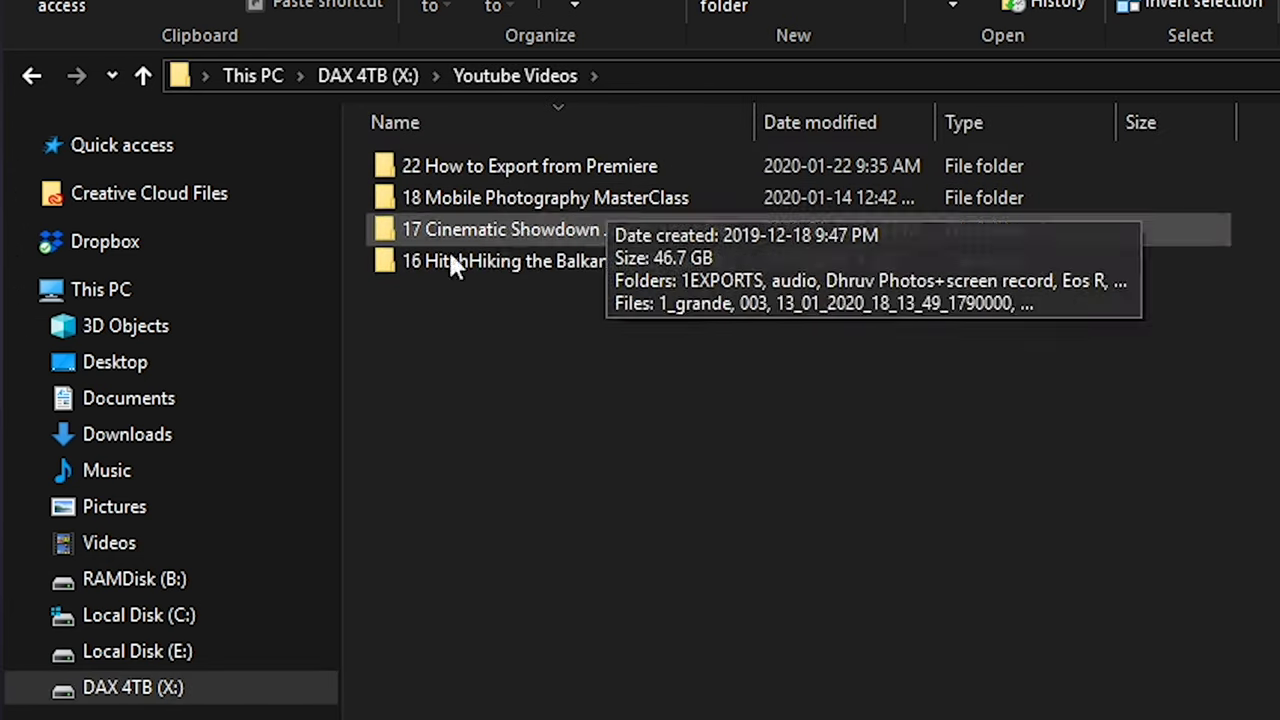
{"action": "left_click", "coordinate": [200, 196]}
{"action": "left_click", "coordinate": [432, 356]}
{"action": "key", "text": "F2"}
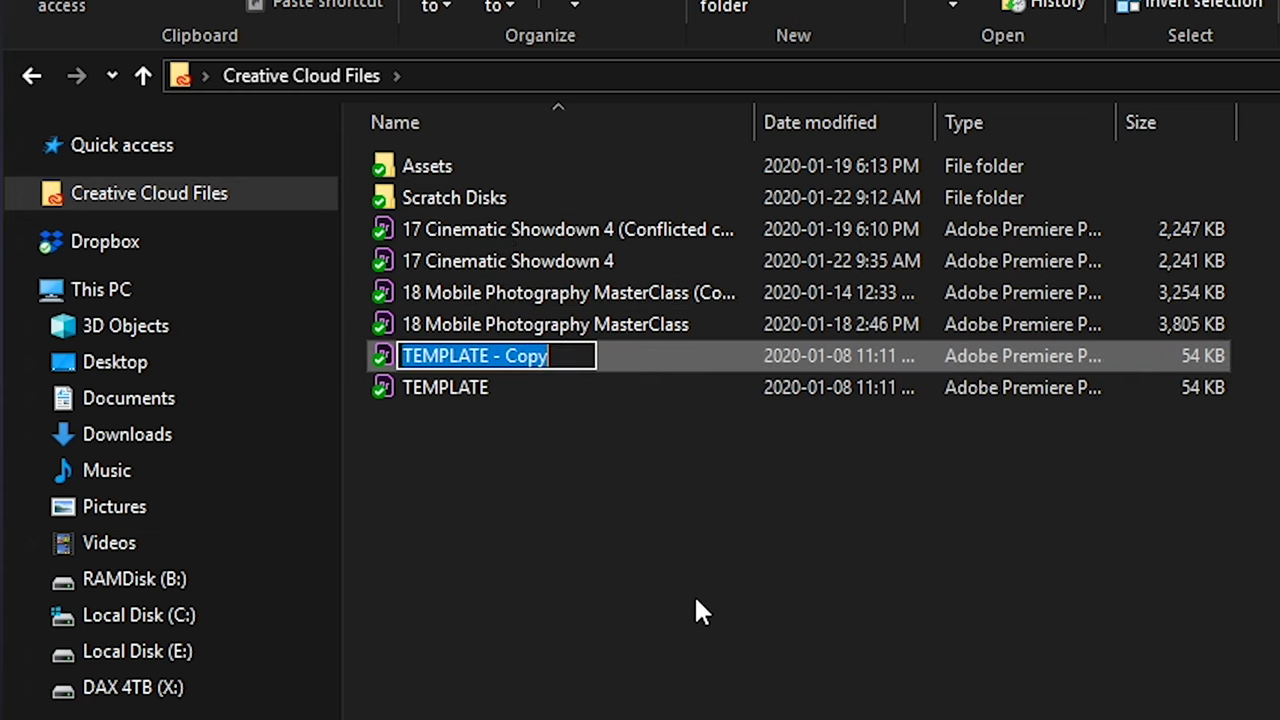
{"action": "type", "text": "22"}
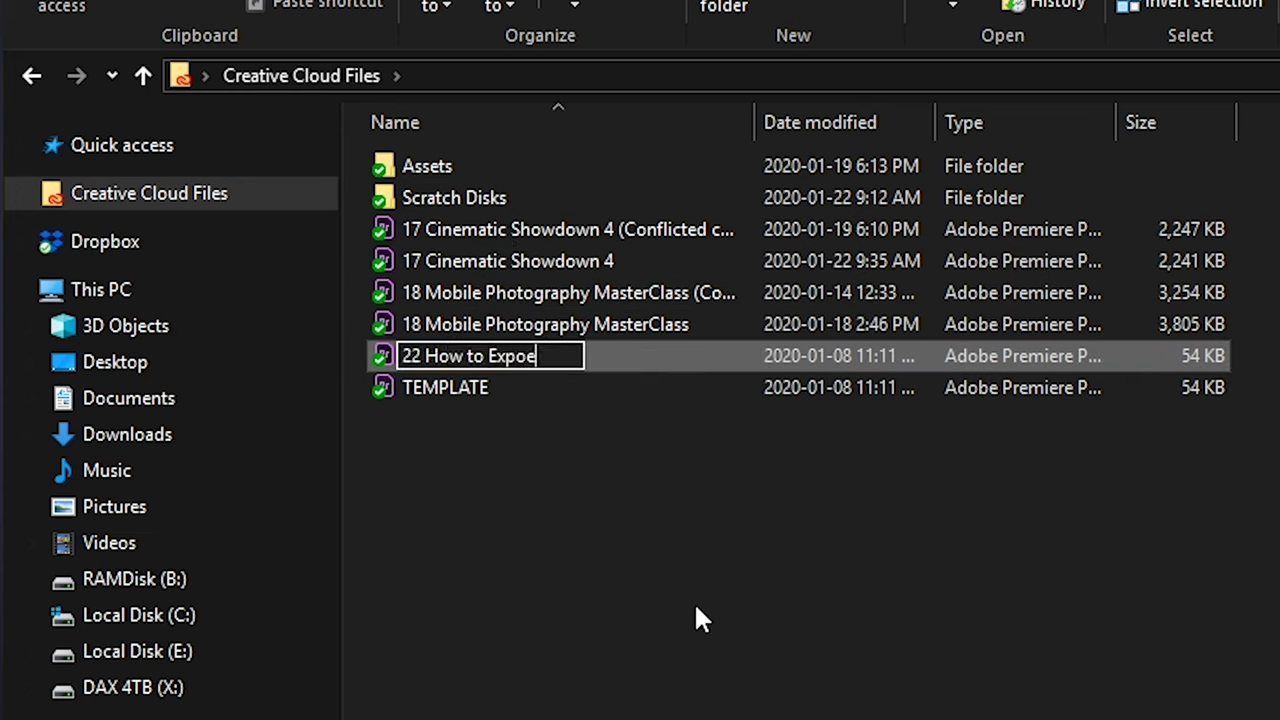
{"action": "type", "text": " How to Export from premier"}
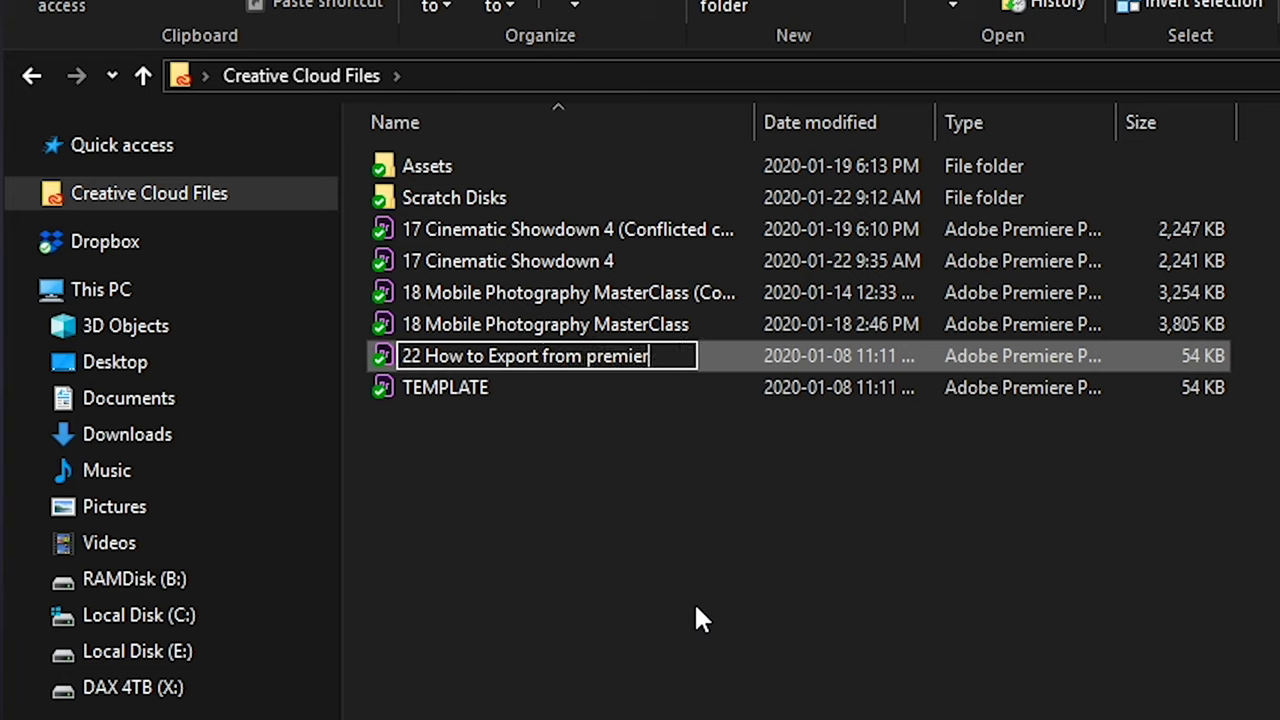
{"action": "type", "text": "e"}
{"action": "key", "text": "Return"}
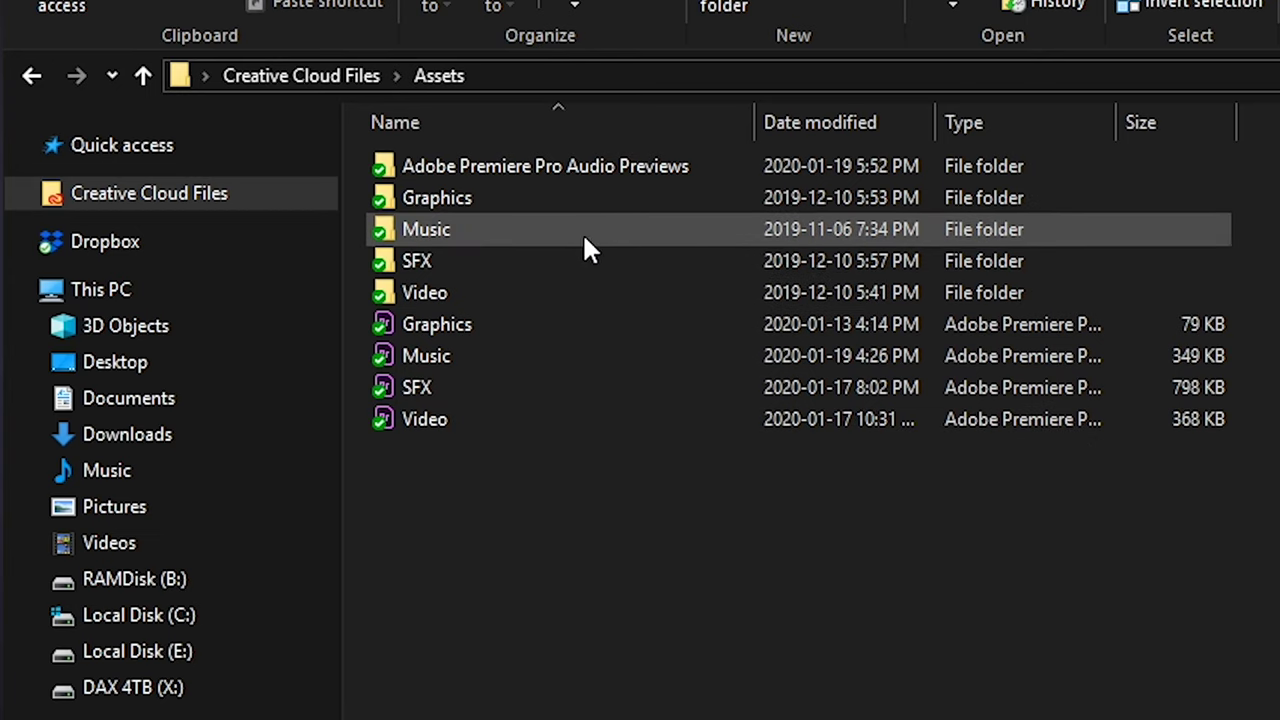
Look inside the Video assets folder and its Common subfolder.
{"action": "left_click", "coordinate": [583, 295]}
{"action": "double_click", "coordinate": [580, 292]}
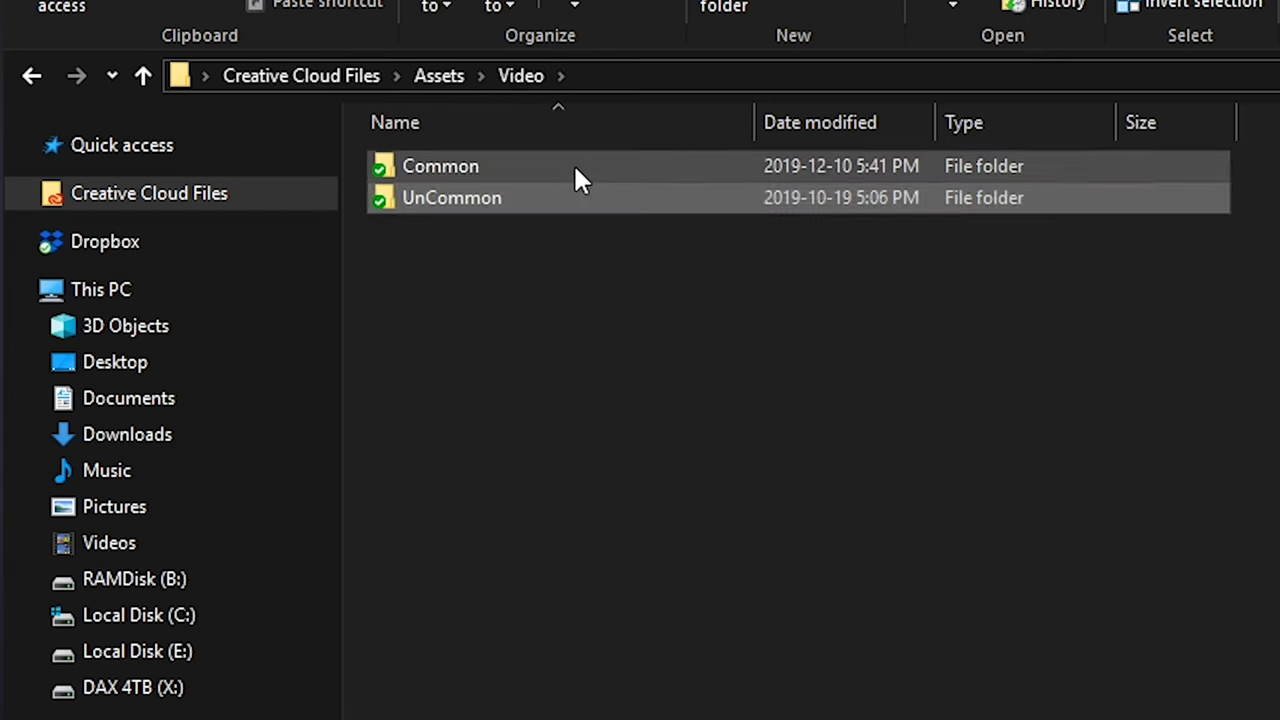
{"action": "double_click", "coordinate": [573, 166]}
{"action": "key", "text": "BackSpace"}
{"action": "key", "text": "BackSpace"}
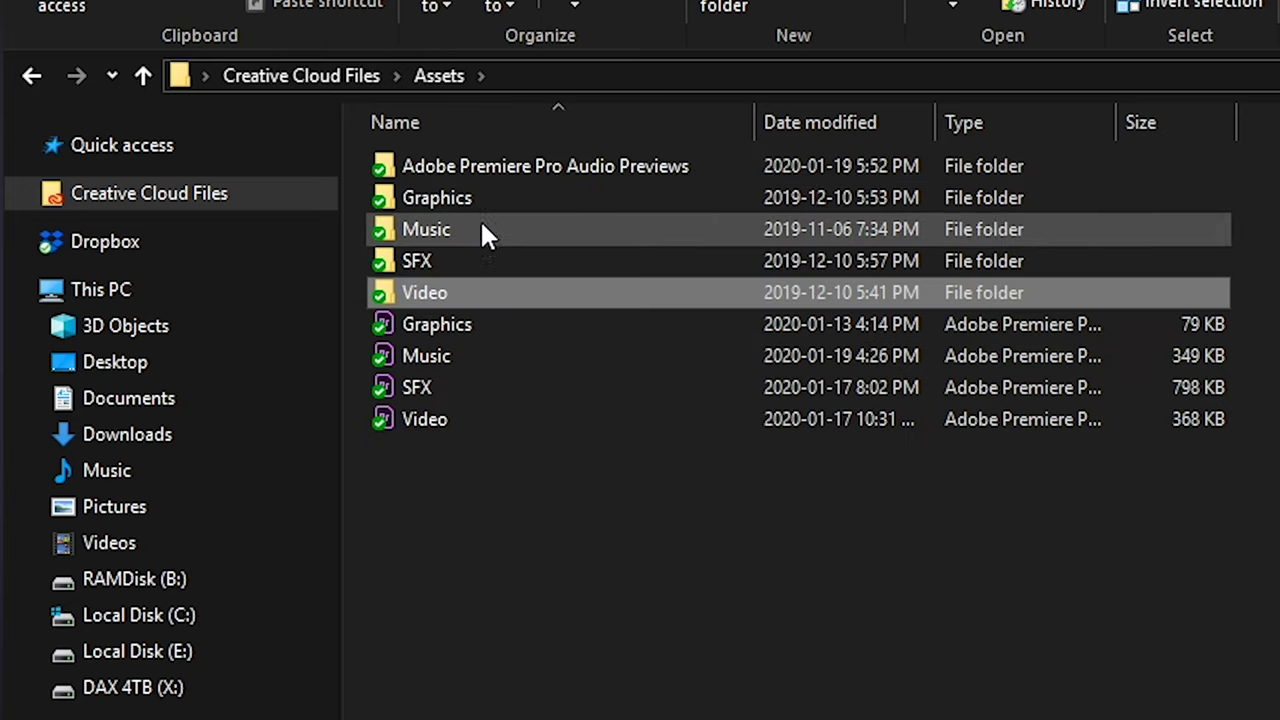
Check the Graphics folder, then dock Premiere's Project panel at the left edge.
{"action": "double_click", "coordinate": [490, 197]}
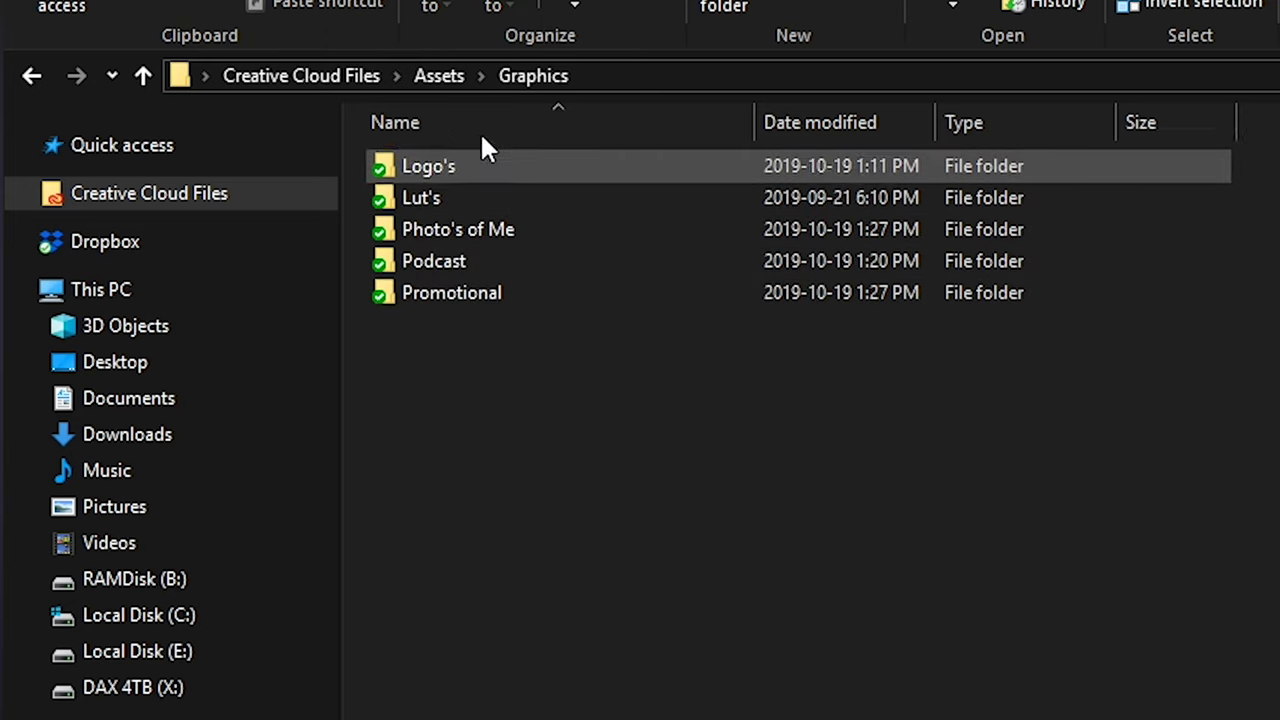
{"action": "left_click", "coordinate": [440, 76]}
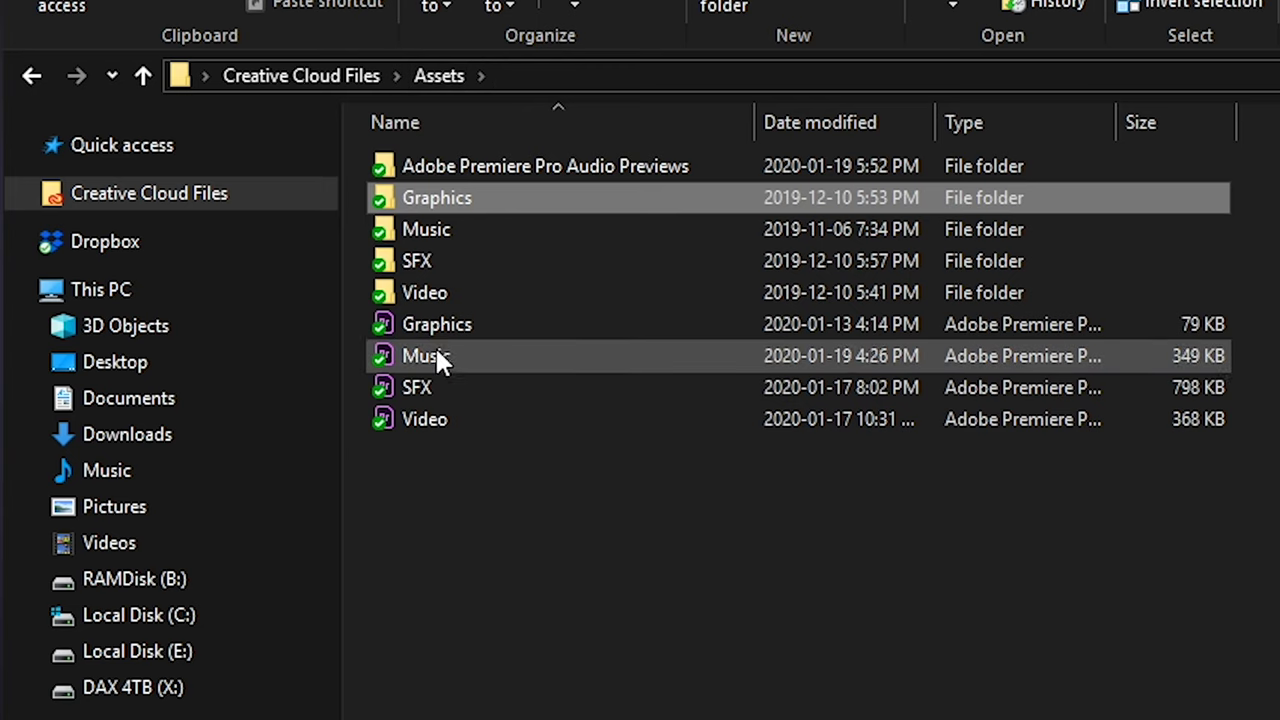
{"action": "left_click", "coordinate": [452, 452]}
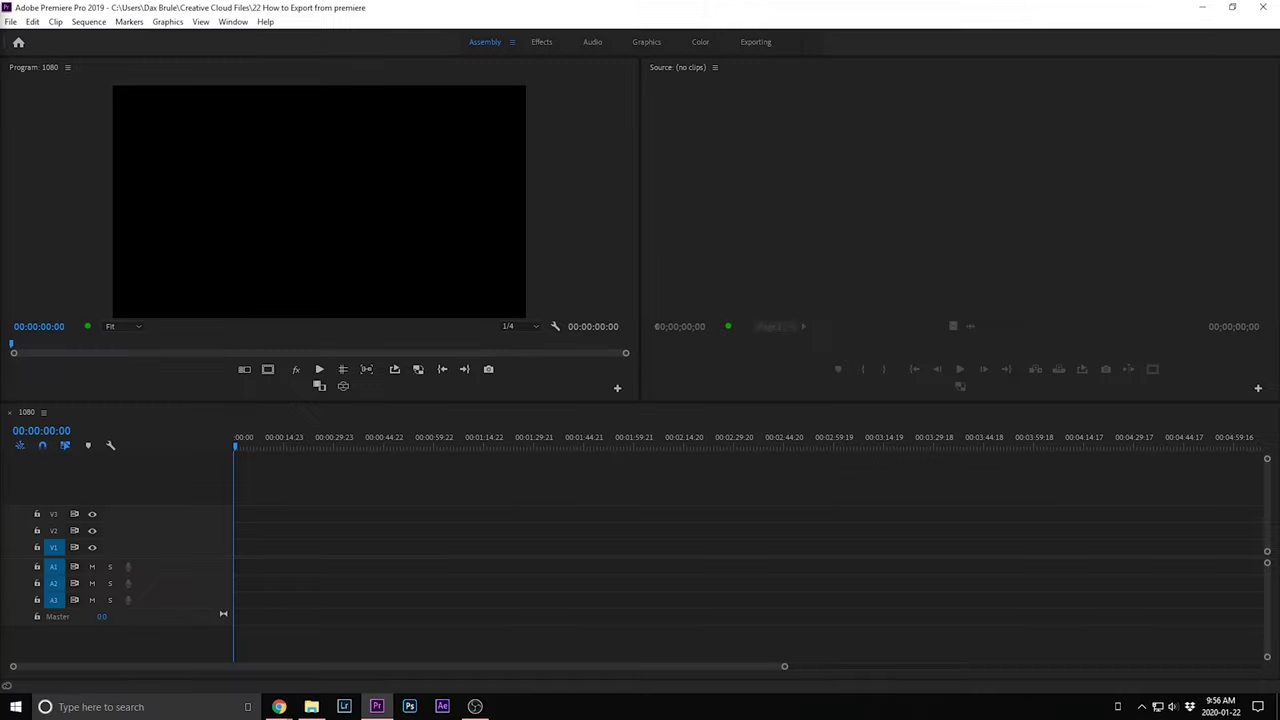
{"action": "left_click_drag", "start_coordinate": [130, 290], "coordinate": [6, 254]}
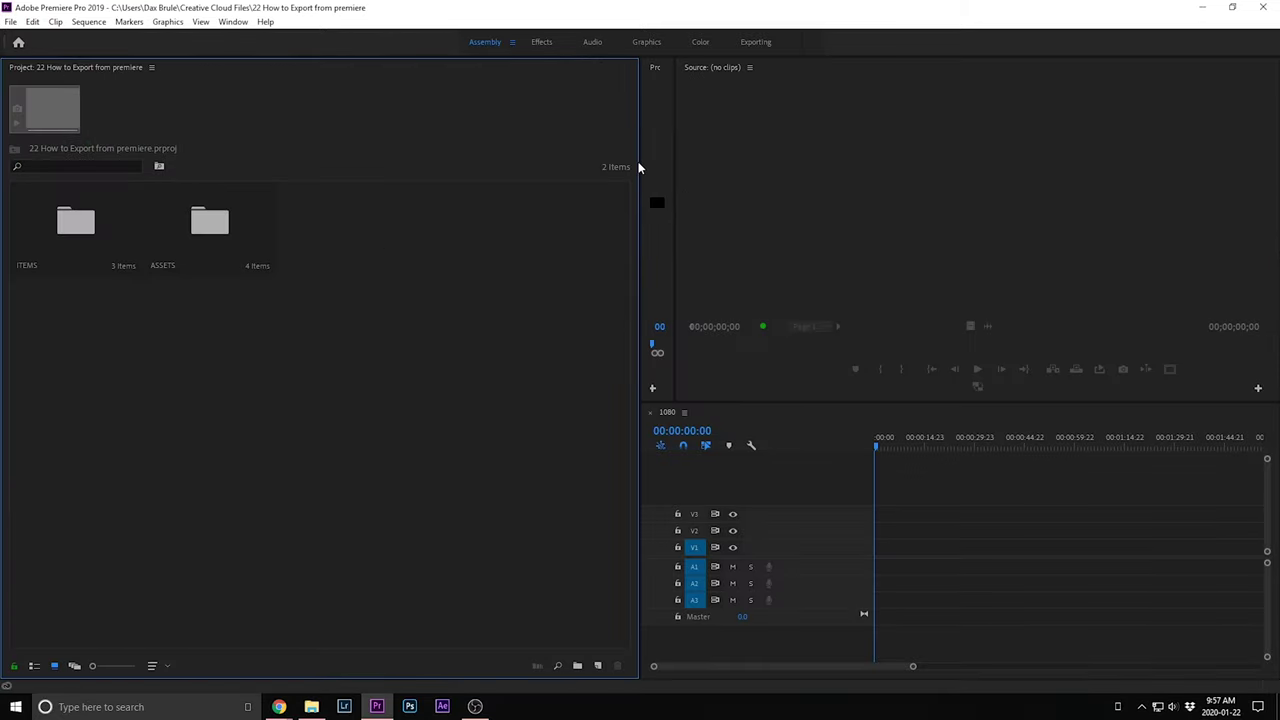
Narrow the Project panel to widen the Program monitor, then open ASSETS' Video shared project.
{"action": "left_click", "coordinate": [644, 163]}
{"action": "left_click_drag", "start_coordinate": [640, 147], "coordinate": [284, 160]}
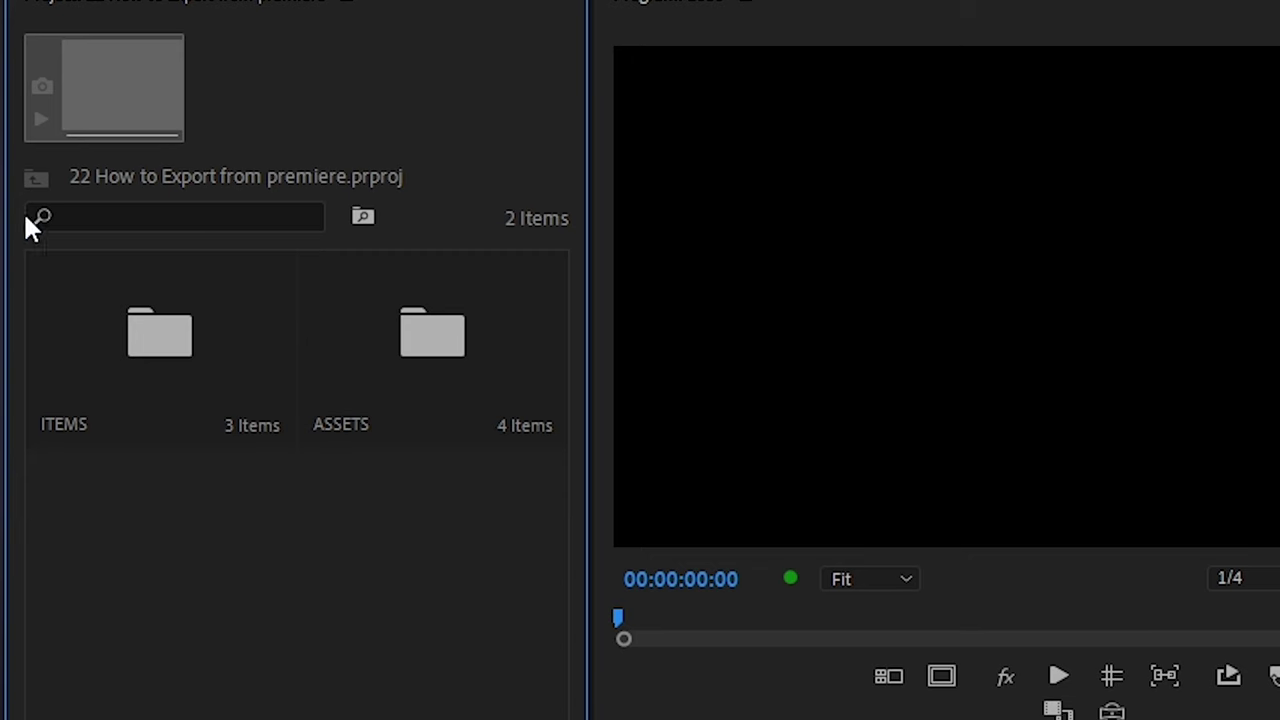
{"action": "double_click", "coordinate": [412, 418]}
{"action": "left_click", "coordinate": [371, 423]}
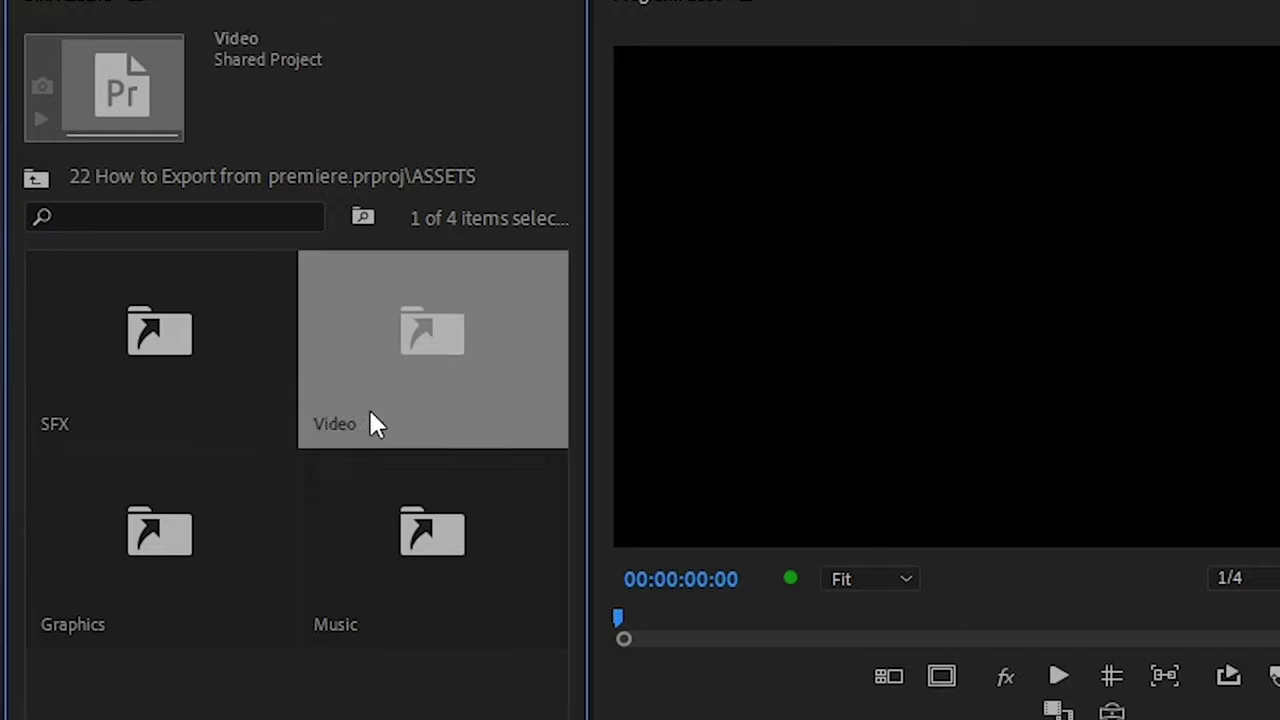
{"action": "key", "text": "Down"}
{"action": "left_click", "coordinate": [145, 536]}
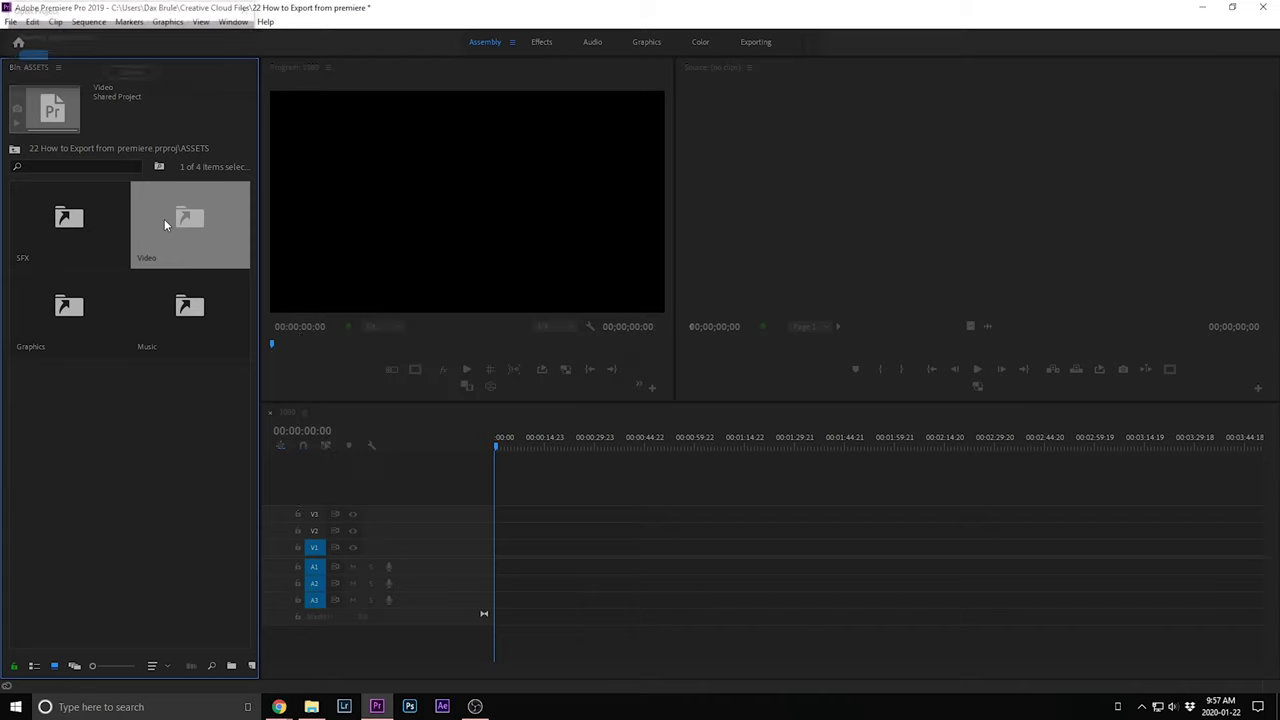
{"action": "double_click", "coordinate": [164, 219]}
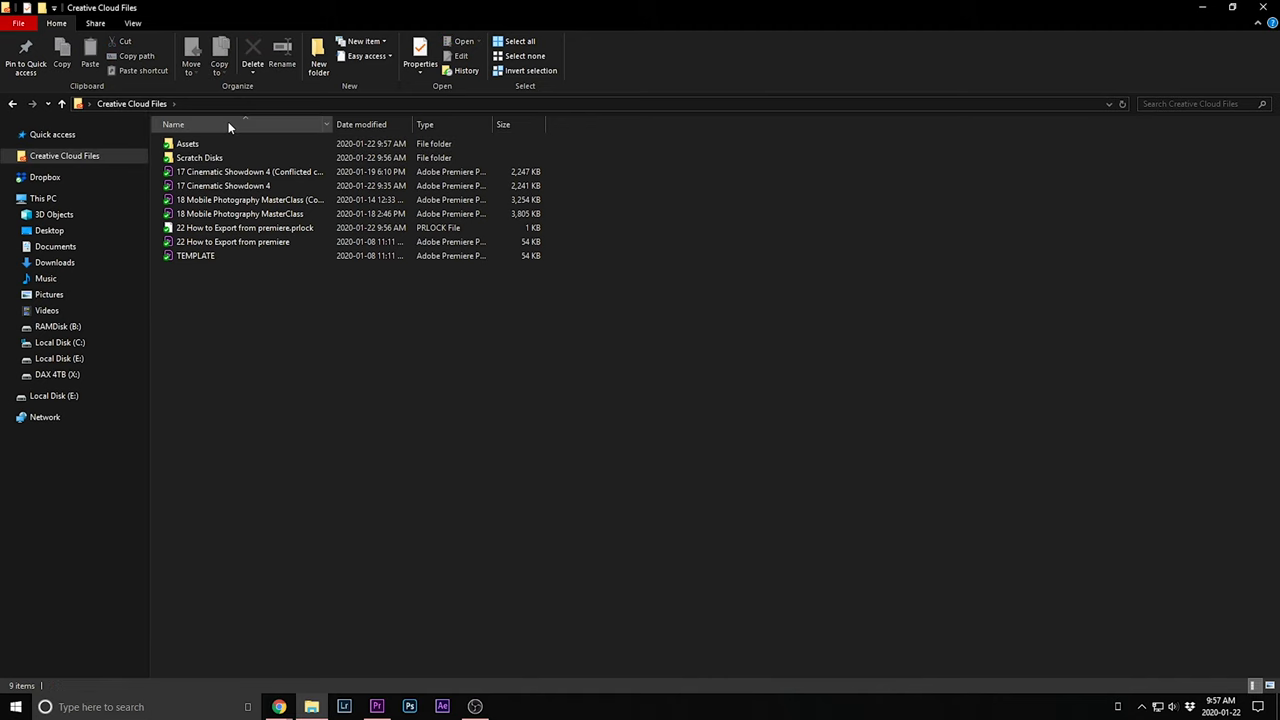
Browse Local Disk (E:), DAX 4TB (X:) and Local Disk (C:), finishing on Local Disk (E:).
{"action": "left_click", "coordinate": [95, 393]}
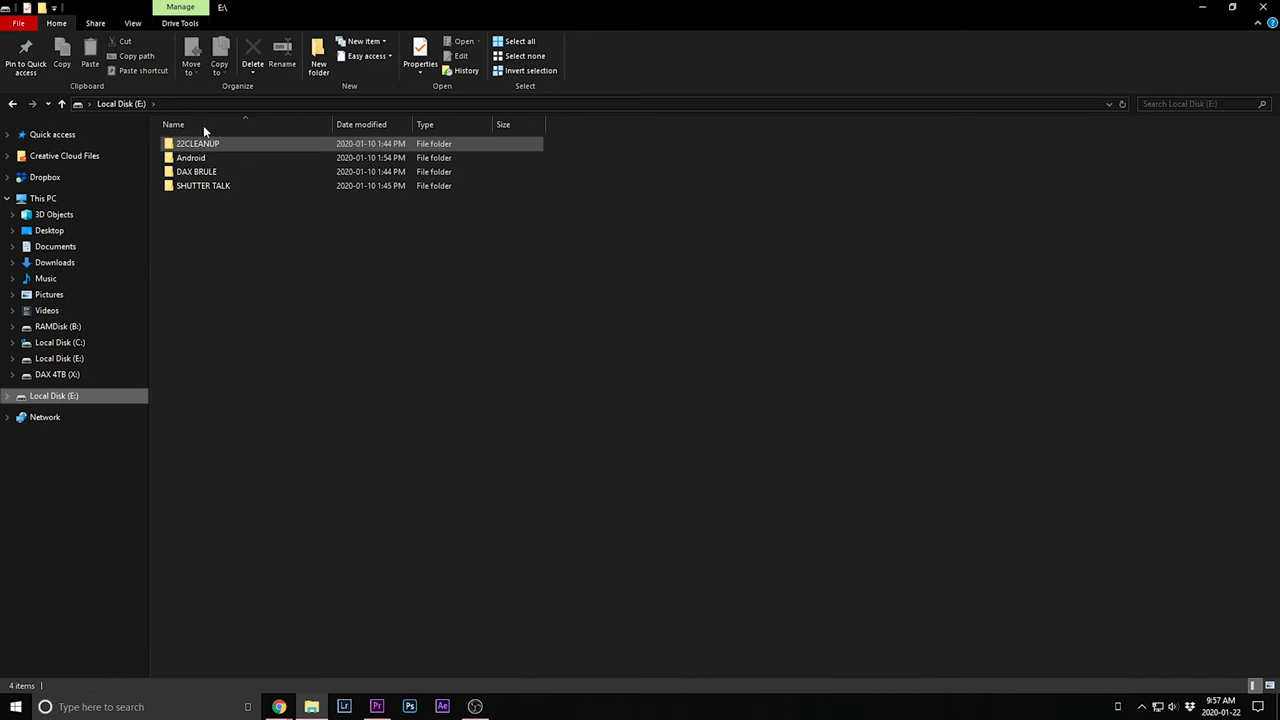
{"action": "left_click", "coordinate": [120, 373]}
{"action": "double_click", "coordinate": [338, 165]}
{"action": "left_click", "coordinate": [55, 344]}
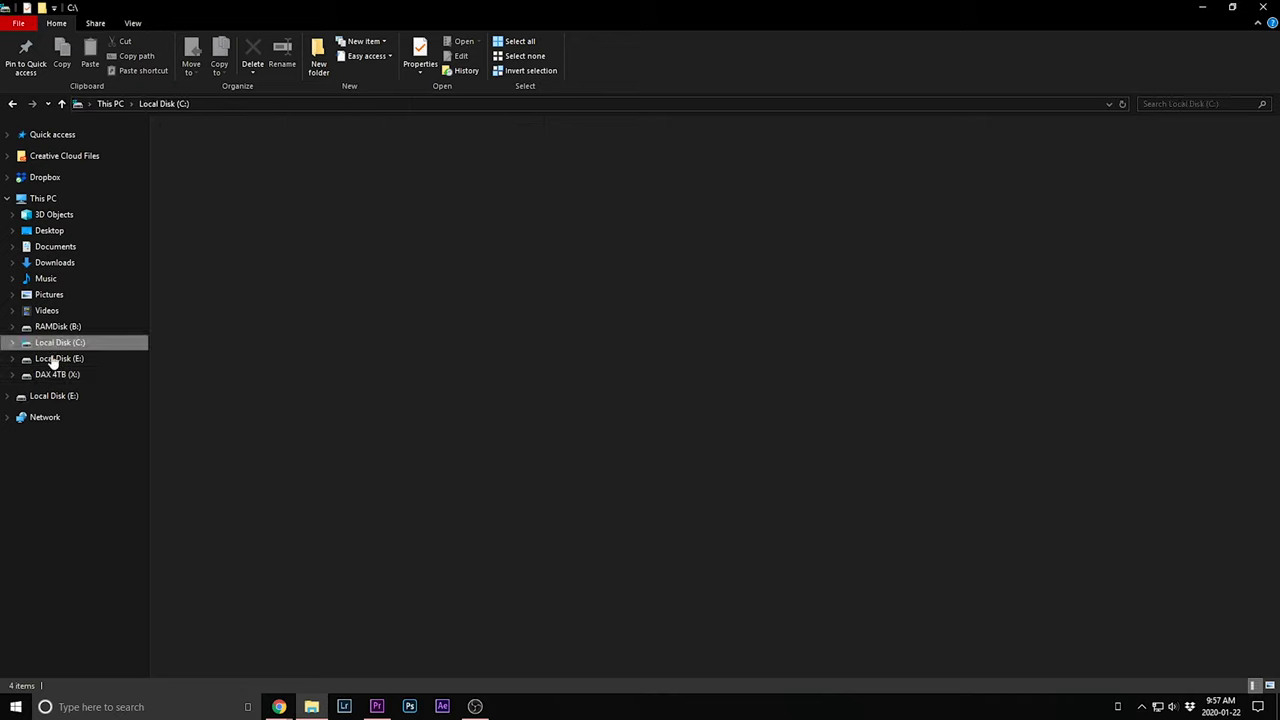
{"action": "left_click", "coordinate": [53, 360]}
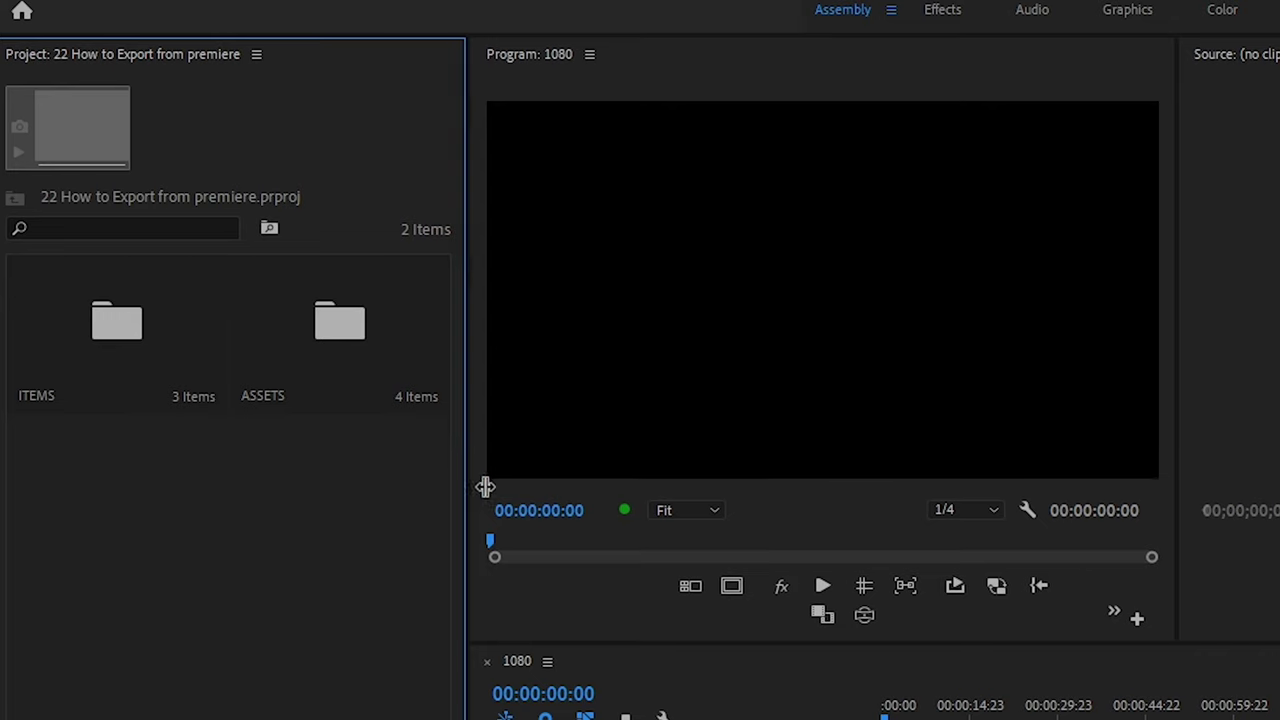
Browse the ITEMS bin's Sequences and Other sub-bins, then return to the project root.
{"action": "double_click", "coordinate": [176, 357]}
{"action": "double_click", "coordinate": [112, 337]}
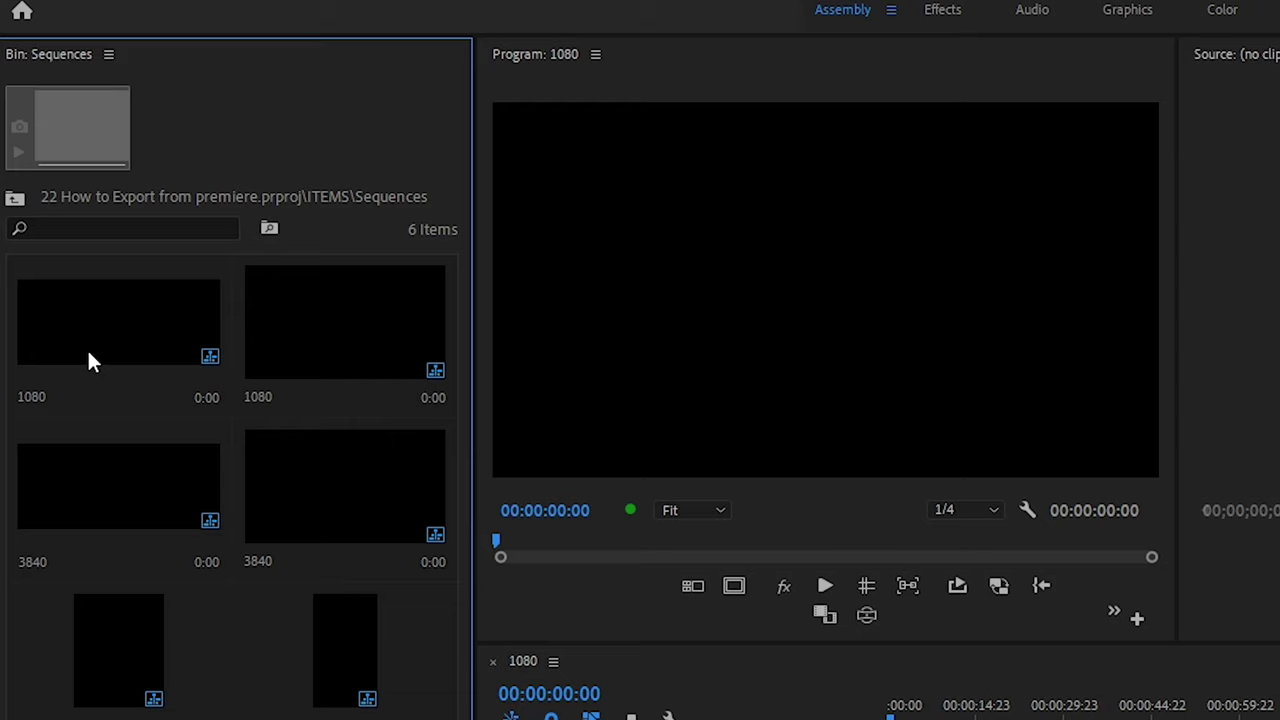
{"action": "left_click", "coordinate": [98, 650]}
{"action": "left_click", "coordinate": [288, 665]}
{"action": "left_click", "coordinate": [18, 196]}
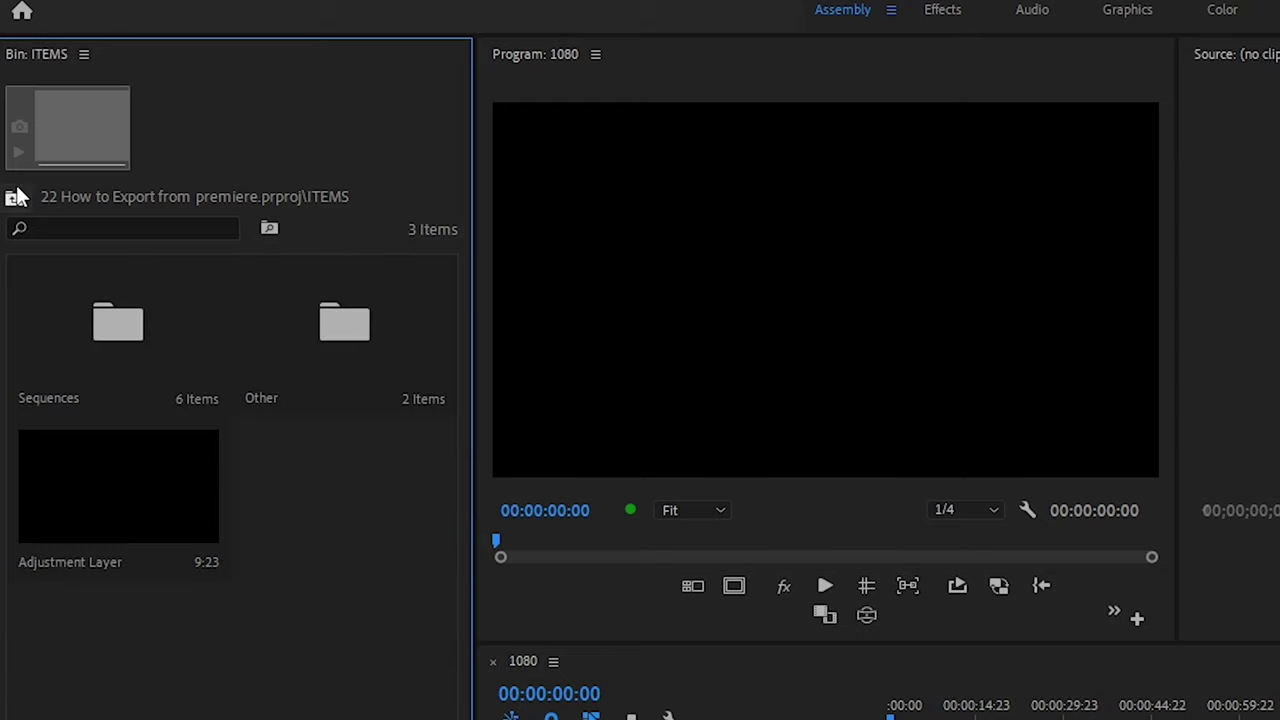
{"action": "double_click", "coordinate": [294, 322]}
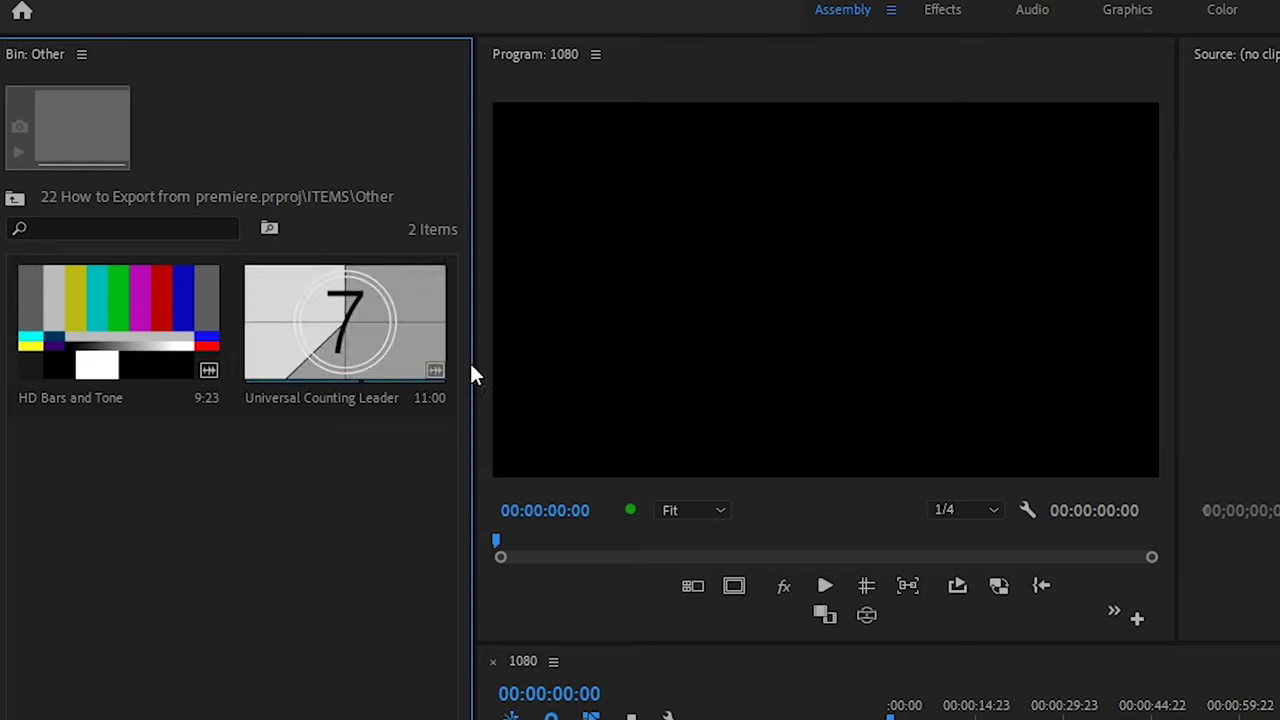
{"action": "left_click", "coordinate": [18, 197]}
{"action": "key", "text": "Down"}
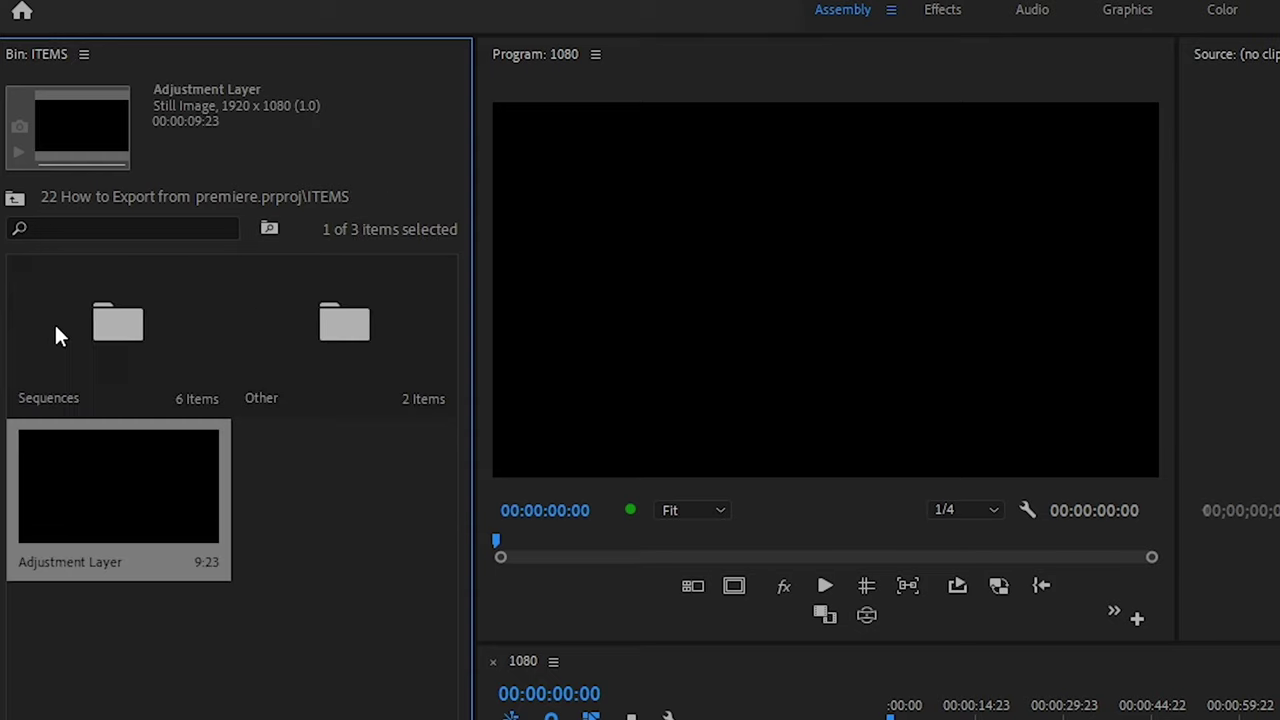
{"action": "left_click", "coordinate": [14, 197]}
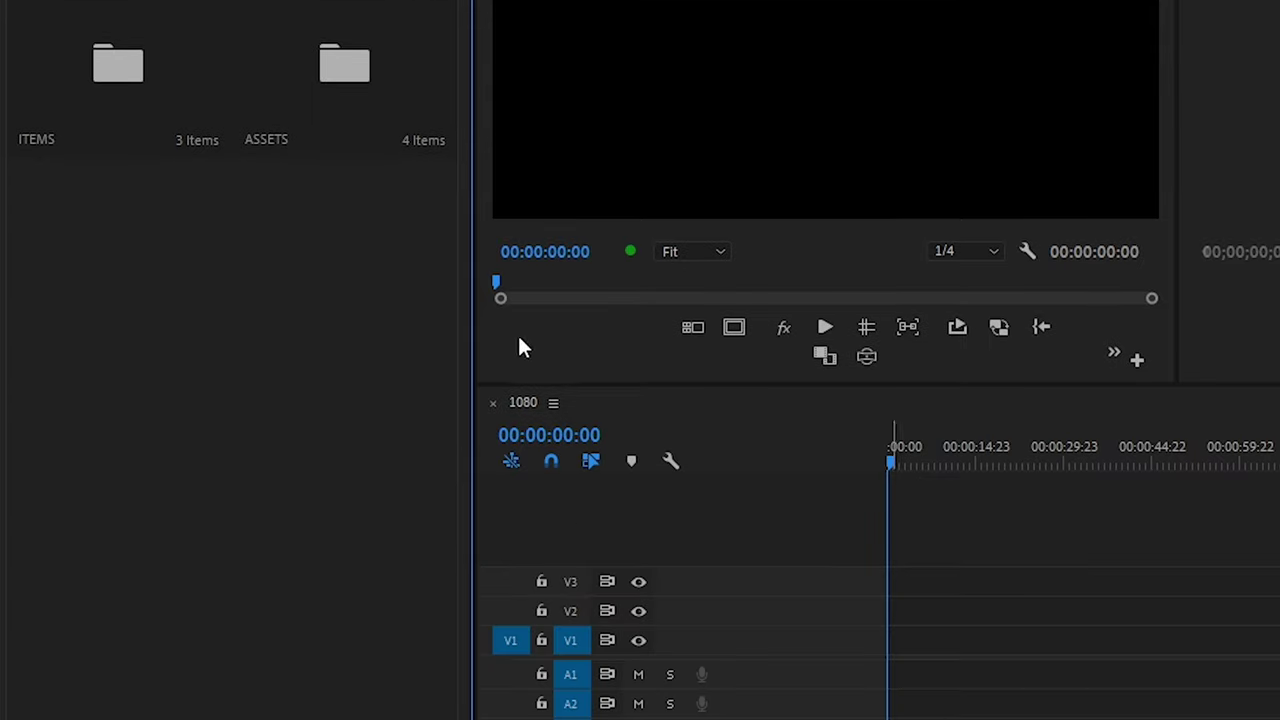
Create a new MEDIA bin at the root, open it, and bring File Explorer forward.
{"action": "right_click", "coordinate": [334, 561]}
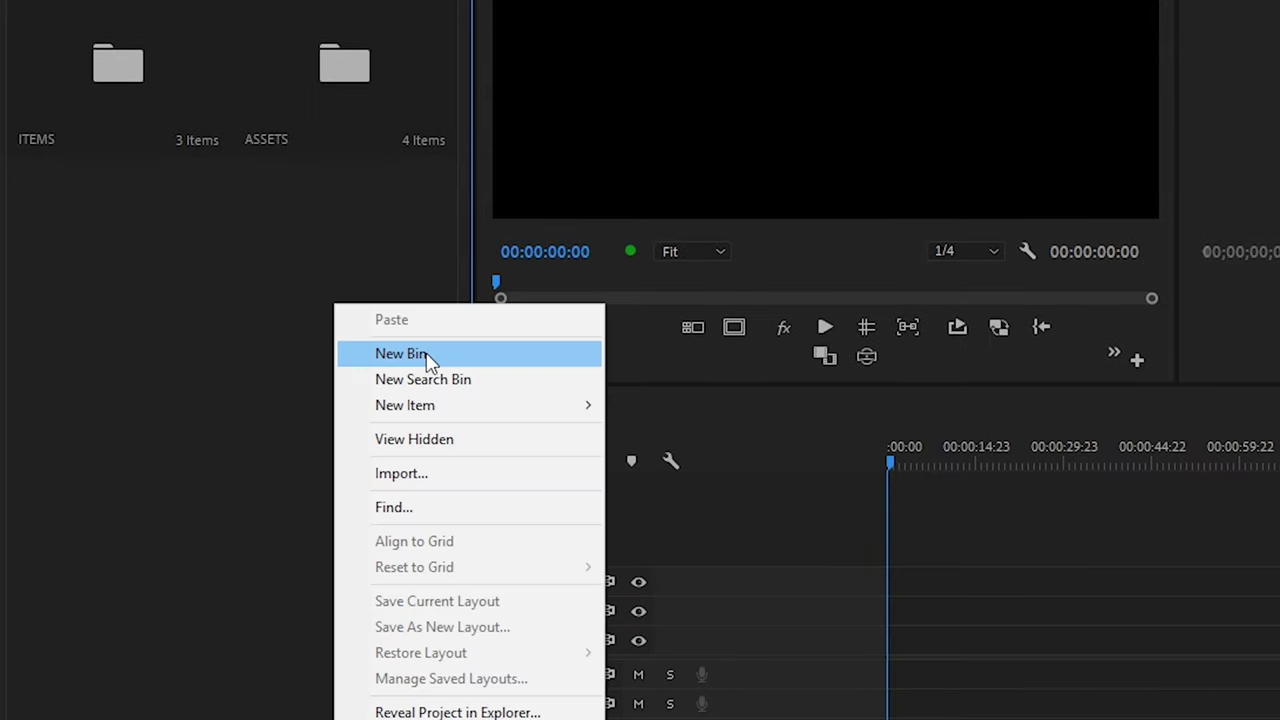
{"action": "left_click", "coordinate": [428, 355]}
{"action": "type", "text": "M"}
{"action": "key", "text": "Return"}
{"action": "left_click", "coordinate": [379, 387]}
{"action": "double_click", "coordinate": [135, 248]}
{"action": "left_click", "coordinate": [311, 706]}
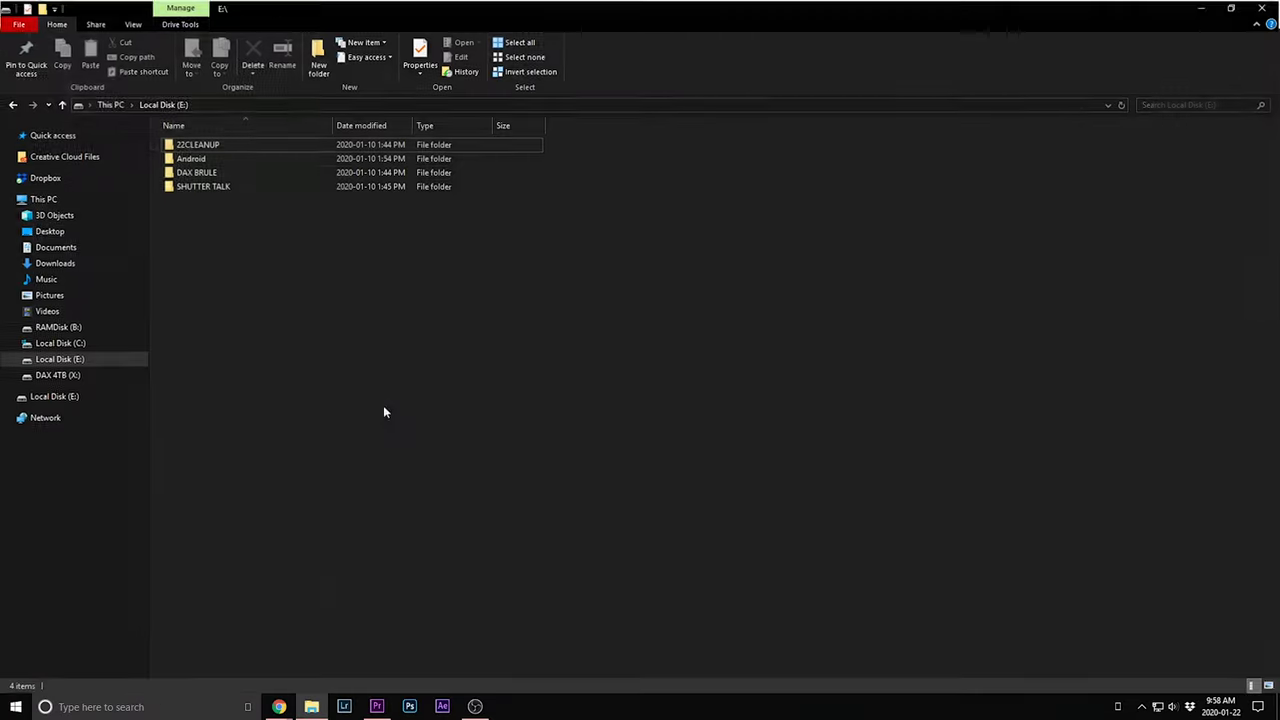
{"action": "key", "text": "super+Down"}
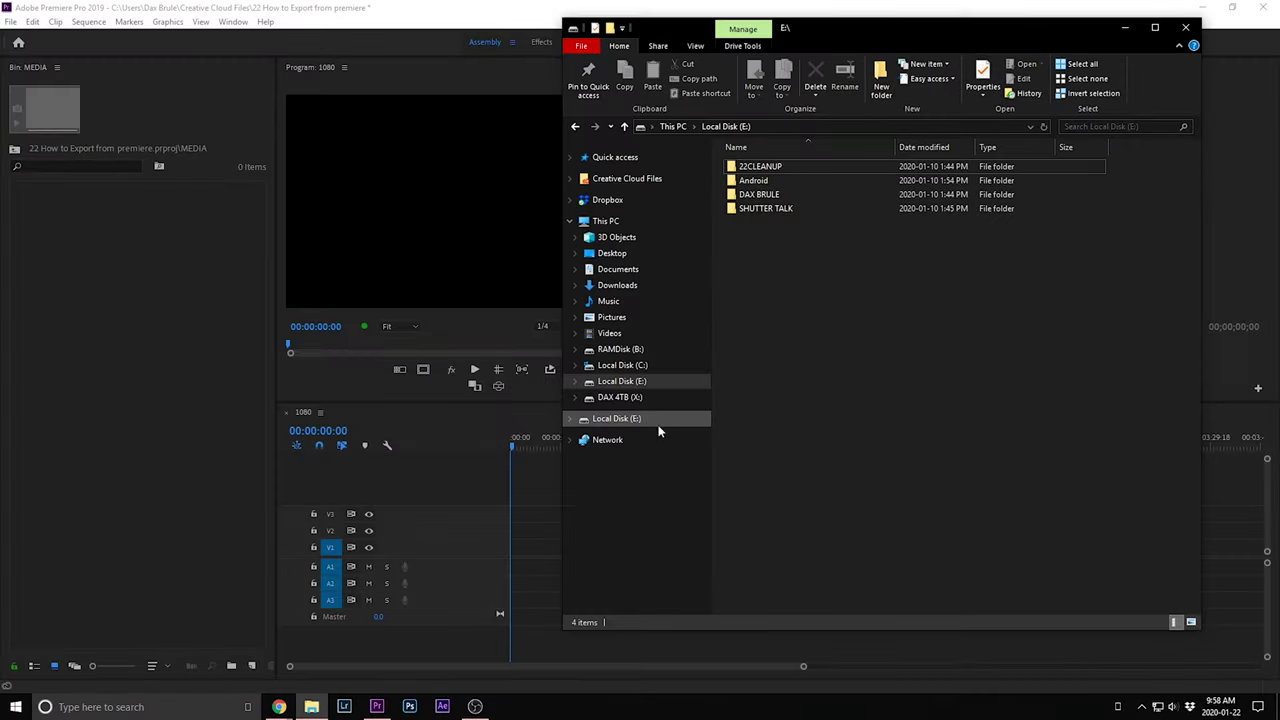
Drag the Eos R, H4N and OBS folders from X:\Youtube Videos\22 How to Export from Premiere into MEDIA.
{"action": "left_click", "coordinate": [635, 397]}
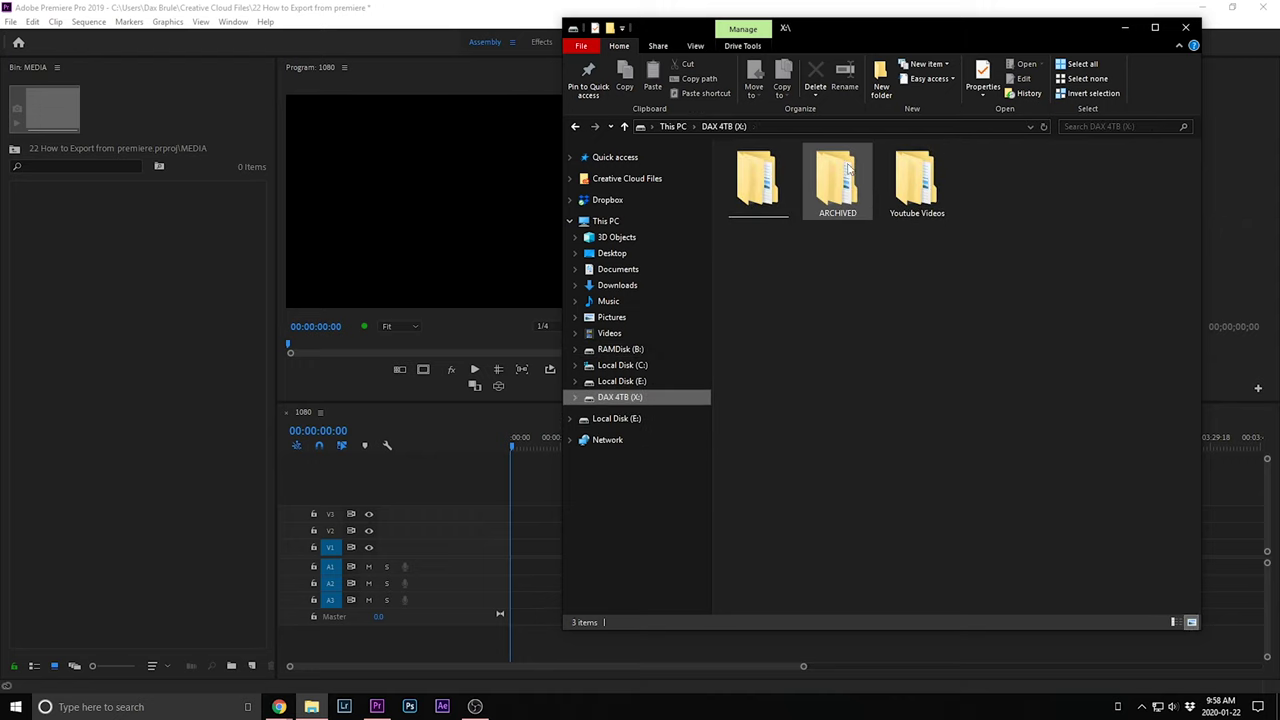
{"action": "double_click", "coordinate": [917, 180]}
{"action": "double_click", "coordinate": [826, 170]}
{"action": "left_click_drag", "start_coordinate": [809, 176], "coordinate": [154, 239]}
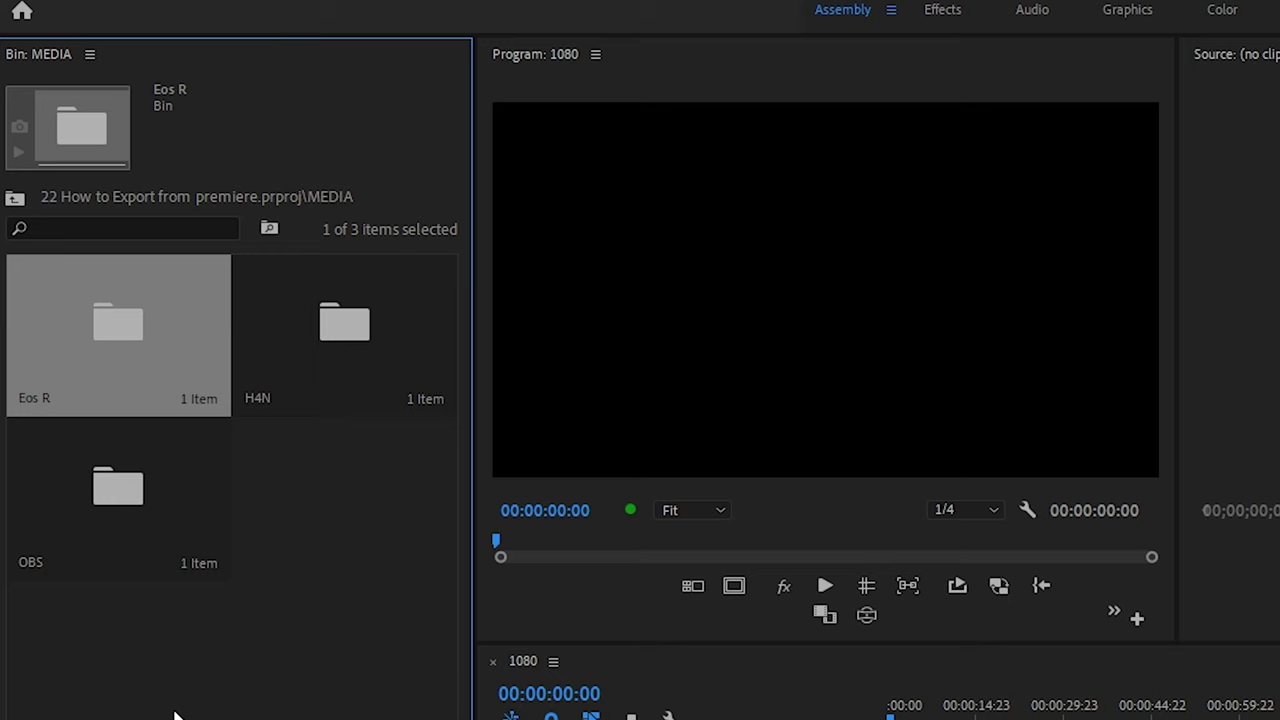
{"action": "left_click", "coordinate": [174, 716]}
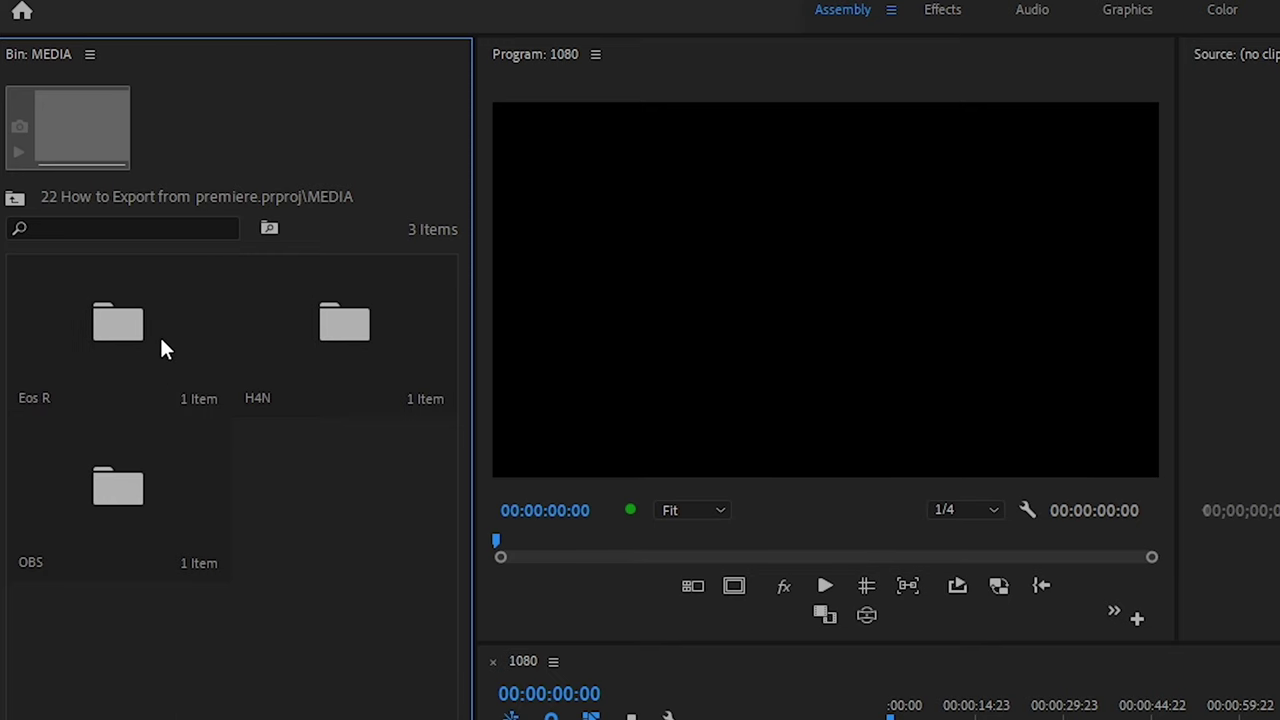
Place DAX_9251.MP4 from Eos R at the start of the 1080 sequence and zoom in.
{"action": "left_click", "coordinate": [162, 340]}
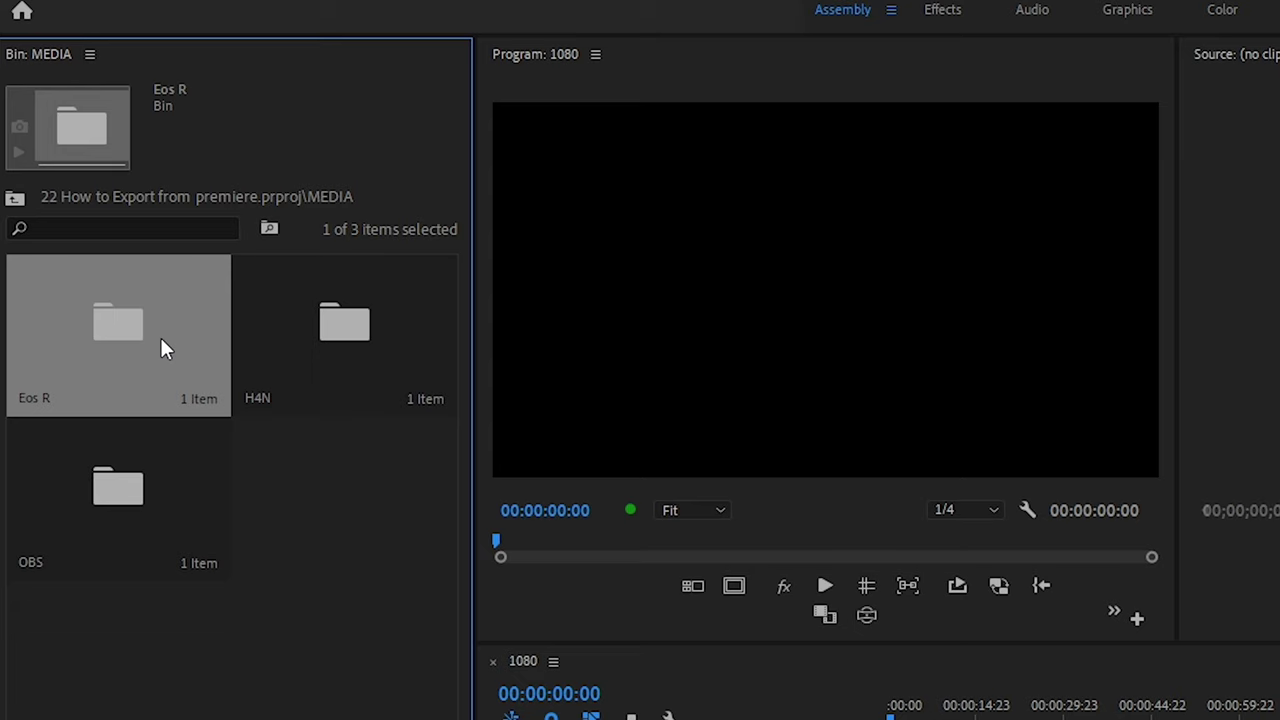
{"action": "double_click", "coordinate": [163, 347]}
{"action": "left_click_drag", "start_coordinate": [163, 349], "coordinate": [771, 666]}
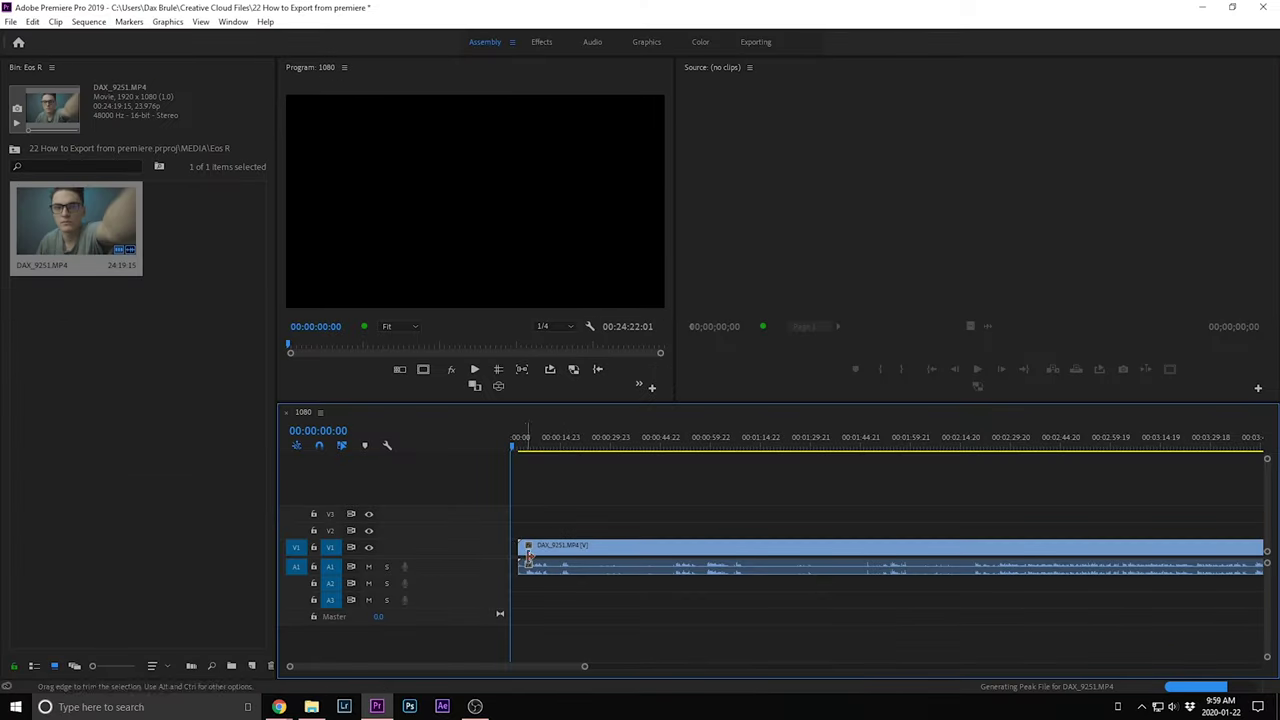
{"action": "left_click_drag", "start_coordinate": [528, 555], "coordinate": [520, 553]}
{"action": "left_click", "coordinate": [536, 440]}
{"action": "key", "text": "="}
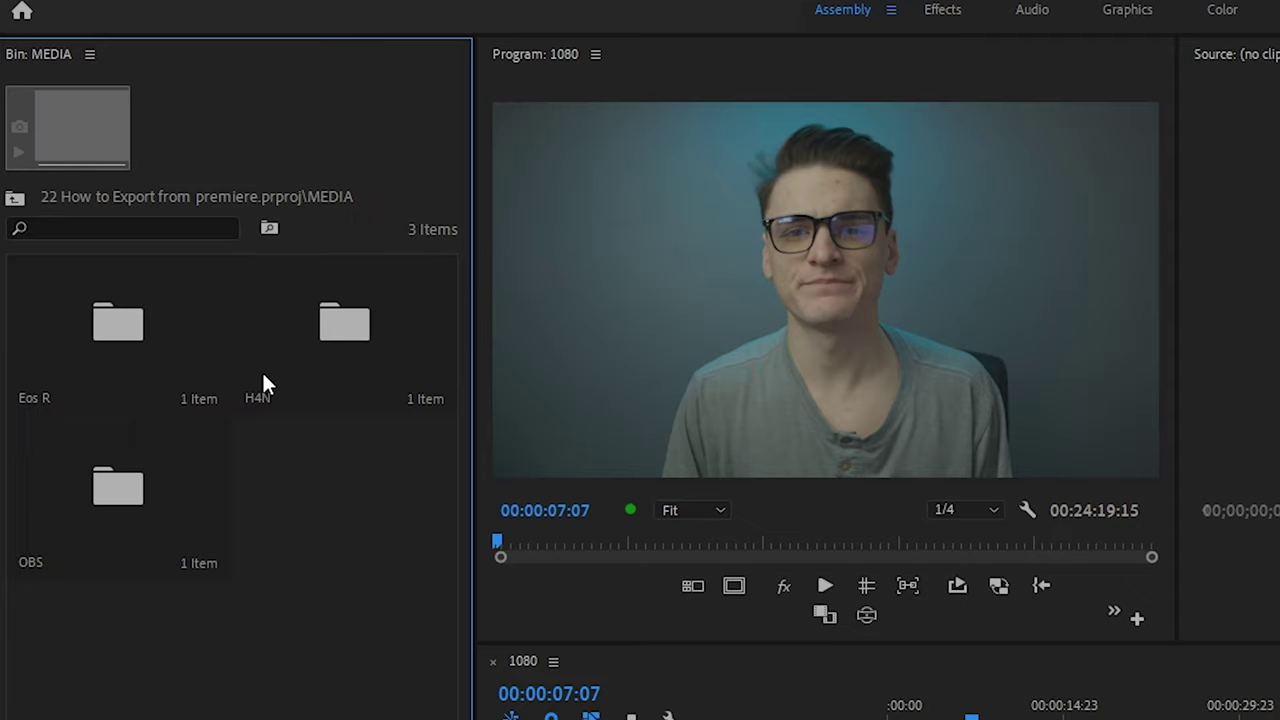
Add STE-000.wav from H4N, select all clips, and synchronize them by audio.
{"action": "double_click", "coordinate": [153, 251]}
{"action": "left_click", "coordinate": [181, 356]}
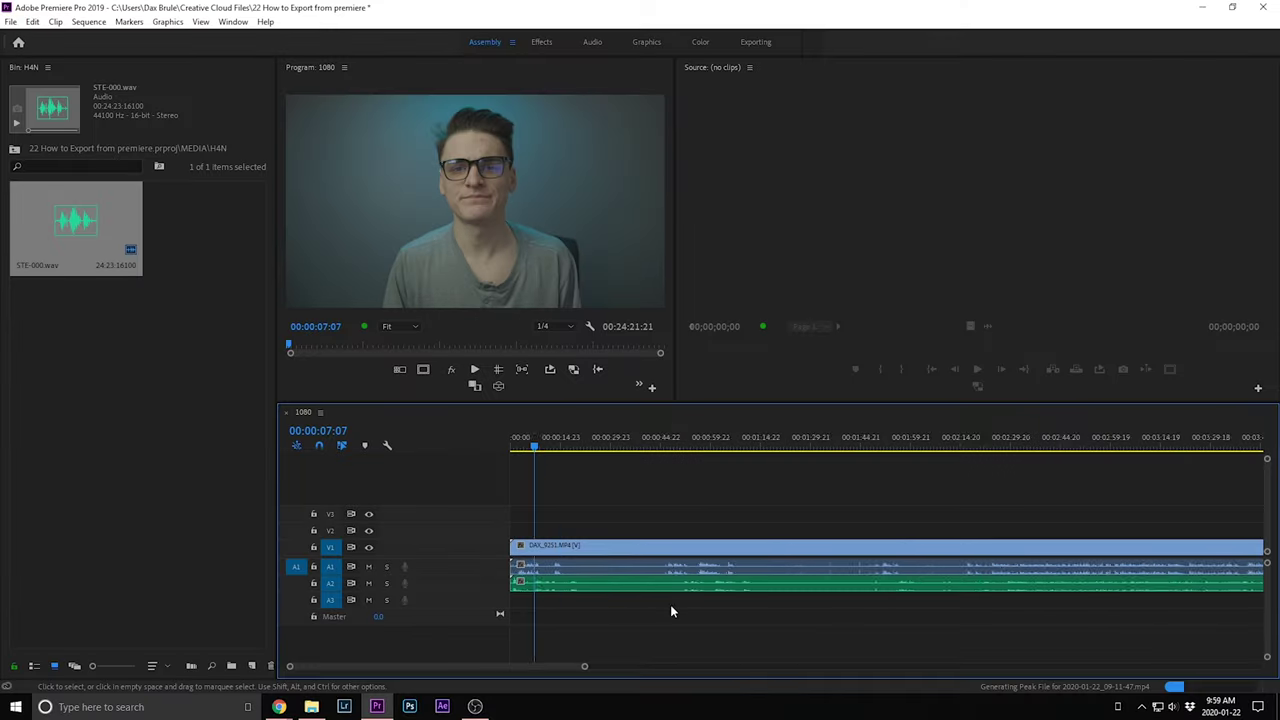
{"action": "right_click", "coordinate": [749, 575]}
{"action": "left_click", "coordinate": [643, 608]}
{"action": "left_click_drag", "start_coordinate": [642, 602], "coordinate": [652, 572]}
{"action": "right_click", "coordinate": [641, 575]}
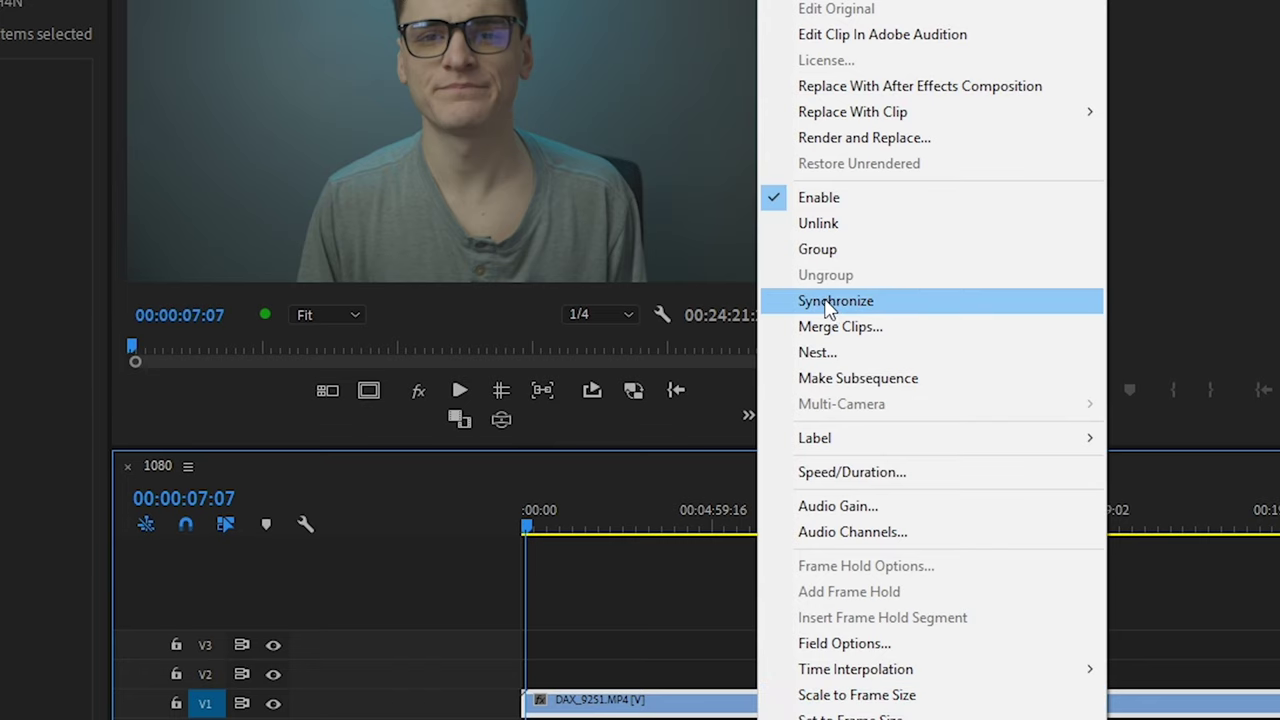
{"action": "left_click", "coordinate": [830, 302]}
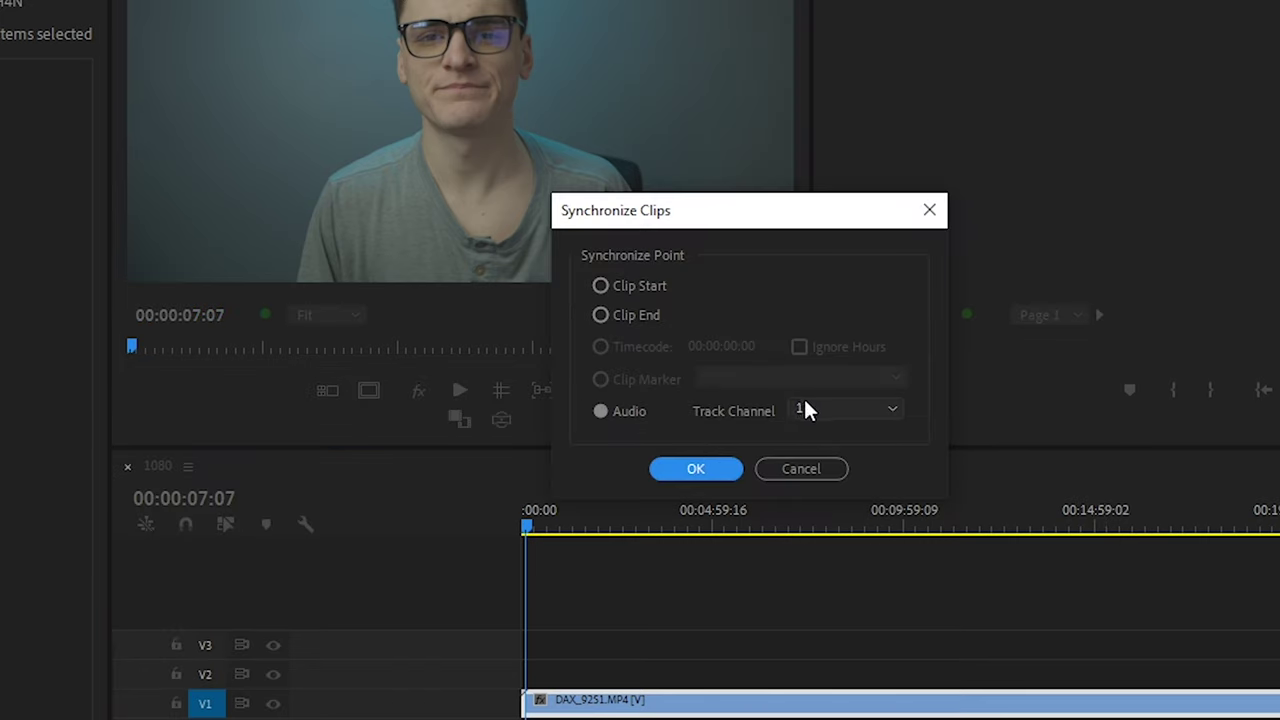
{"action": "left_click", "coordinate": [722, 470]}
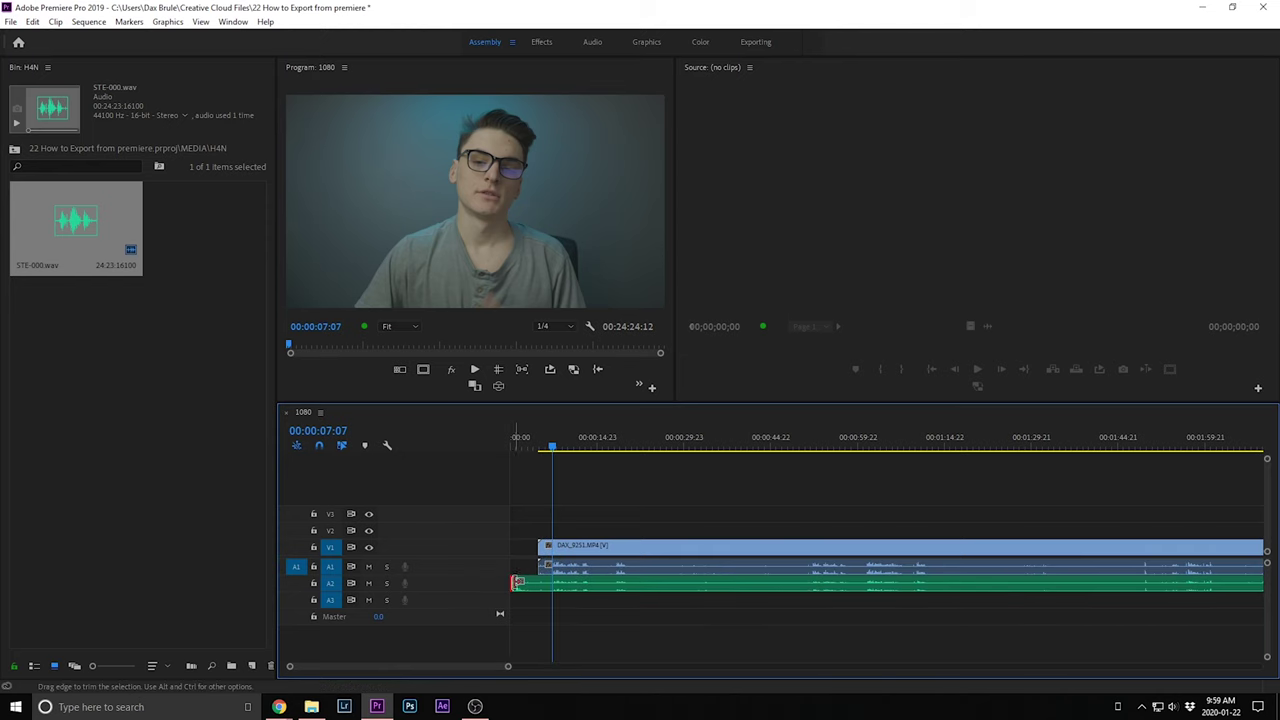
Align STE-000.wav on A1 under DAX_9251.MP4, fit the sequence, and select both clips.
{"action": "left_click_drag", "start_coordinate": [565, 566], "coordinate": [658, 592]}
{"action": "key", "text": "End"}
{"action": "key", "text": "backslash"}
{"action": "left_click_drag", "start_coordinate": [658, 497], "coordinate": [593, 574]}
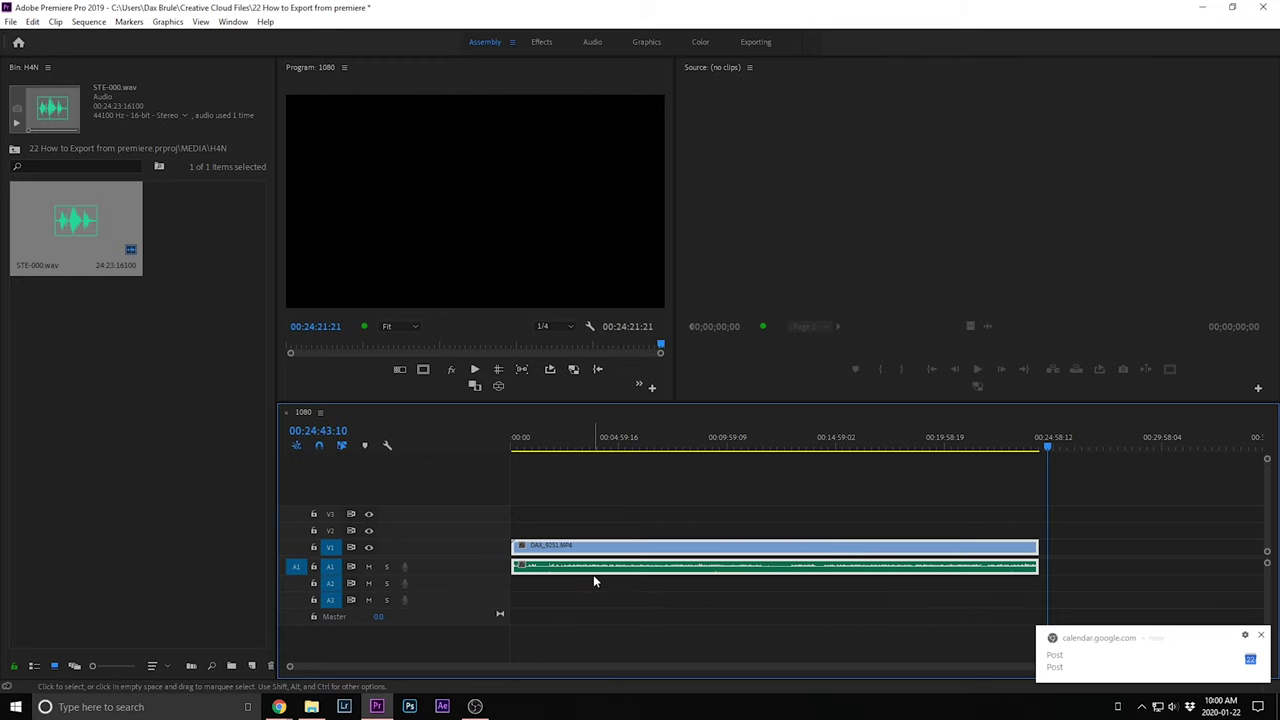
Link DAX_9251.MP4 with its synced audio, confirm they select together, and return to the MEDIA bin.
{"action": "right_click", "coordinate": [593, 574]}
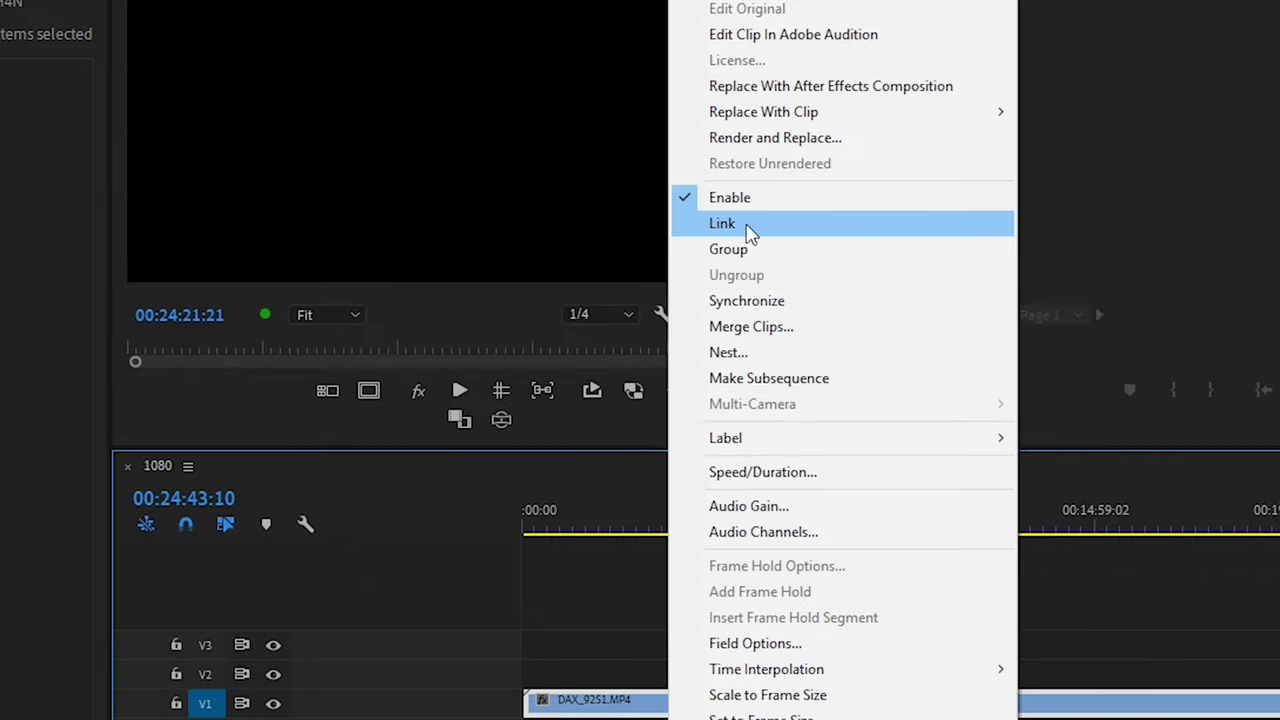
{"action": "left_click", "coordinate": [750, 228]}
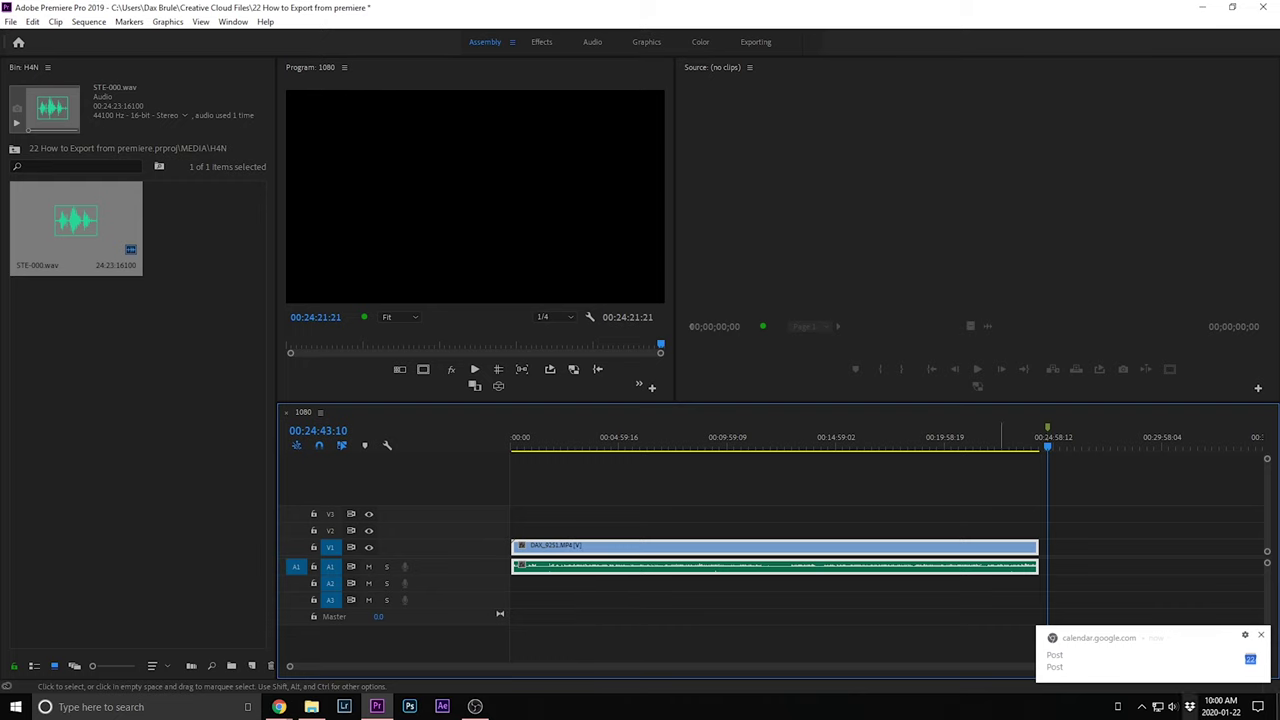
{"action": "left_click", "coordinate": [551, 530]}
{"action": "key", "text": "Home"}
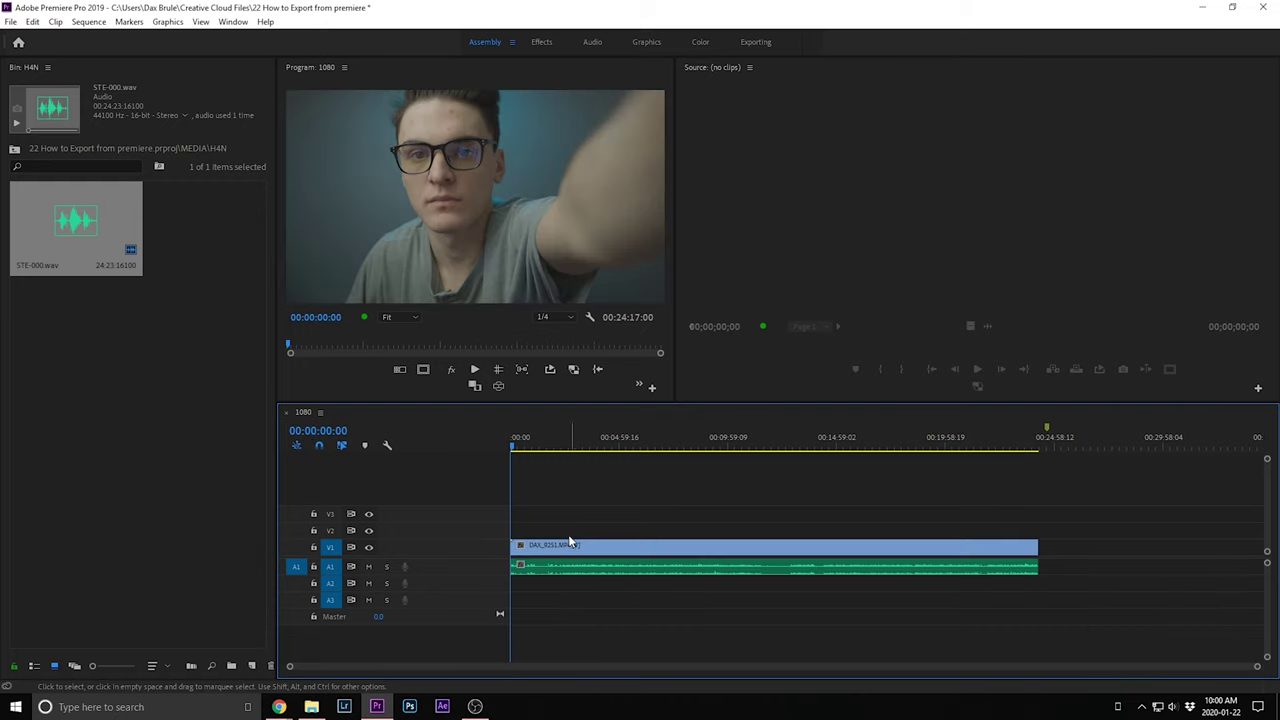
{"action": "left_click", "coordinate": [559, 551]}
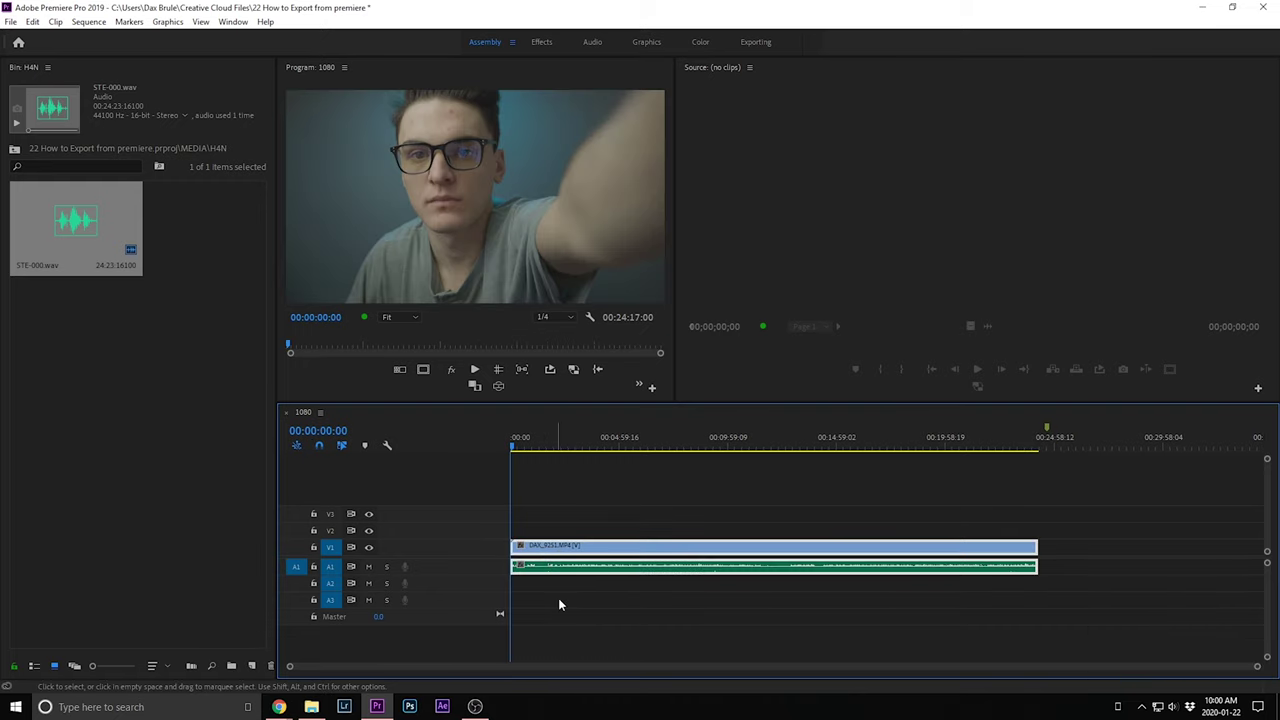
{"action": "left_click", "coordinate": [559, 604]}
{"action": "left_click", "coordinate": [8, 152]}
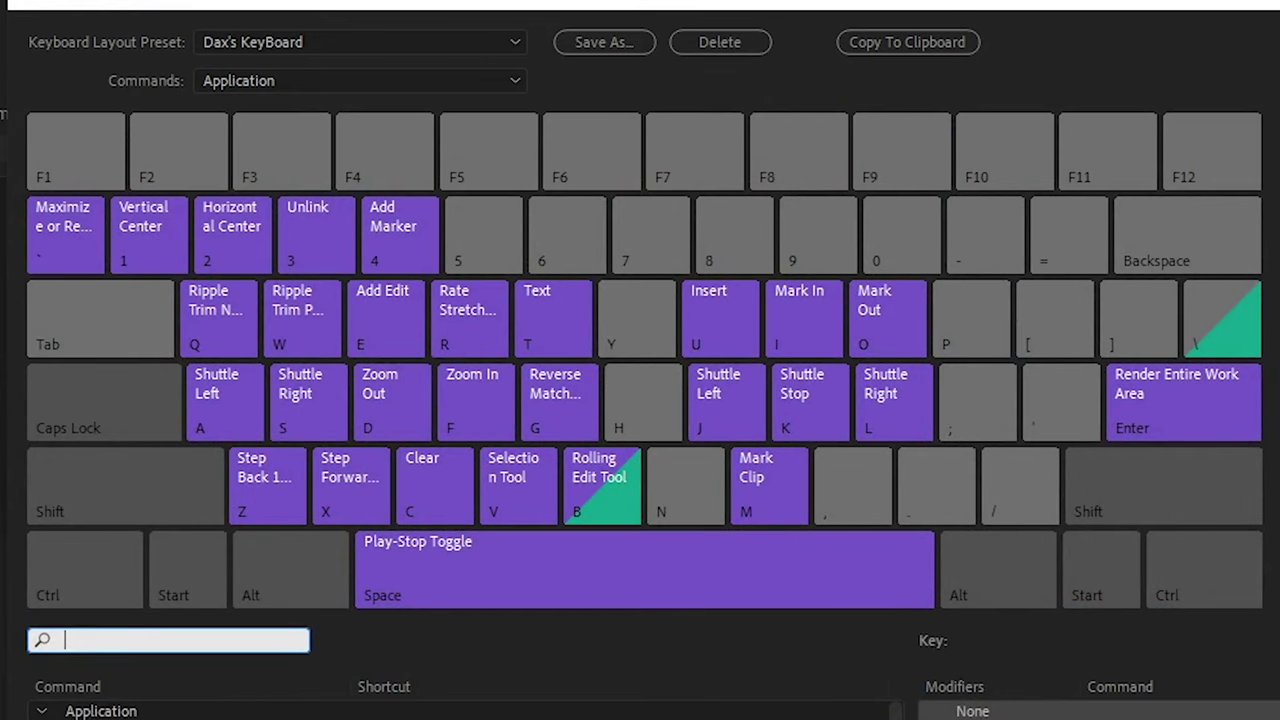
{"action": "left_click", "coordinate": [379, 303]}
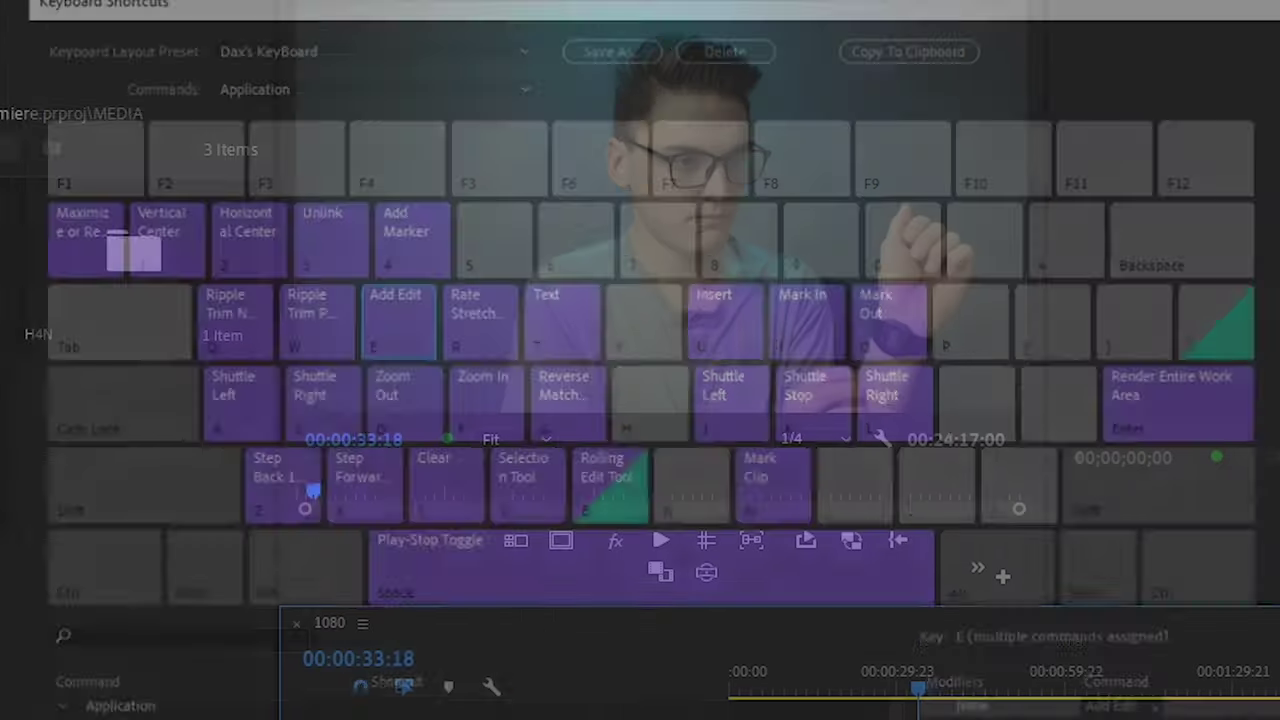
{"action": "key", "text": "e"}
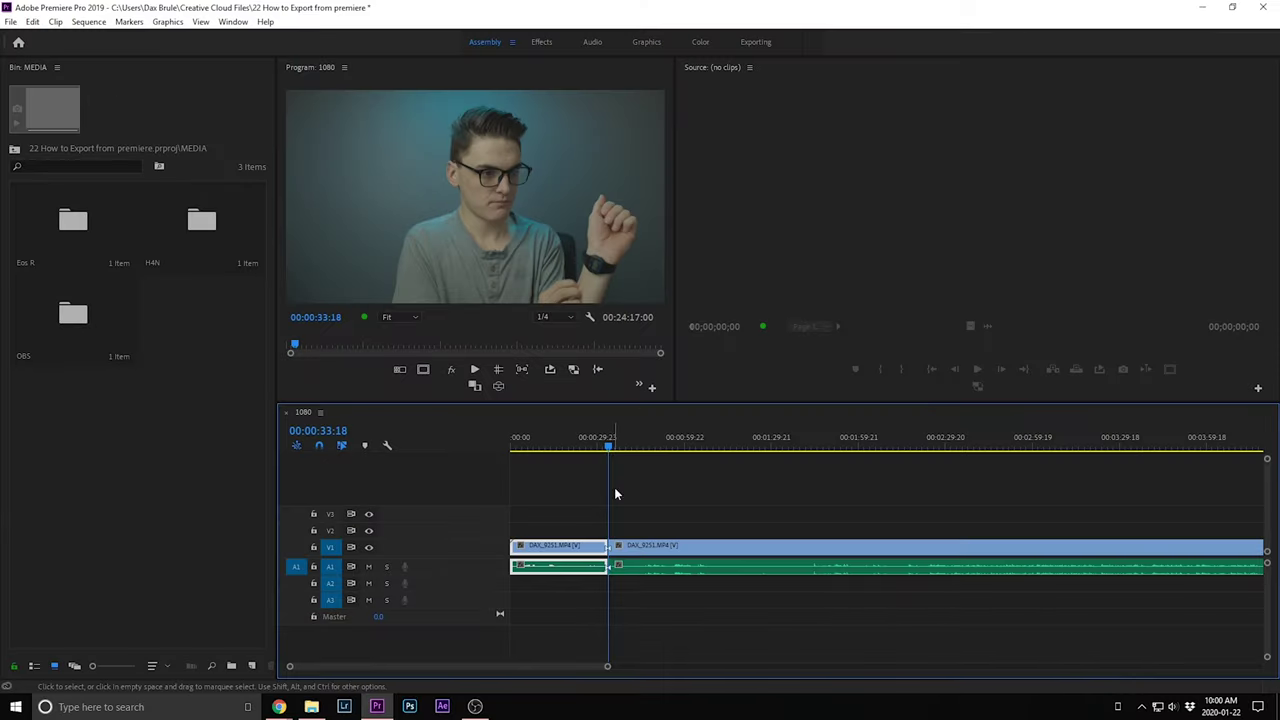
{"action": "key", "text": "equal"}
{"action": "key", "text": "minus"}
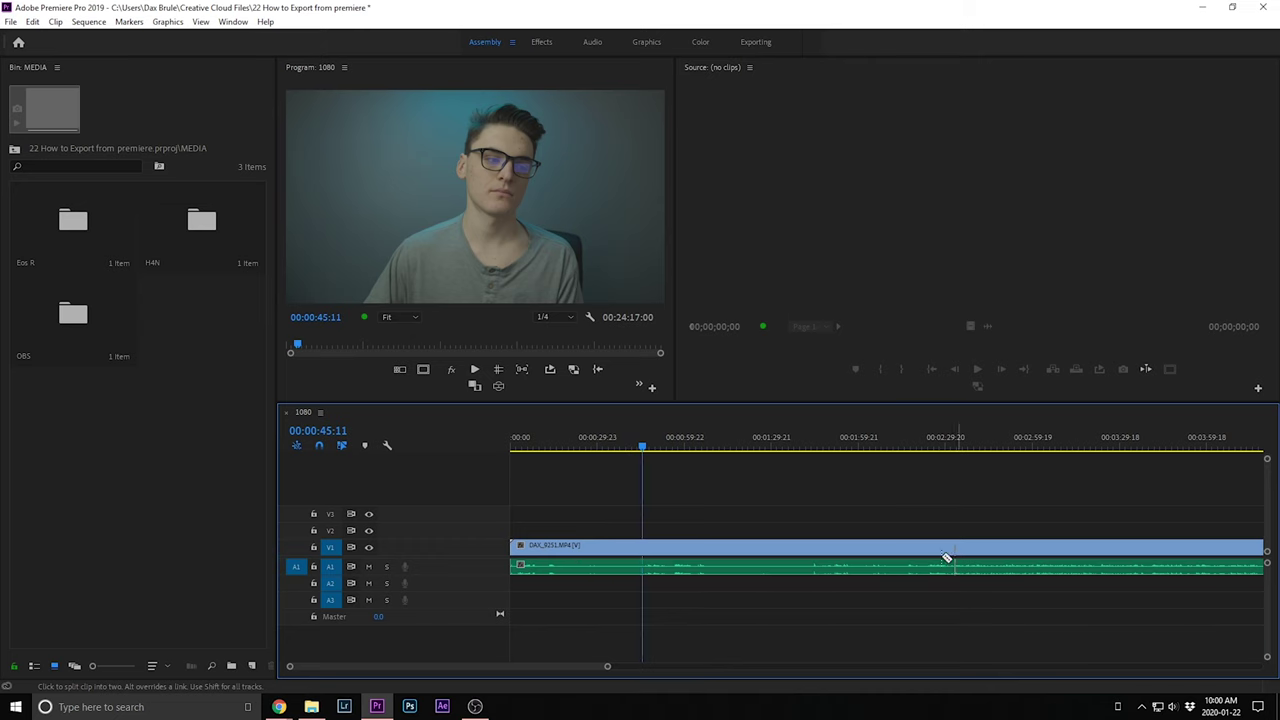
{"action": "key", "text": "v"}
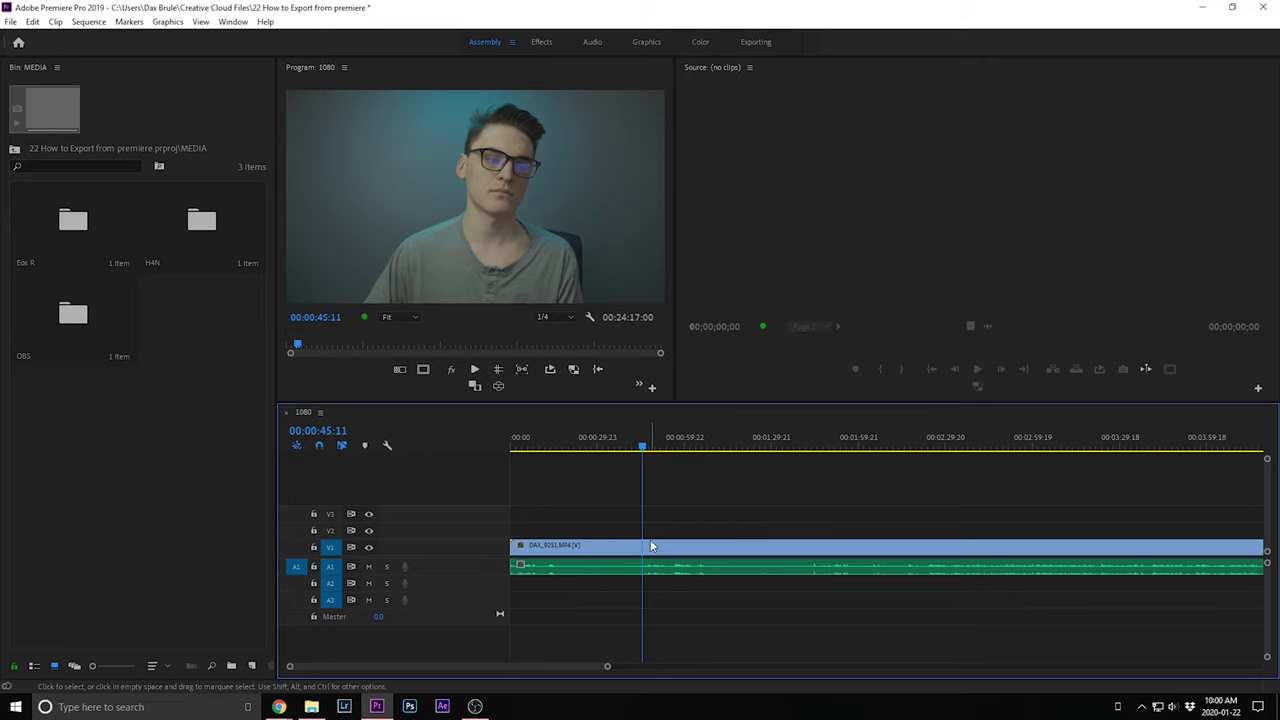
{"action": "left_click", "coordinate": [650, 543]}
{"action": "key", "text": "ctrl+k"}
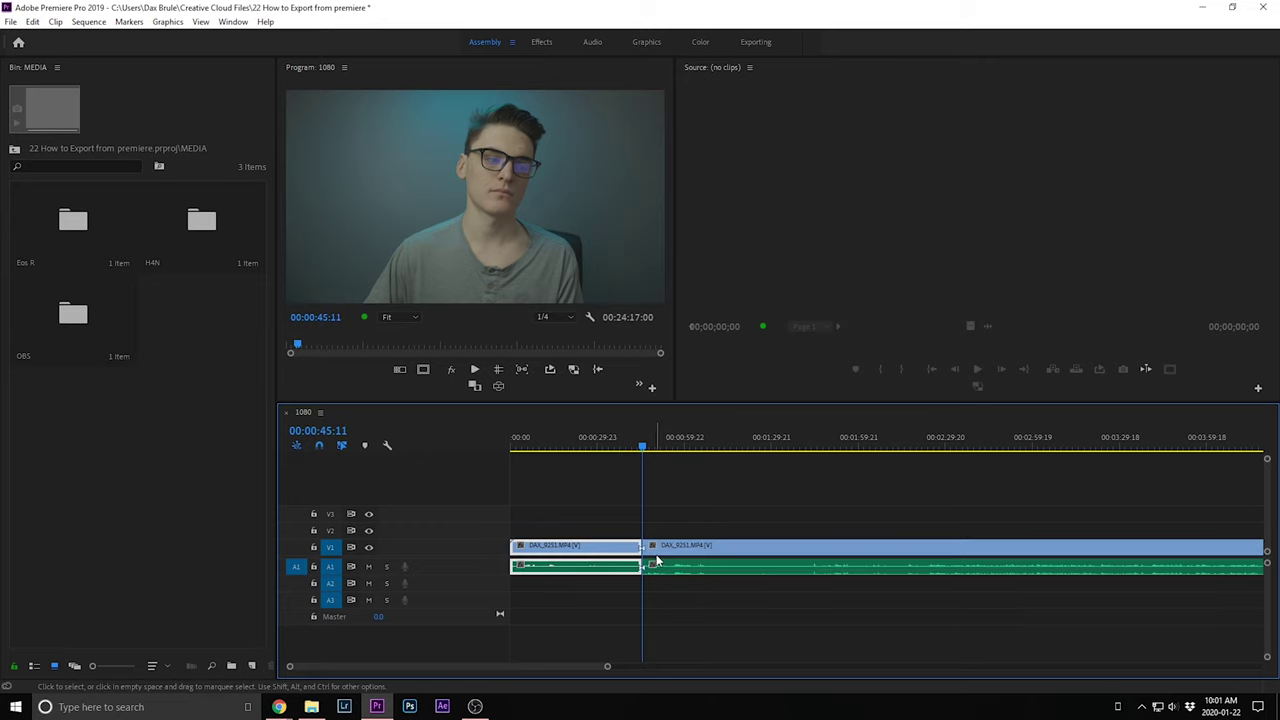
{"action": "key", "text": "ctrl+z"}
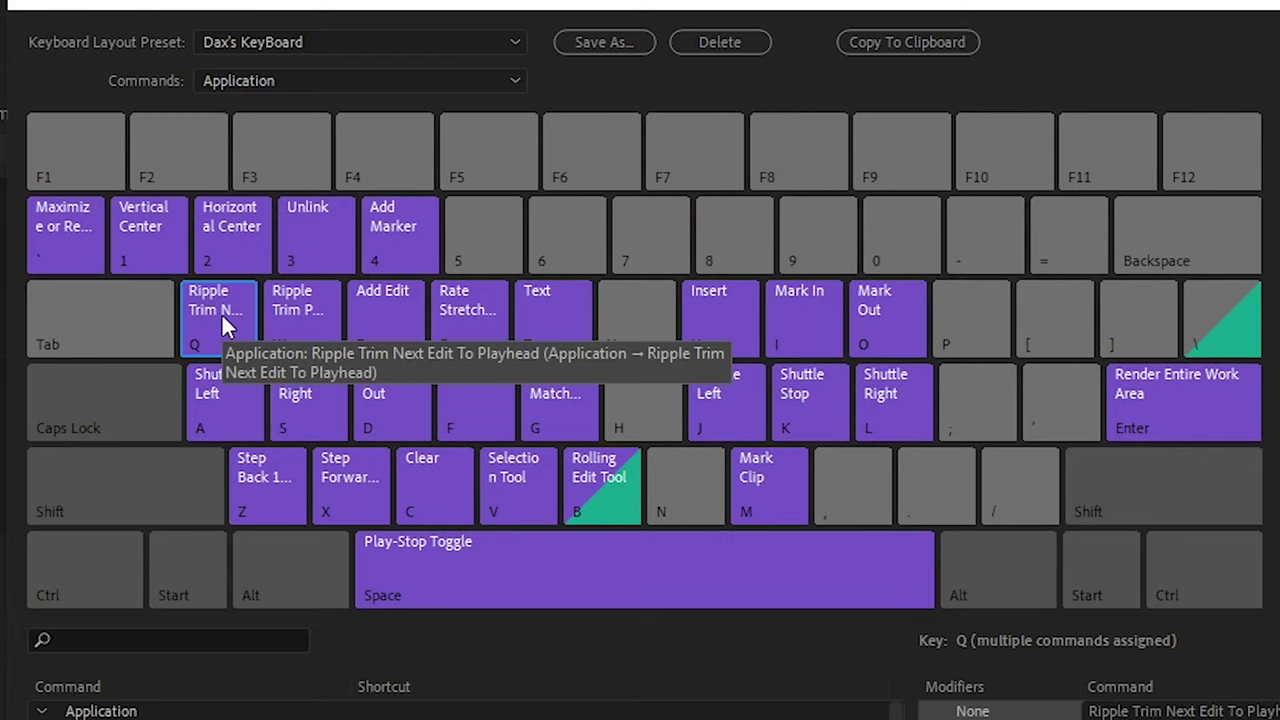
{"action": "left_click", "coordinate": [286, 316]}
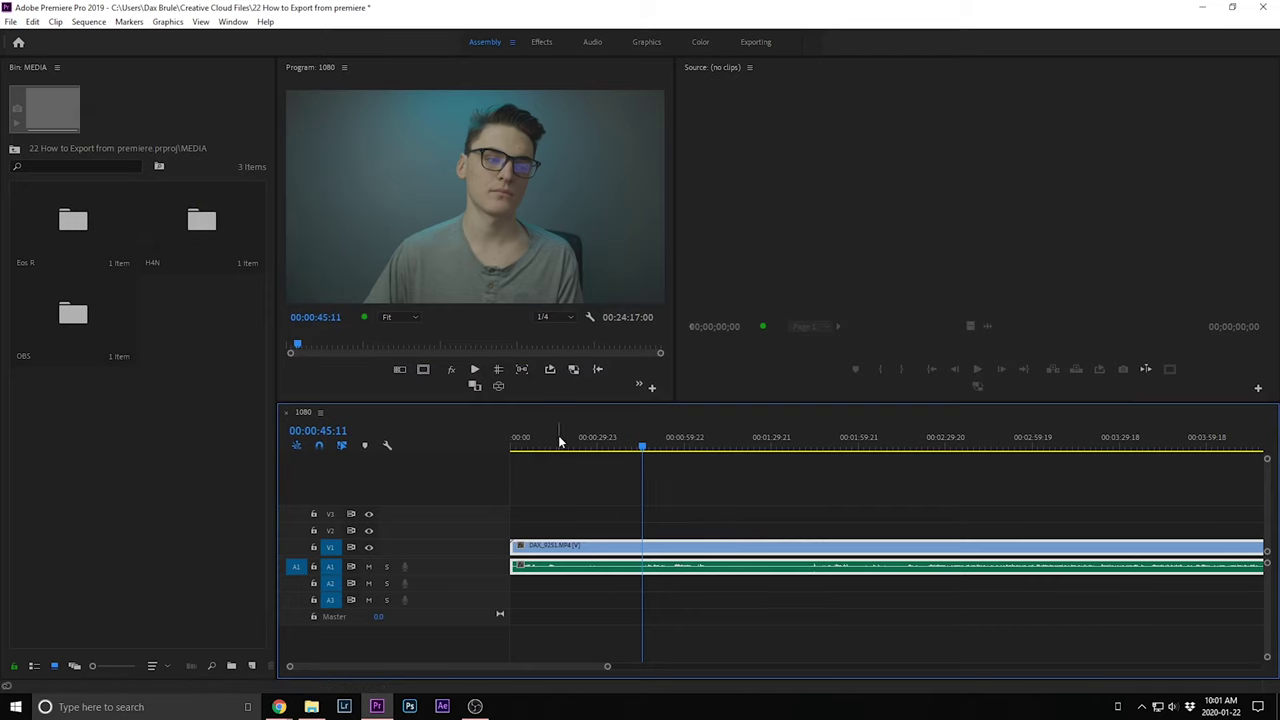
{"action": "left_click_drag", "start_coordinate": [557, 437], "coordinate": [590, 419]}
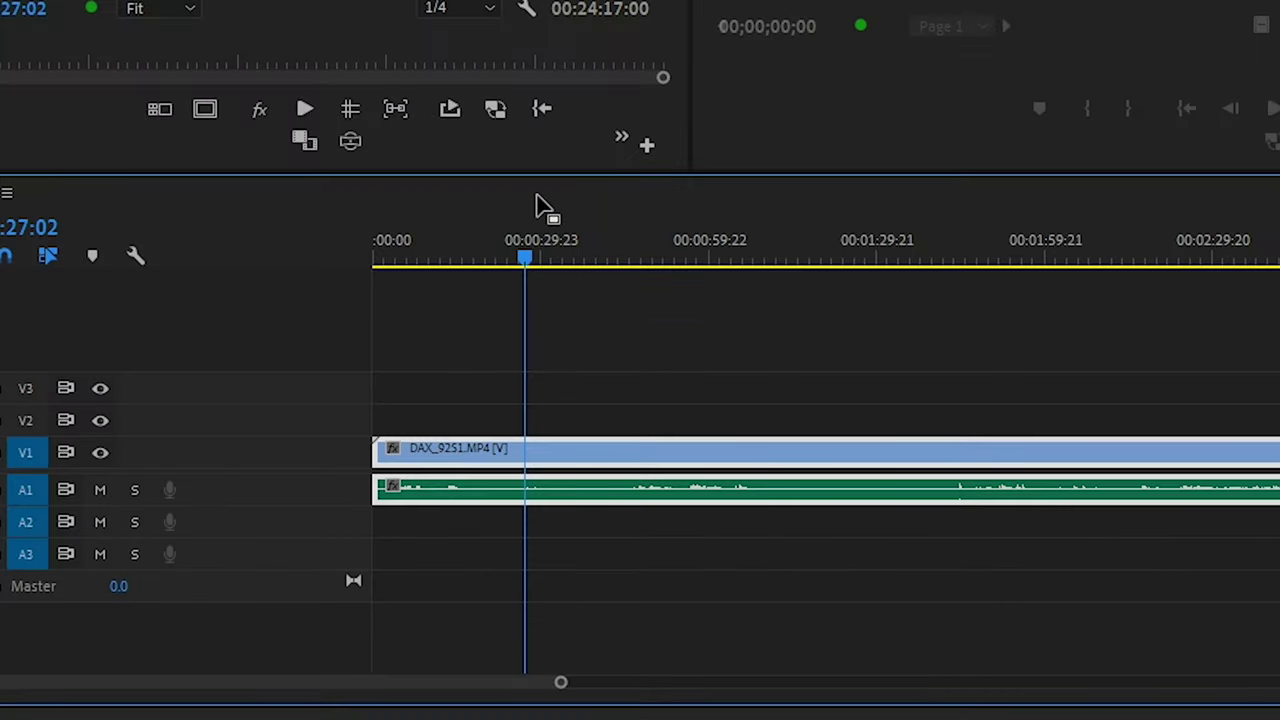
Split the talking-head clip at the playhead at 00:00:19:18.
{"action": "key", "text": "Home"}
{"action": "left_click_drag", "start_coordinate": [378, 255], "coordinate": [487, 260]}
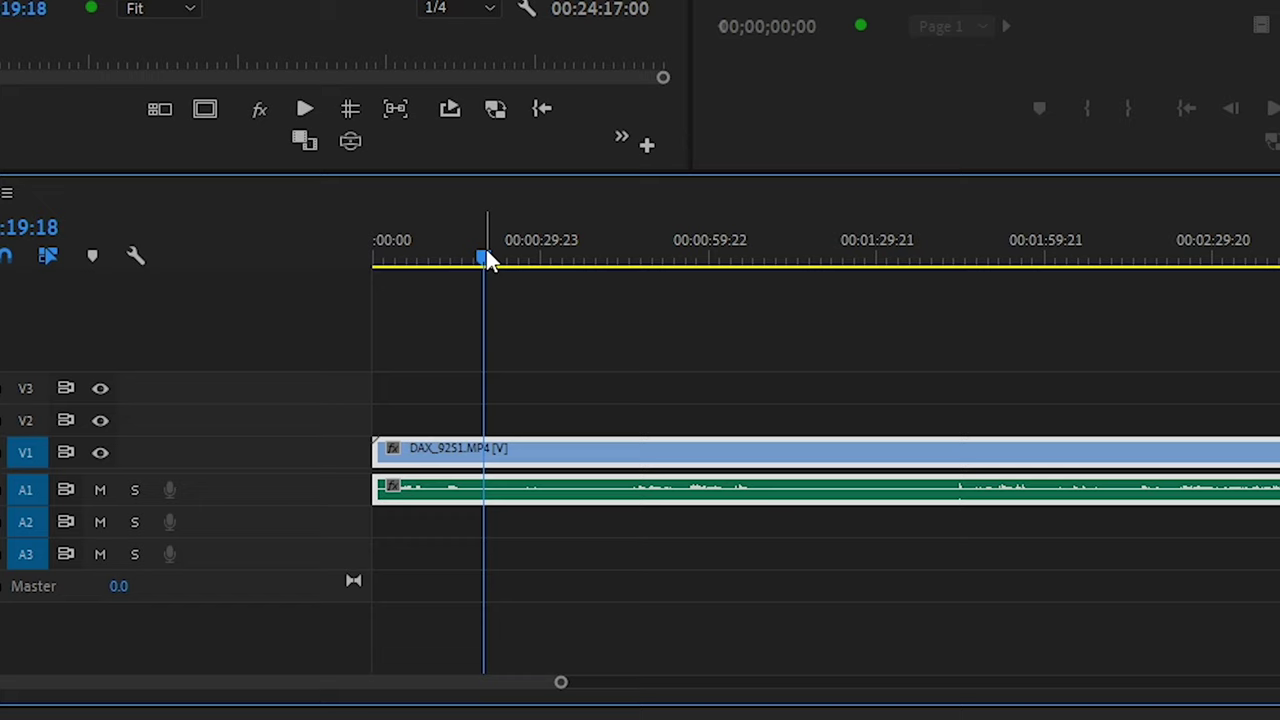
{"action": "key", "text": "ctrl+k"}
Zoom in, select the clip pieces, try a ripple trim to the playhead, then undo it.
{"action": "key", "text": "="}
{"action": "left_click_drag", "start_coordinate": [823, 253], "coordinate": [835, 253]}
{"action": "key", "text": "Up"}
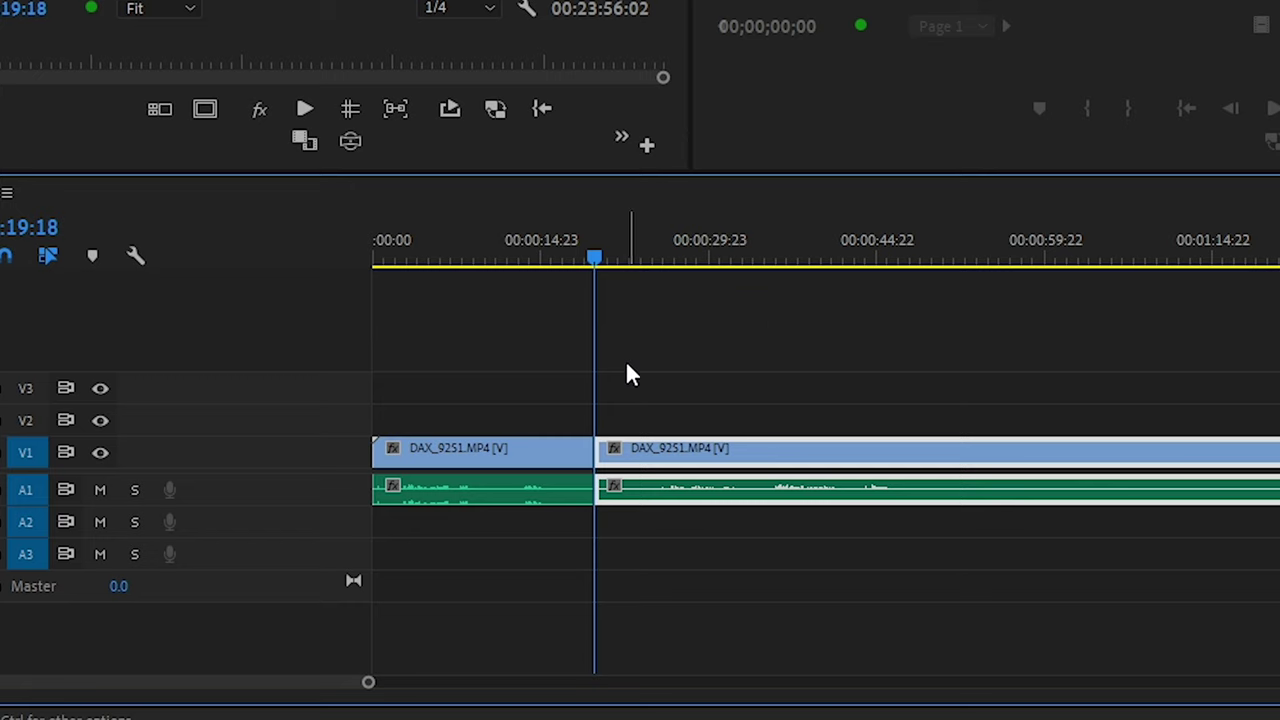
{"action": "left_click", "coordinate": [766, 268]}
{"action": "left_click", "coordinate": [836, 262]}
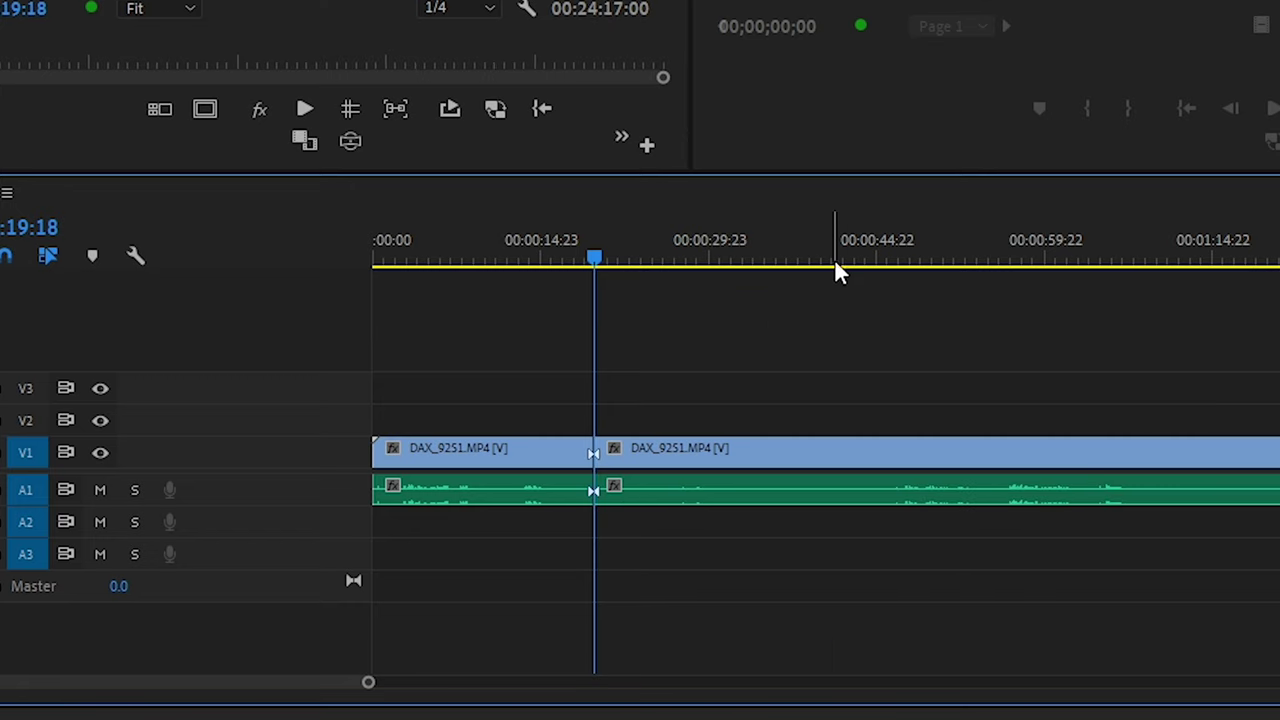
{"action": "left_click", "coordinate": [737, 456]}
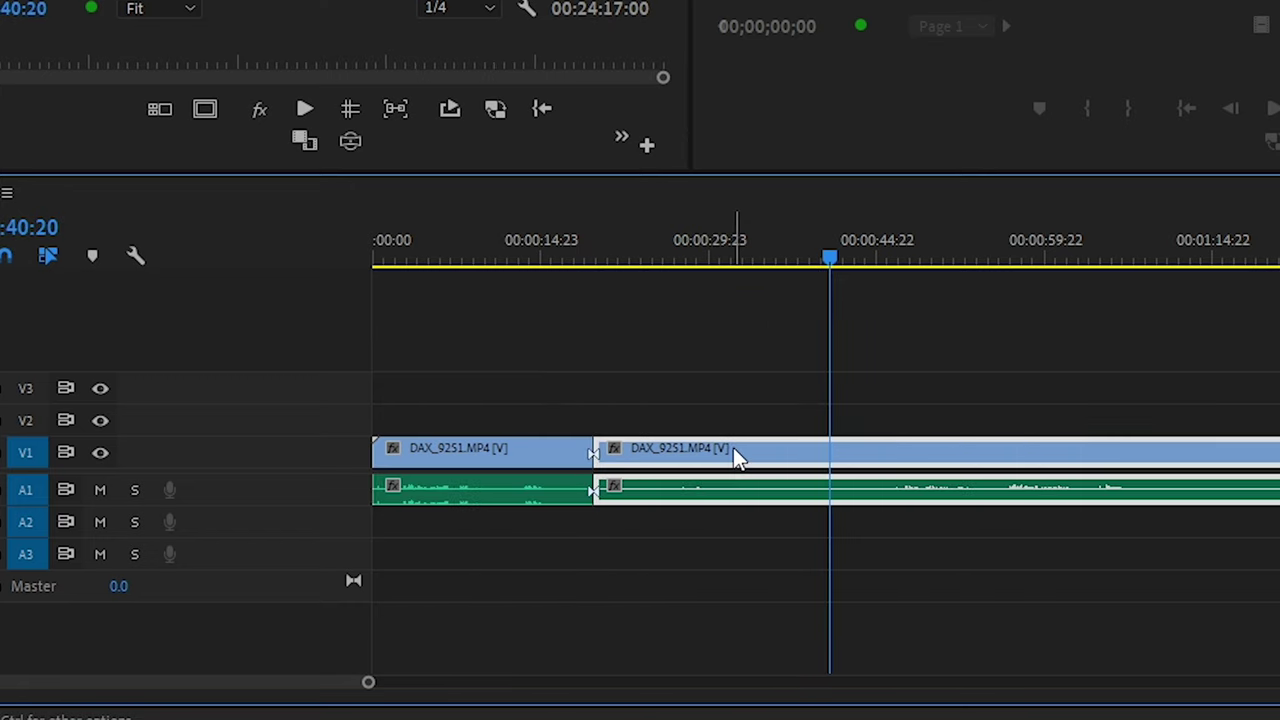
{"action": "left_click_drag", "start_coordinate": [465, 254], "coordinate": [444, 248]}
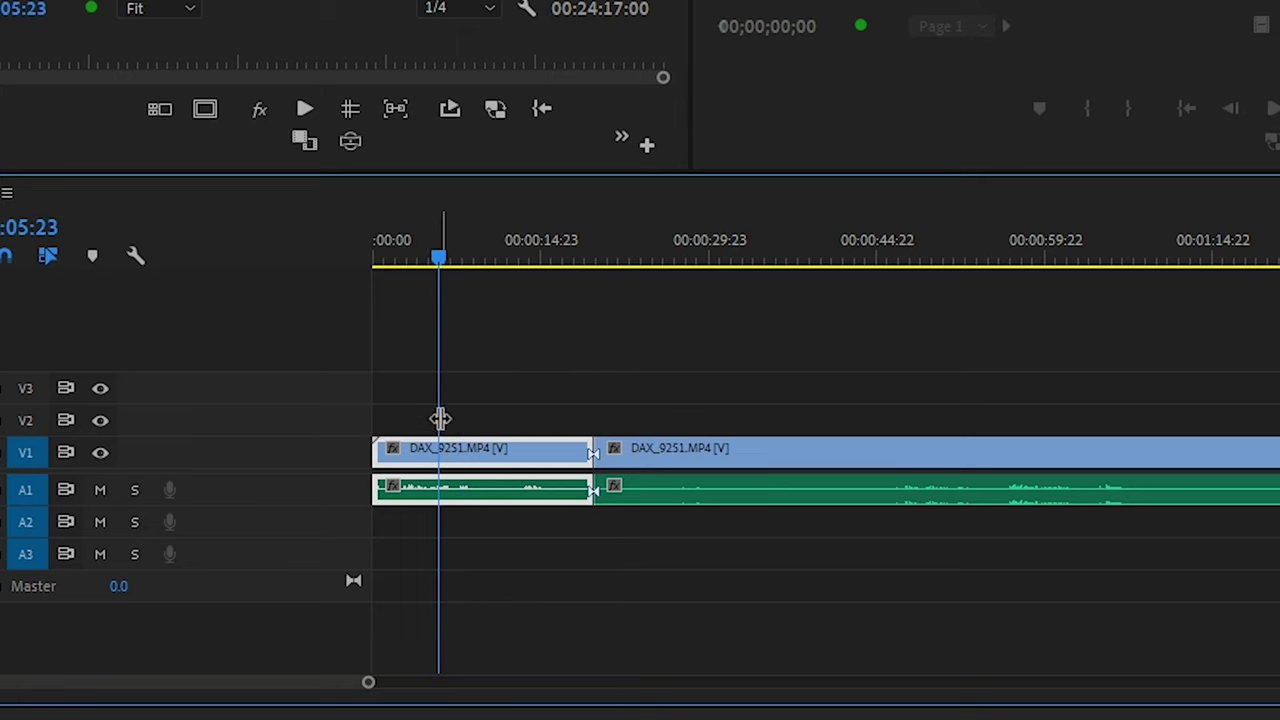
{"action": "key", "text": "w"}
{"action": "key", "text": "ctrl+z"}
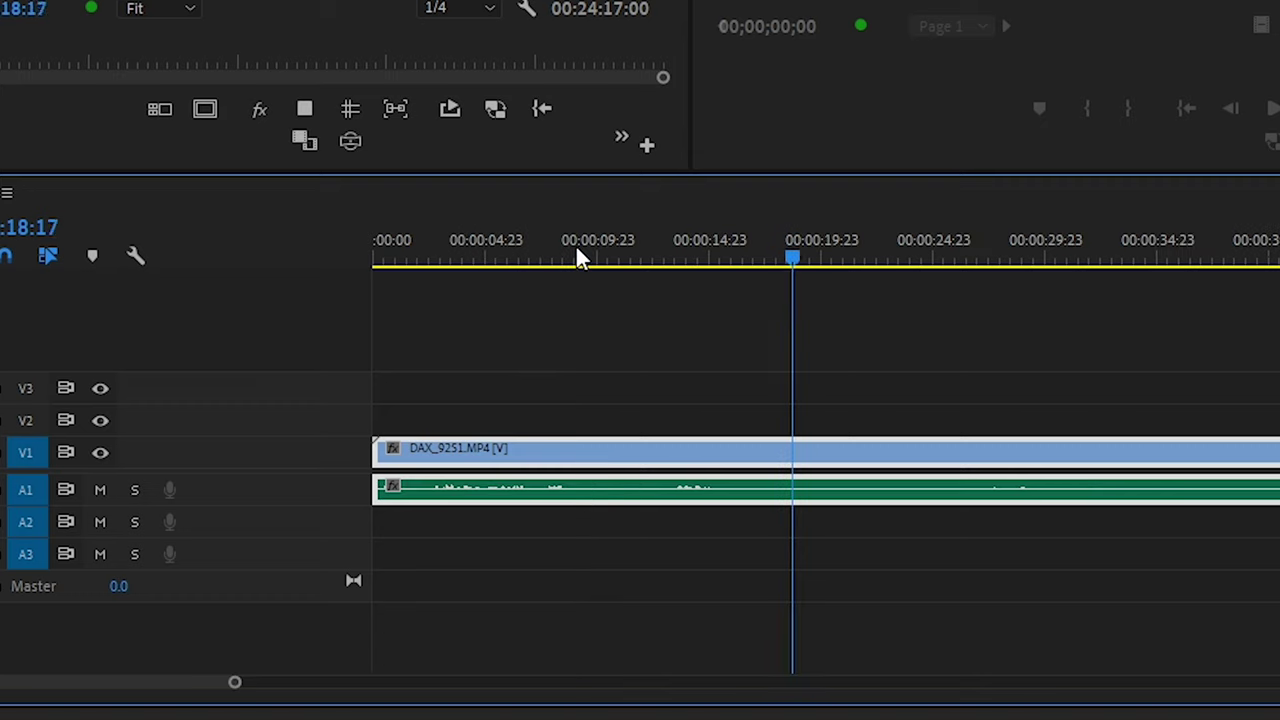
Review playback from about 12 seconds with J/K/L shuttling and zooming, checking the zoom shortcut assignment.
{"action": "key", "text": "minus"}
{"action": "left_click", "coordinate": [517, 240]}
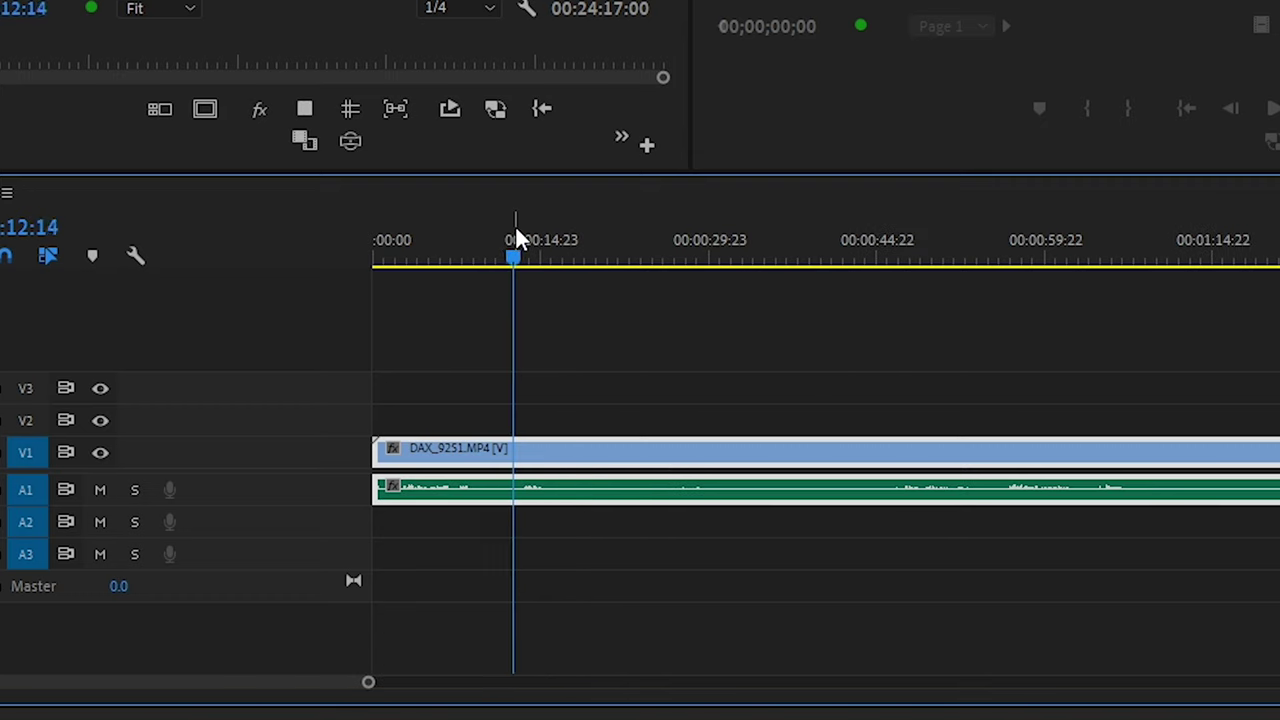
{"action": "key", "text": "equal"}
{"action": "key", "text": "space"}
{"action": "key", "text": "j"}
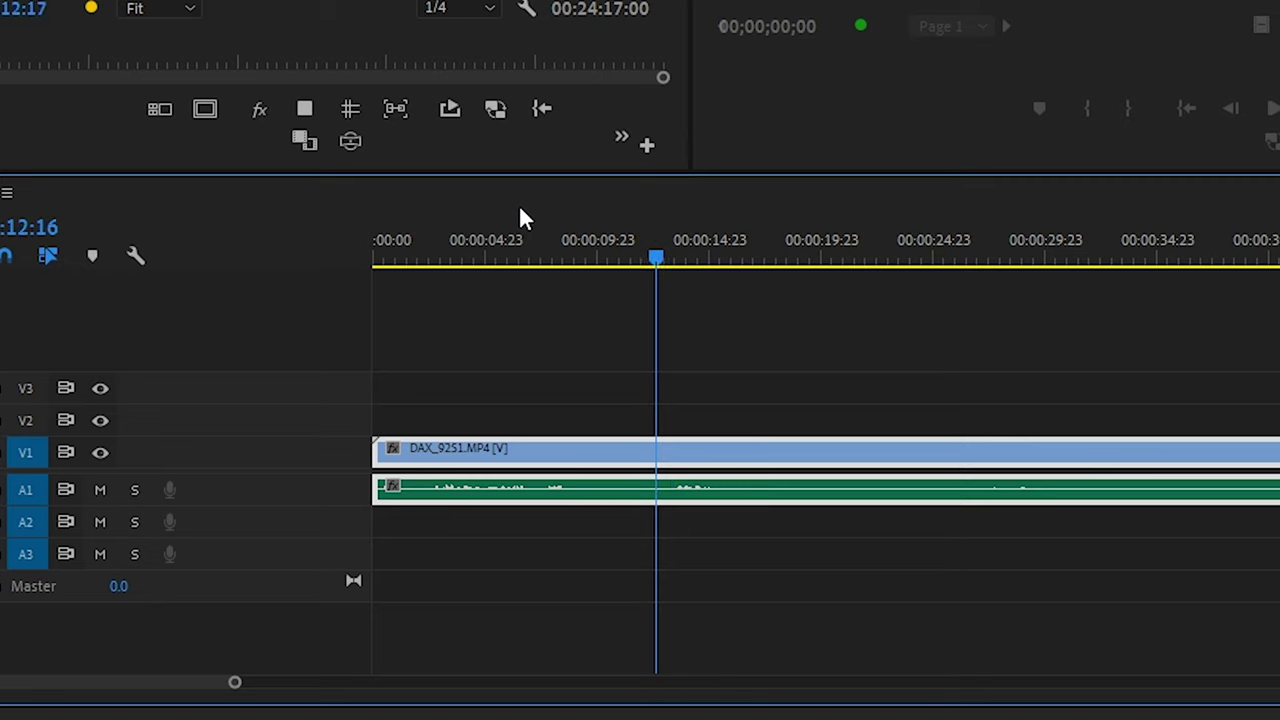
{"action": "key", "text": "l"}
{"action": "key", "text": "l"}
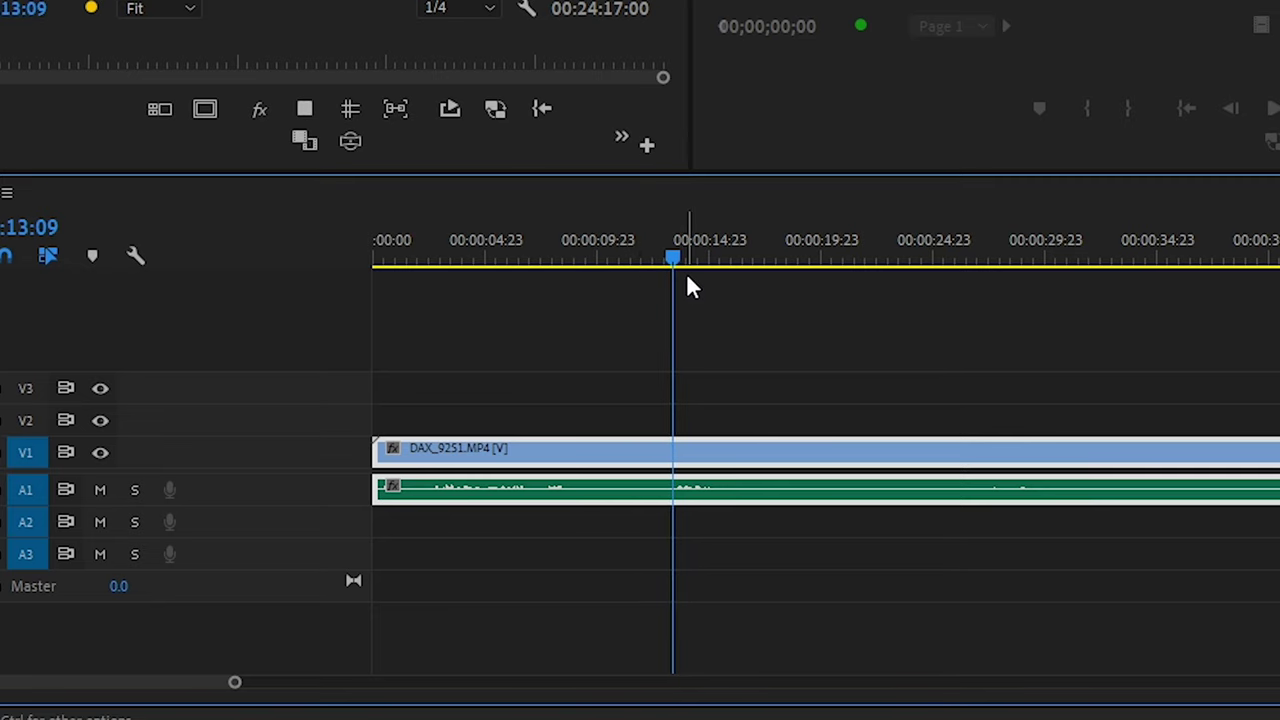
{"action": "key", "text": "minus"}
{"action": "key", "text": "equal"}
{"action": "key", "text": "k"}
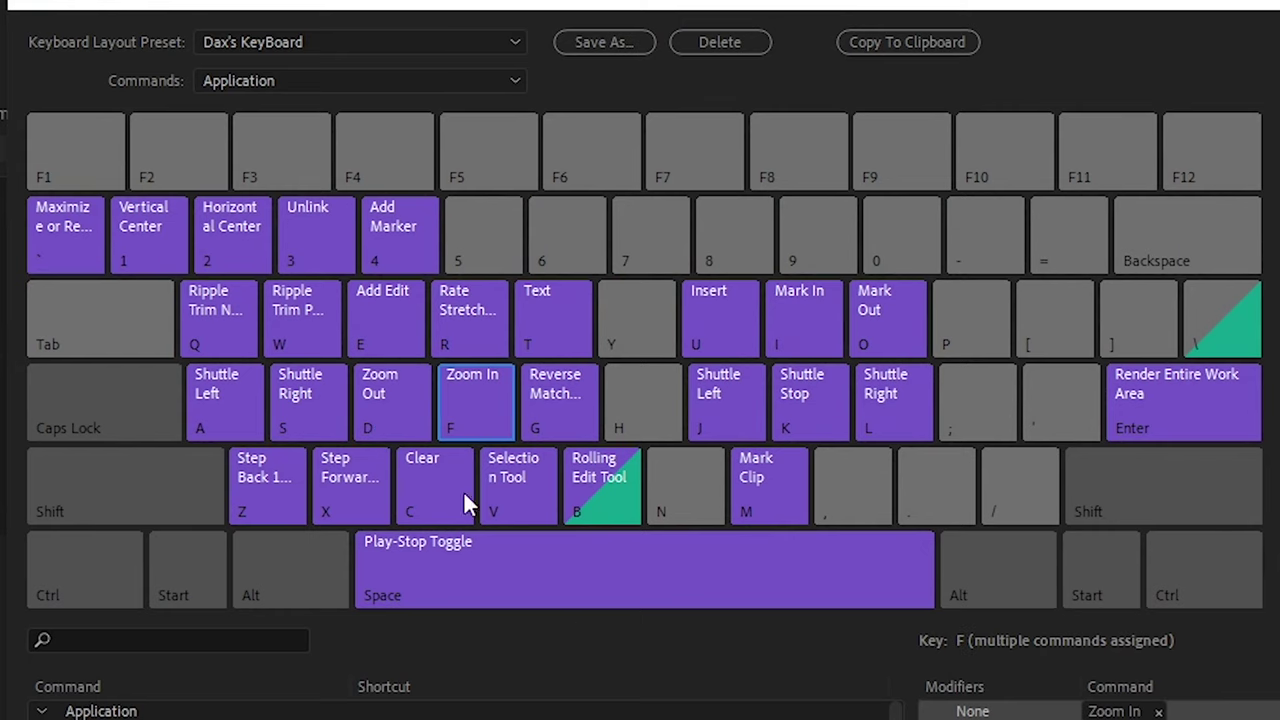
{"action": "left_click", "coordinate": [386, 421]}
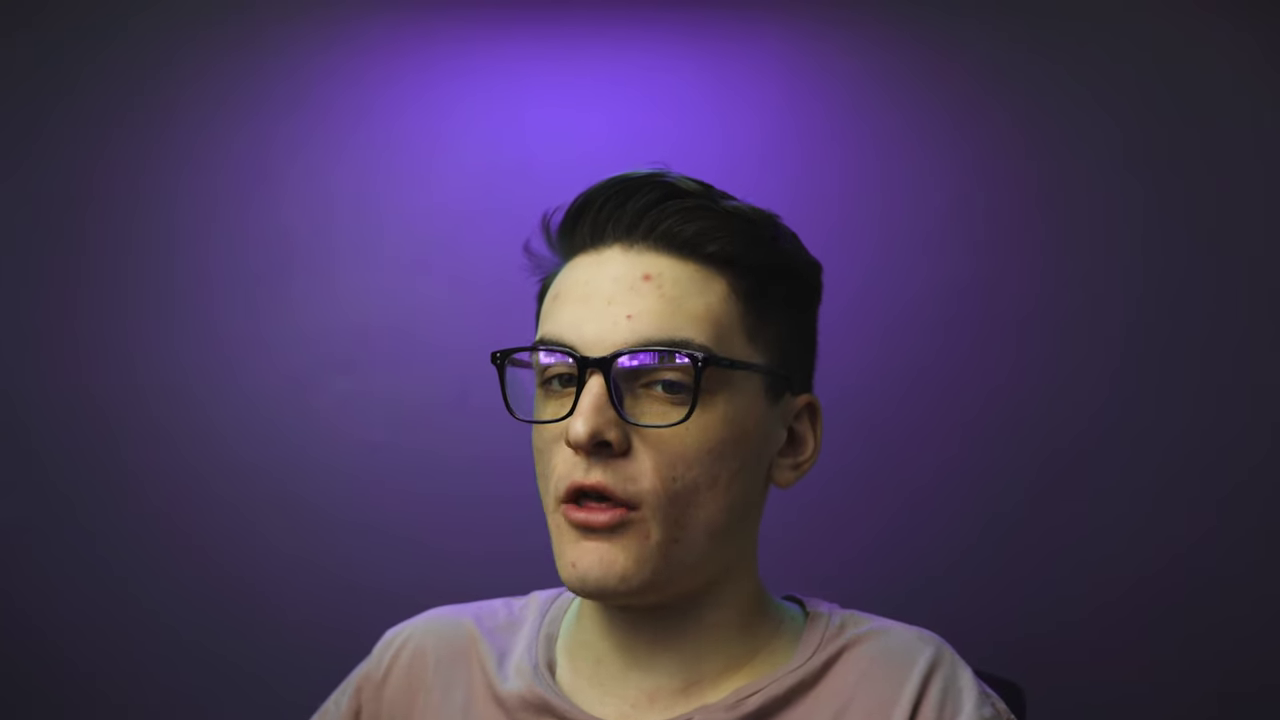
Play and zoom through the whole talking-head clip, and check the Clear shortcut assignment.
{"action": "left_click", "coordinate": [476, 238]}
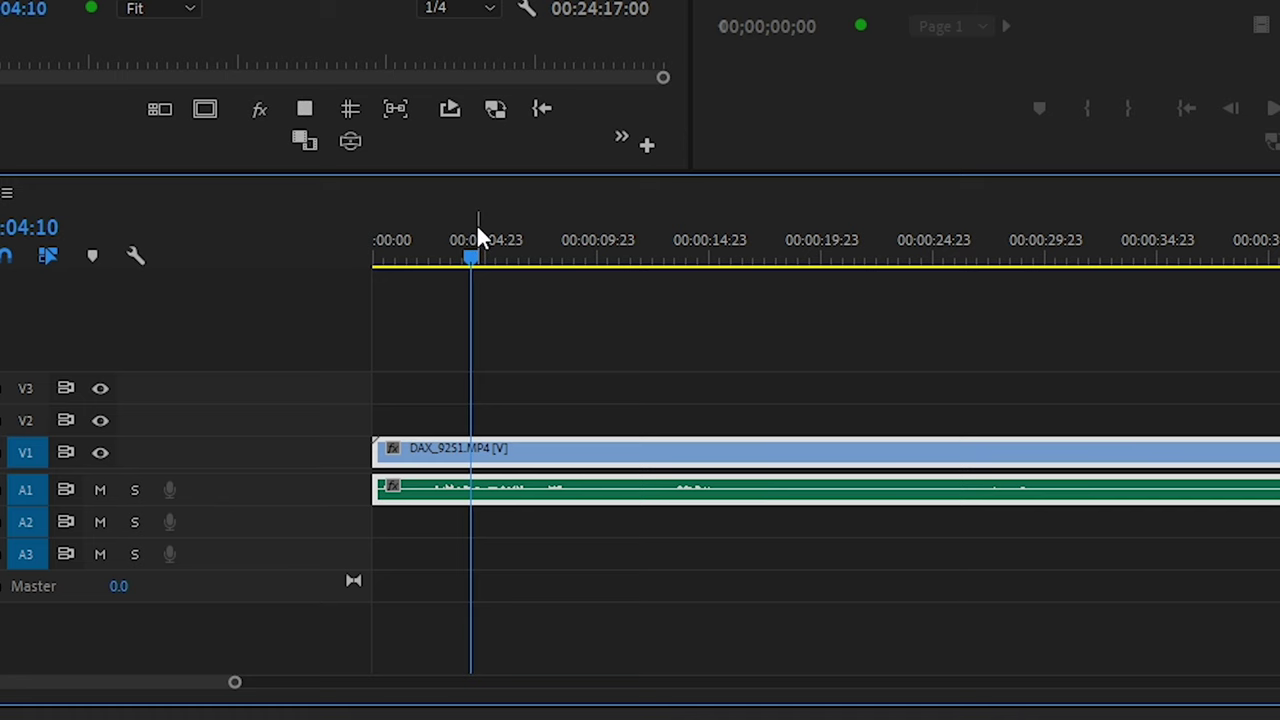
{"action": "key", "text": "space"}
{"action": "key", "text": "minus"}
{"action": "key", "text": "equal"}
{"action": "key", "text": "equal"}
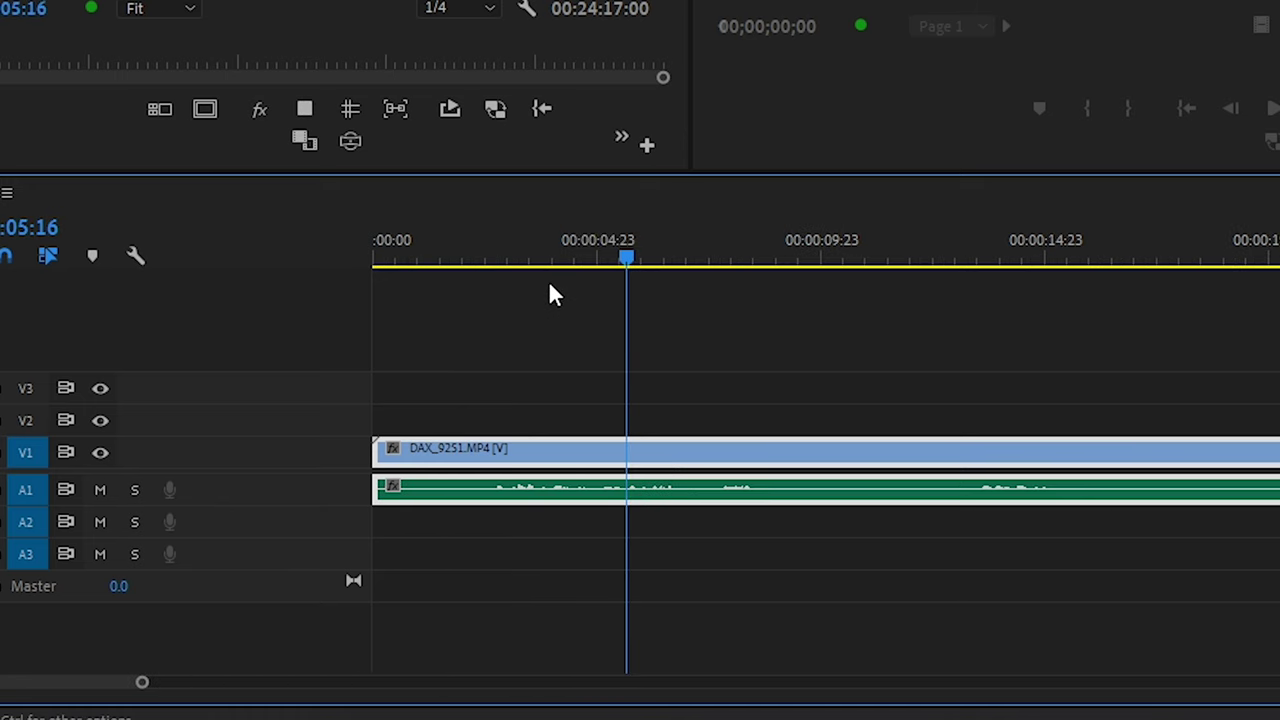
{"action": "key", "text": "space"}
{"action": "key", "text": "minus"}
{"action": "key", "text": "minus"}
{"action": "left_click", "coordinate": [813, 275]}
{"action": "key", "text": "backslash"}
{"action": "key", "text": "backslash"}
{"action": "key", "text": "backslash"}
{"action": "left_click_drag", "start_coordinate": [712, 268], "coordinate": [1234, 262]}
{"action": "key", "text": "backslash"}
{"action": "key", "text": "backslash"}
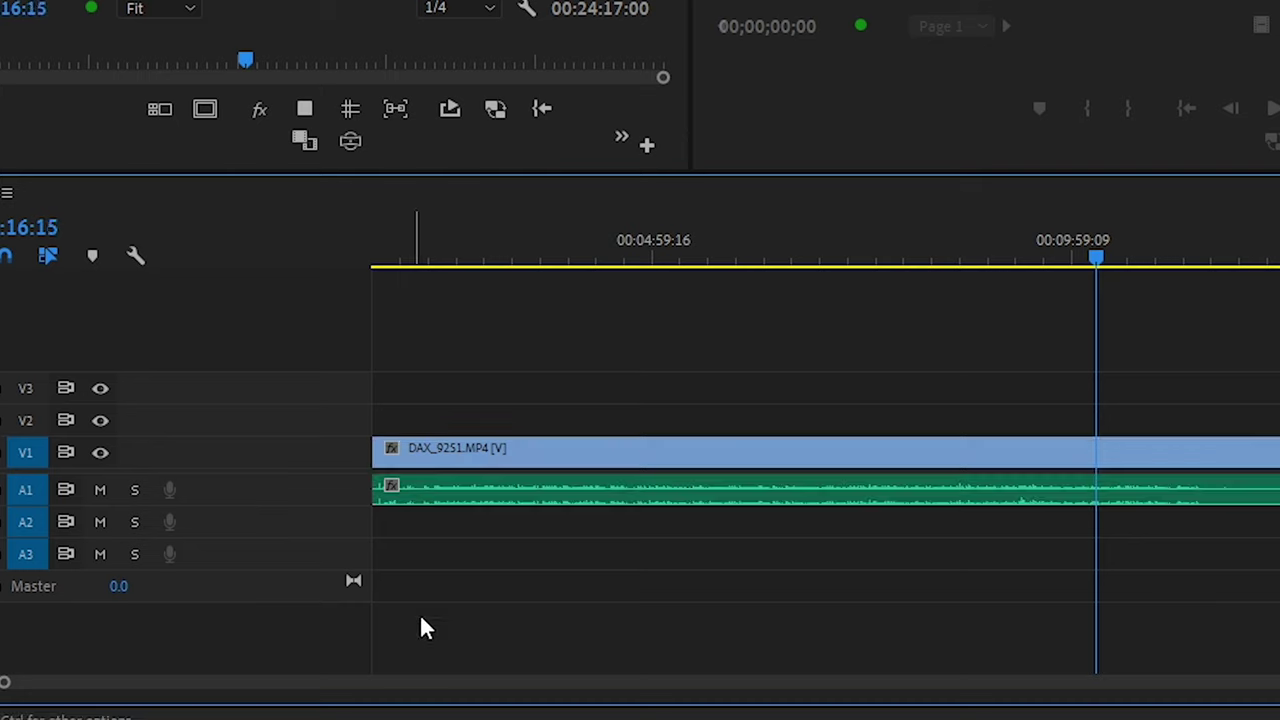
{"action": "key", "text": "backslash"}
{"action": "key", "text": "backslash"}
{"action": "key", "text": "space"}
{"action": "key", "text": "Home"}
{"action": "key", "text": "minus"}
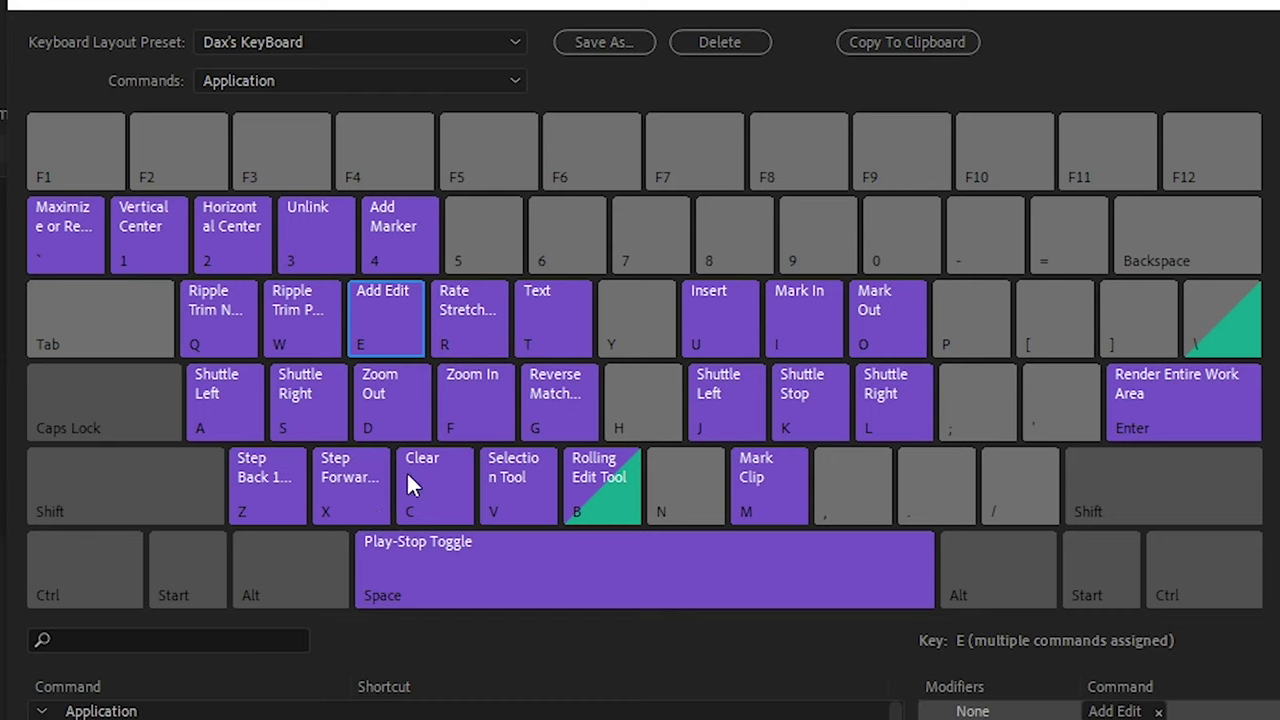
{"action": "left_click", "coordinate": [414, 484]}
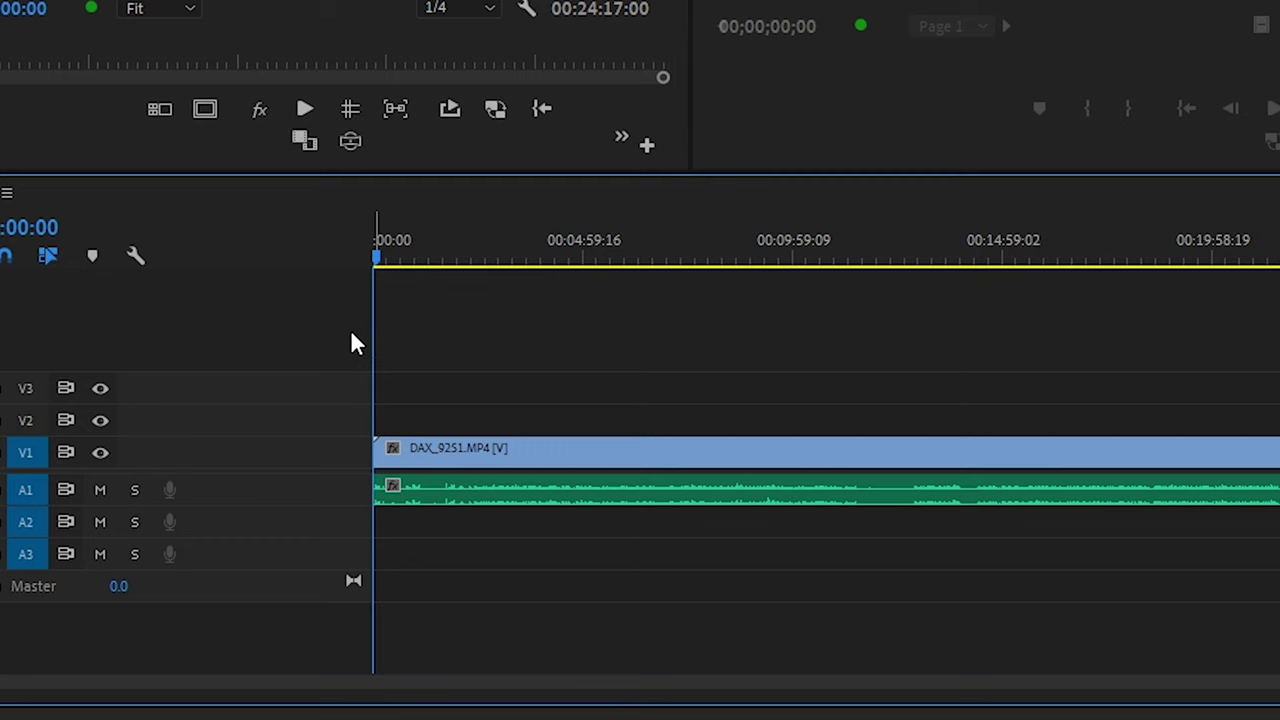
Split the talking-head clip around 41 seconds and delete the opening piece, leaving a gap.
{"action": "key", "text": "="}
{"action": "left_click", "coordinate": [517, 452]}
{"action": "left_click", "coordinate": [437, 255]}
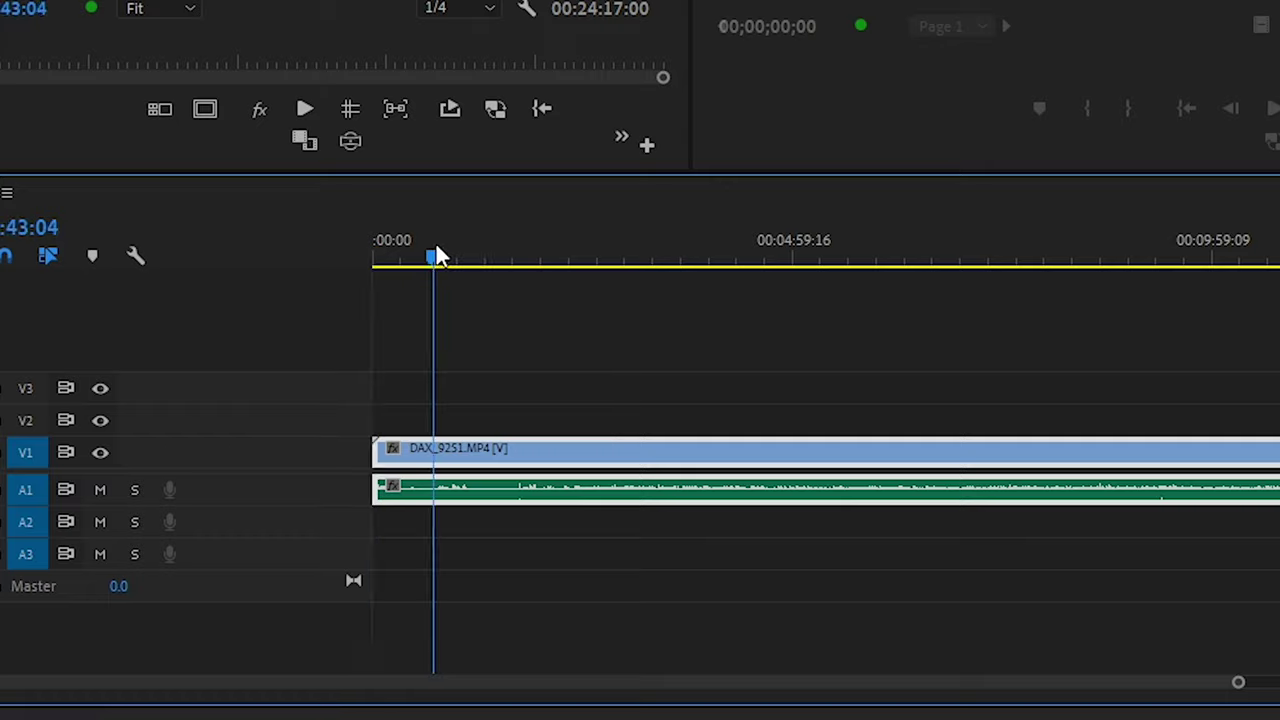
{"action": "key", "text": "="}
{"action": "key", "text": "ctrl+k"}
{"action": "left_click", "coordinate": [423, 446]}
{"action": "key", "text": "Delete"}
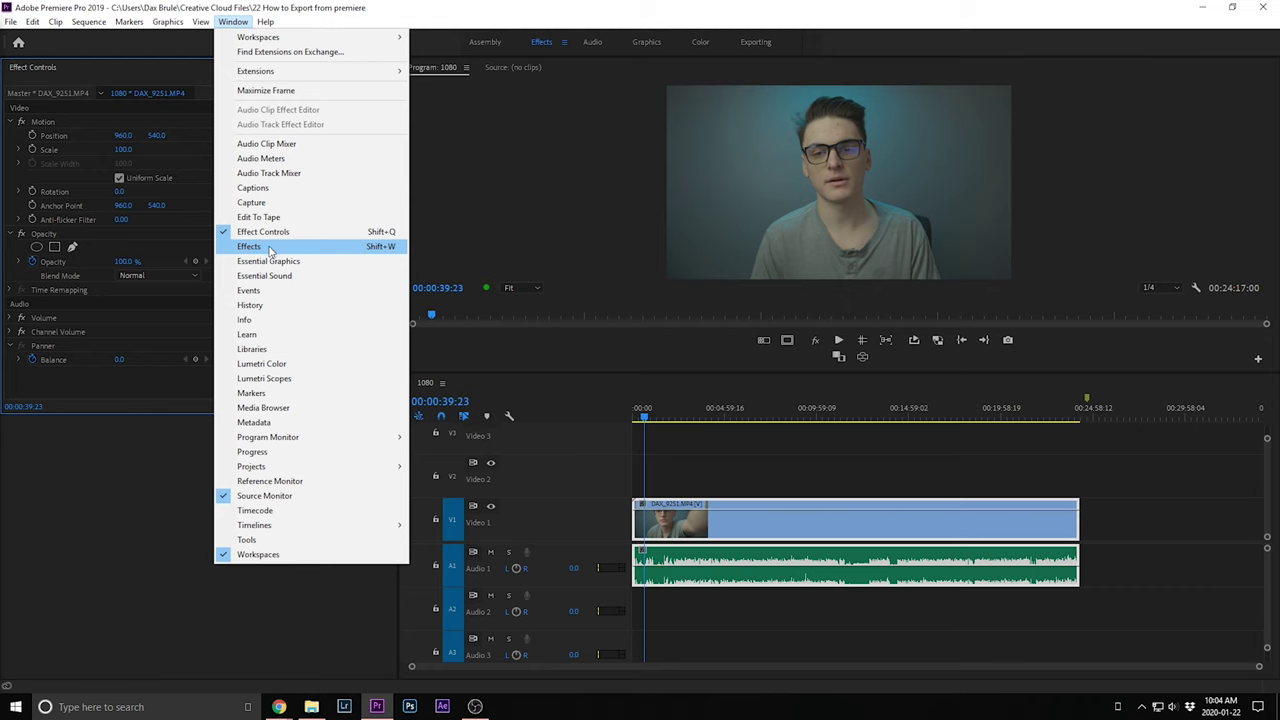
Open the Effects panel and search 'studi' to find Studio Grade under Dax's Presets.
{"action": "key", "text": "Escape"}
{"action": "key", "text": "shift+7"}
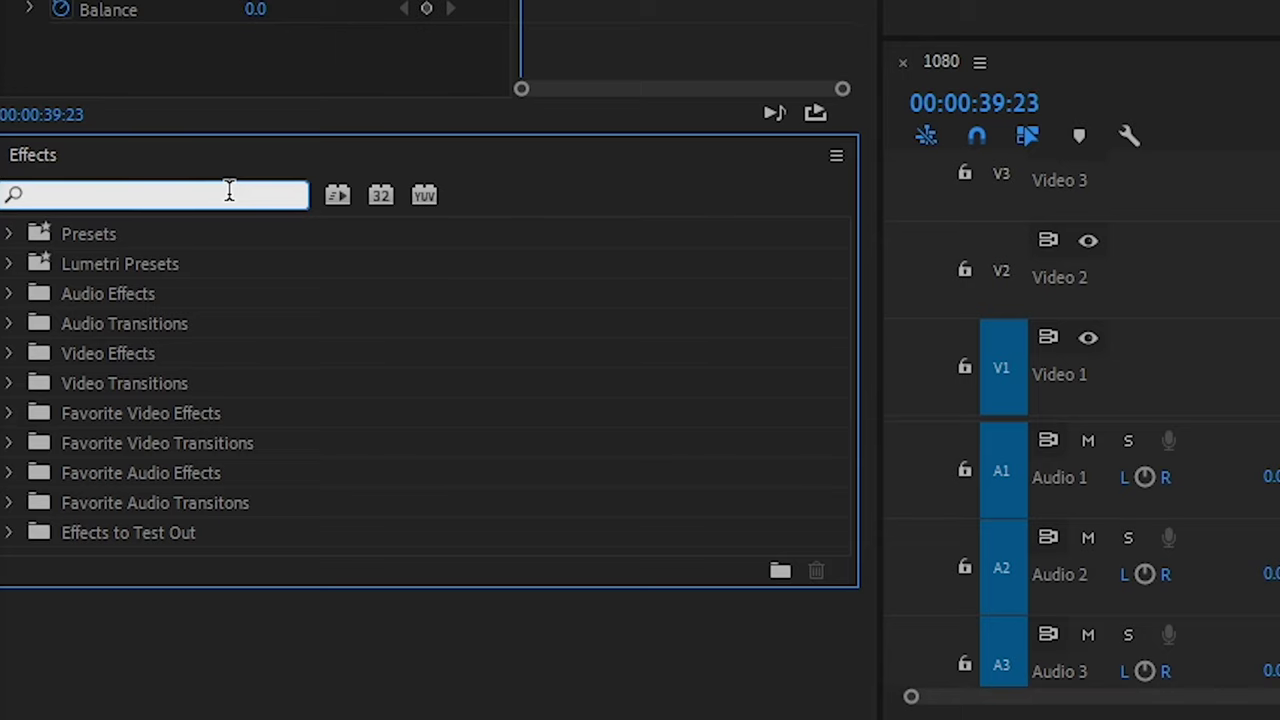
{"action": "type", "text": "studi"}
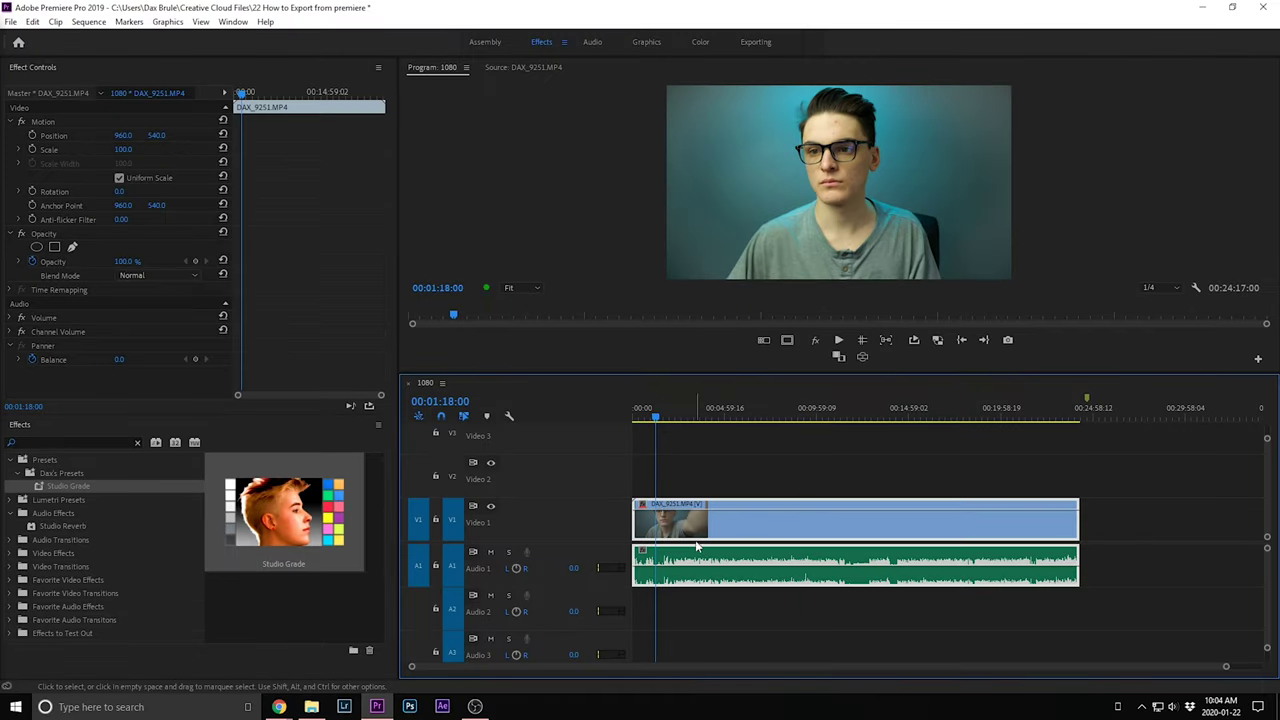
{"action": "key", "text": "ctrl+z"}
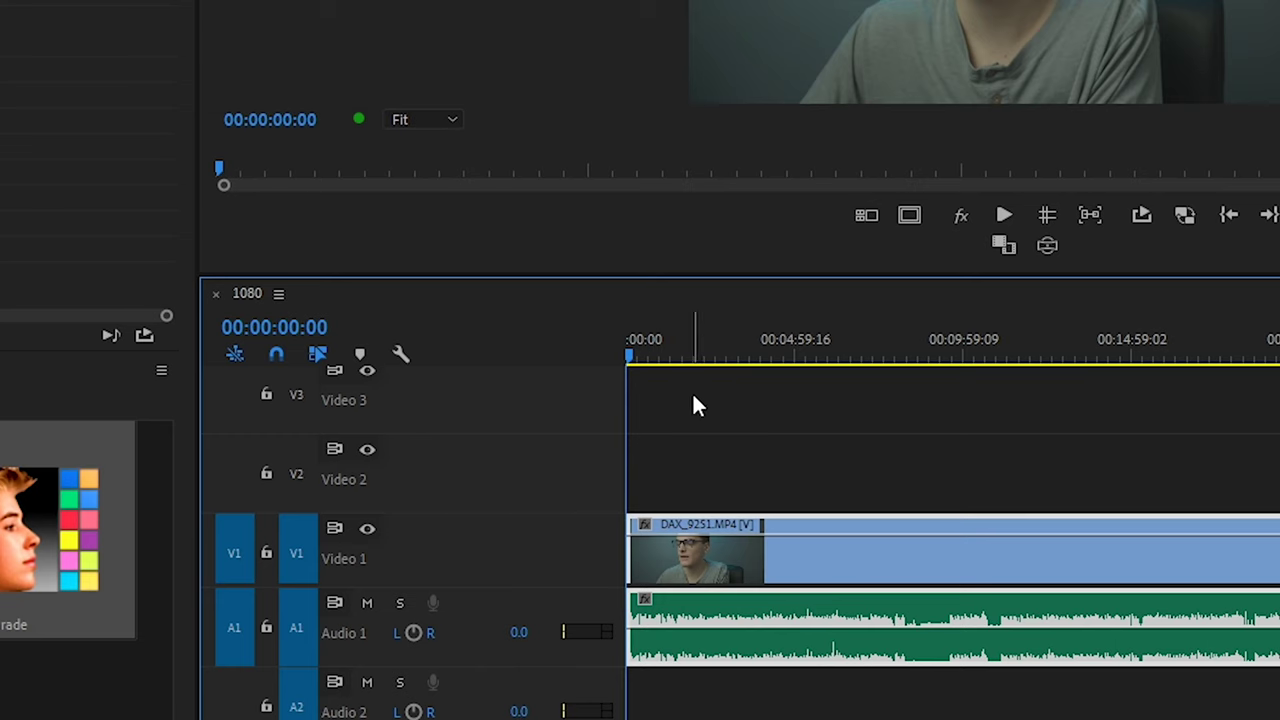
{"action": "left_click", "coordinate": [704, 411]}
{"action": "key", "text": "ctrl+k"}
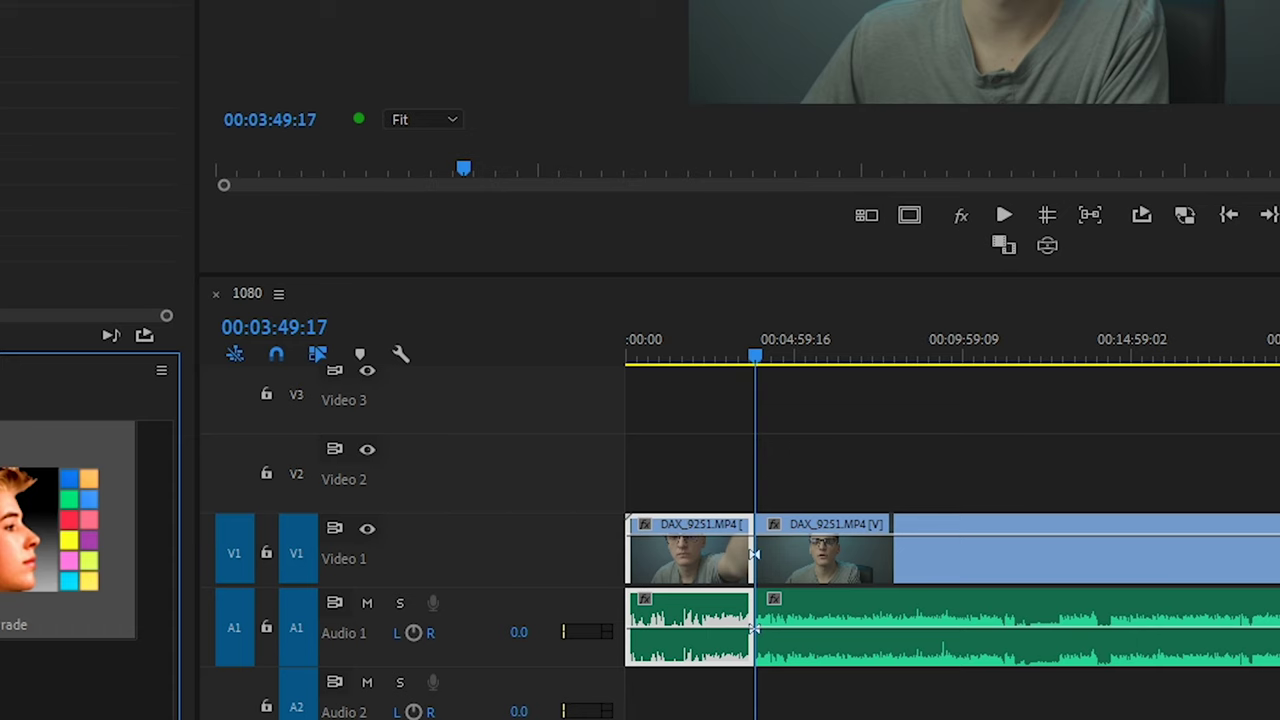
{"action": "left_click", "coordinate": [750, 345]}
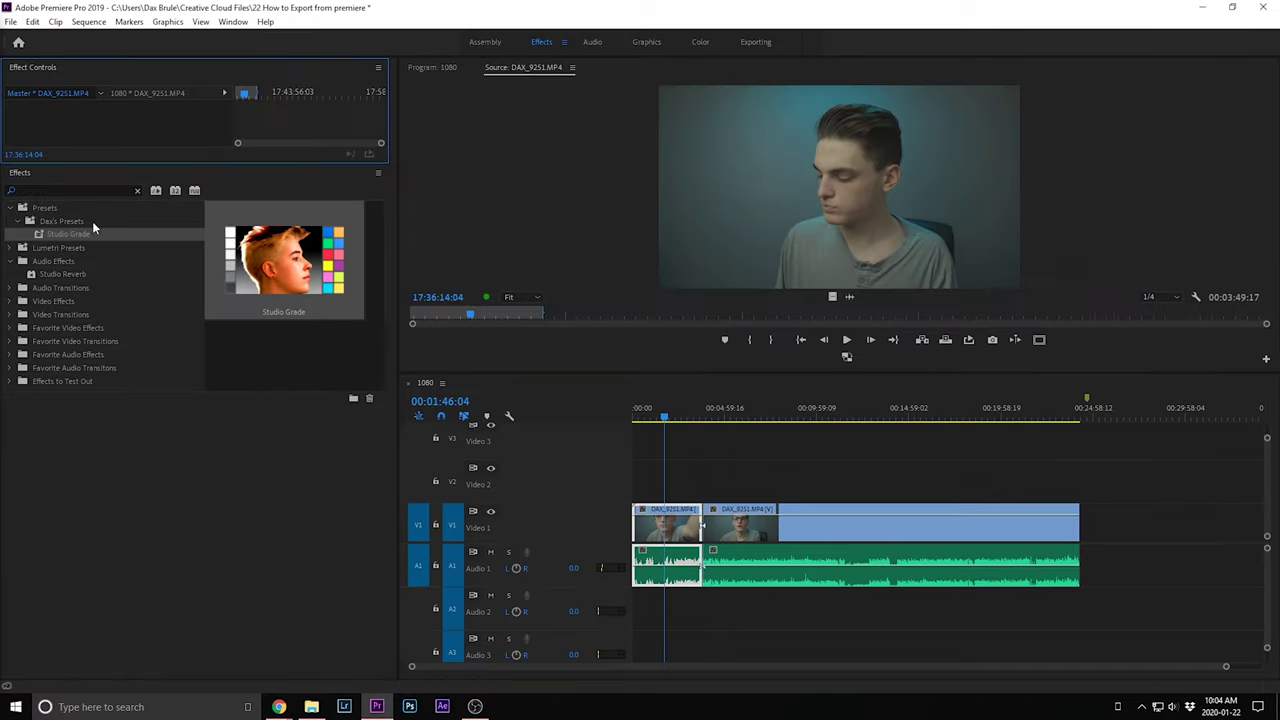
{"action": "left_click", "coordinate": [125, 170]}
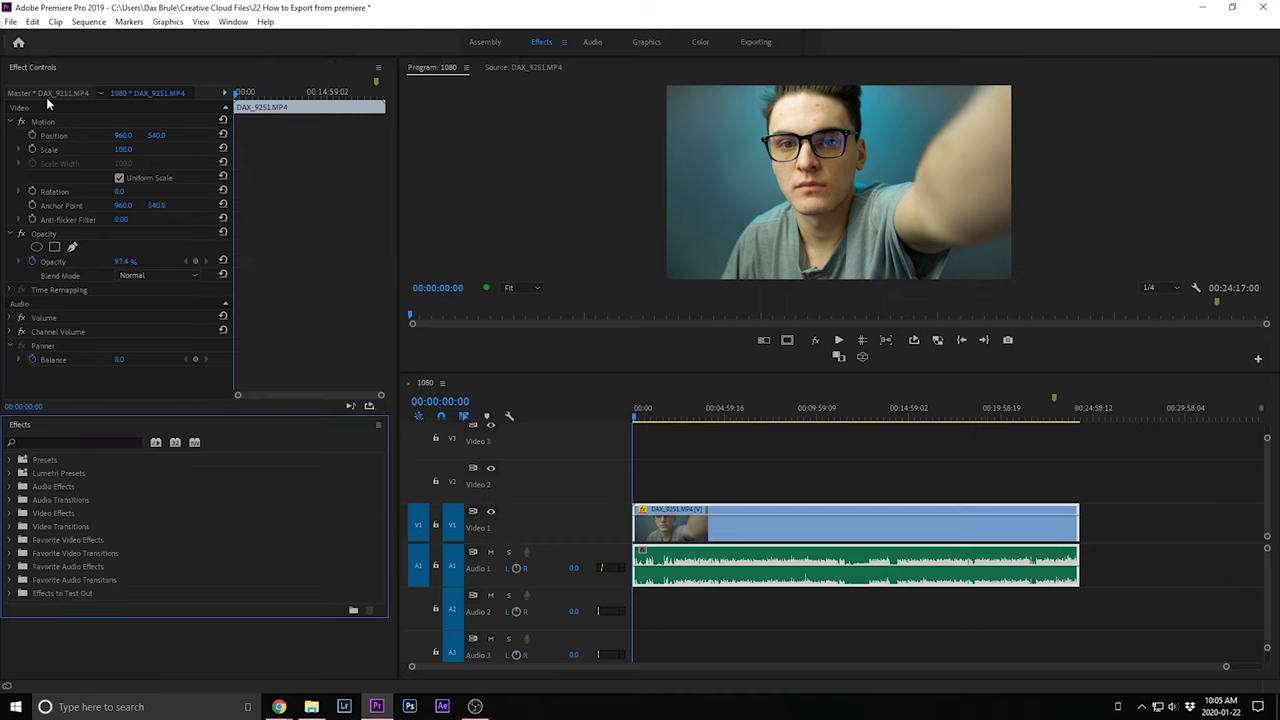
{"action": "left_click", "coordinate": [46, 93]}
Search 'fast' for the Fast Color Corrector, then review the master clip's colour correction effects.
{"action": "left_click", "coordinate": [51, 301]}
{"action": "type", "text": "fast"}
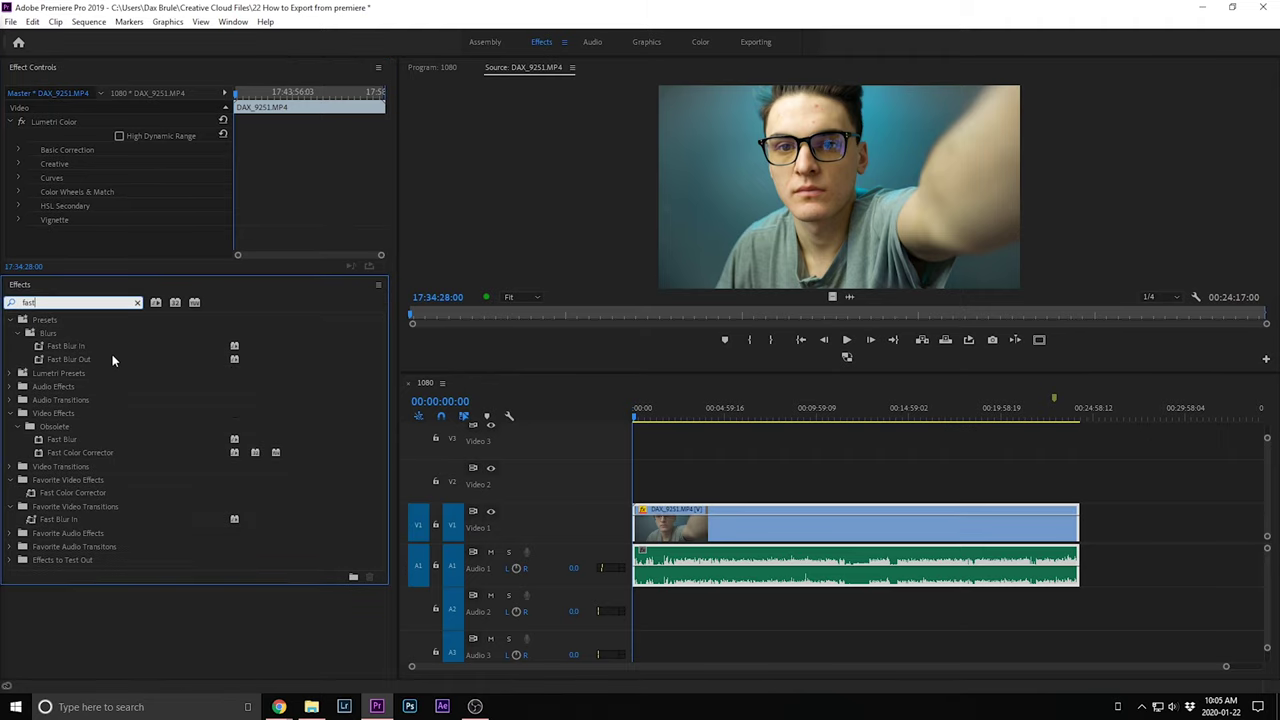
{"action": "left_click", "coordinate": [81, 448]}
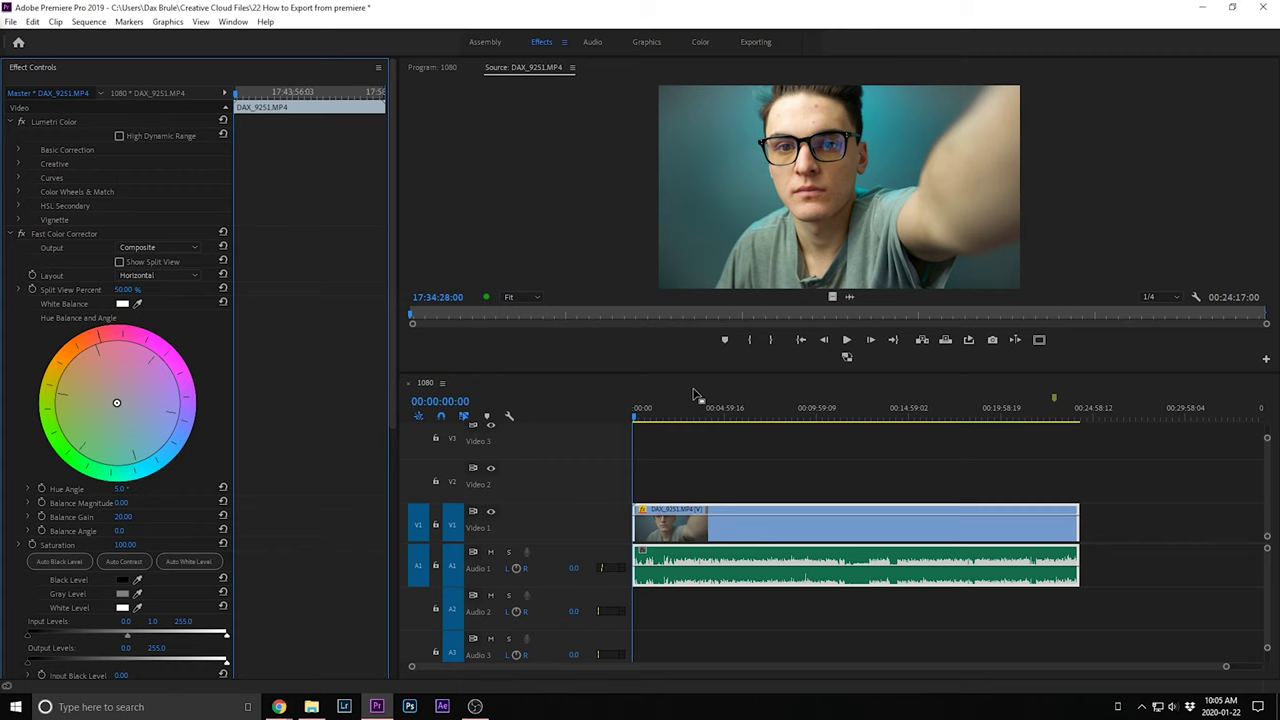
{"action": "left_click", "coordinate": [51, 92]}
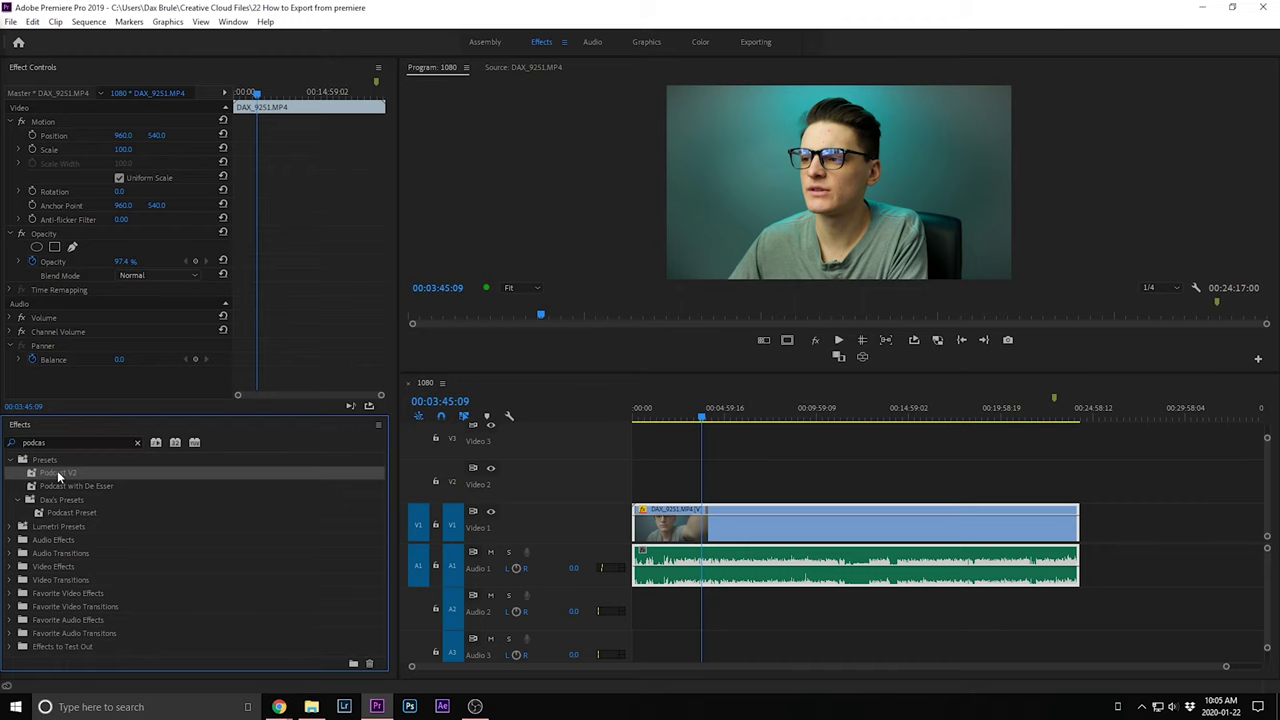
Apply Podcast V2 to the talking-head clip and review its FFT Filter, equalizer and dynamics settings.
{"action": "left_click_drag", "start_coordinate": [58, 472], "coordinate": [81, 355]}
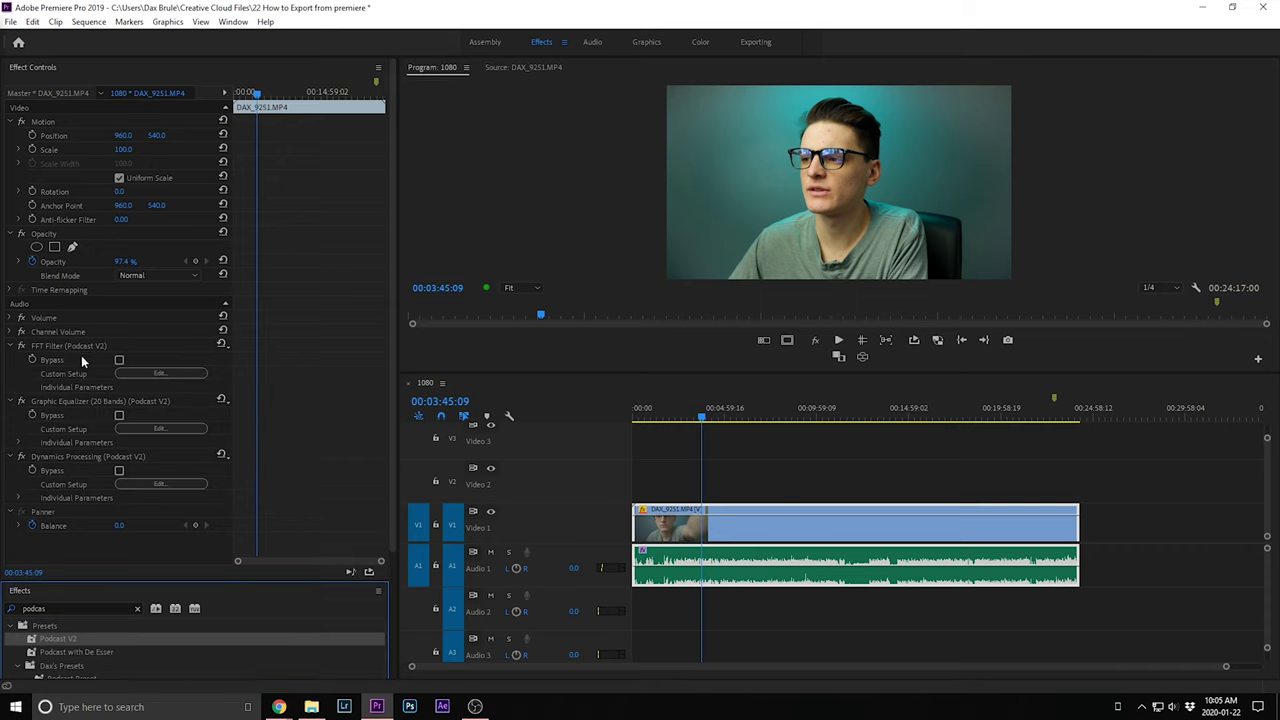
{"action": "left_click", "coordinate": [107, 342]}
{"action": "left_click", "coordinate": [156, 374]}
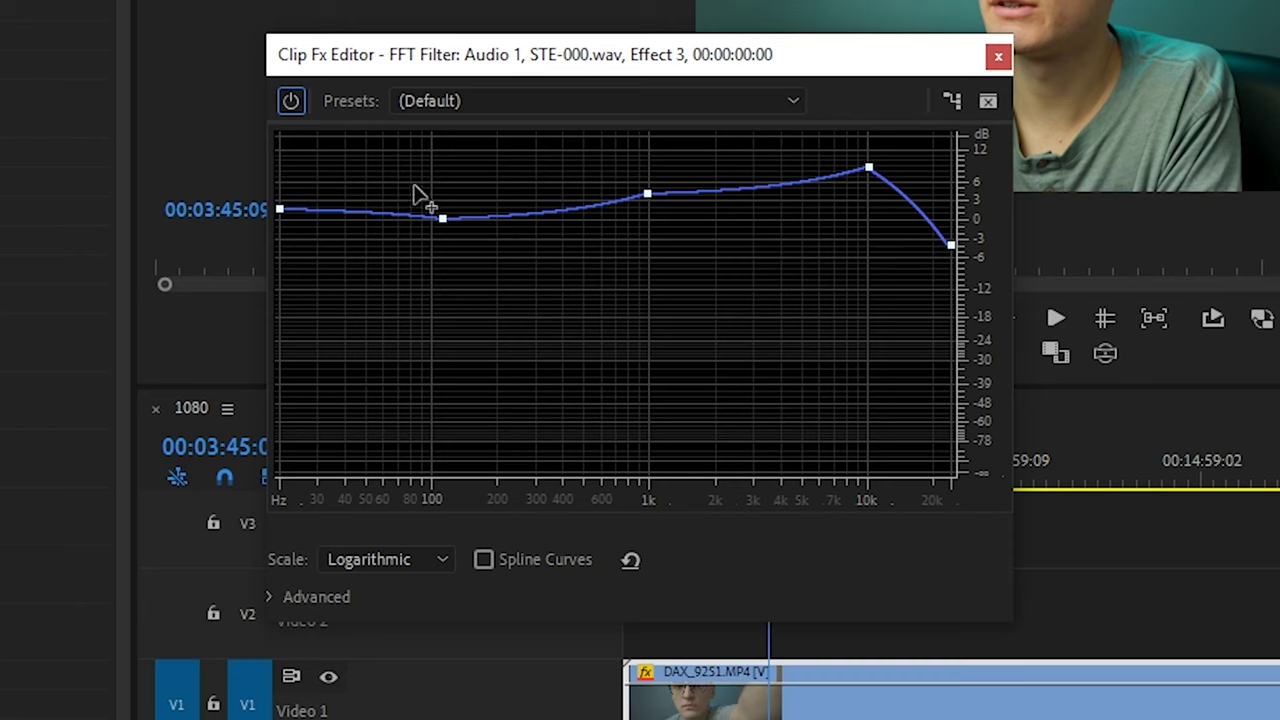
{"action": "left_click", "coordinate": [1002, 62]}
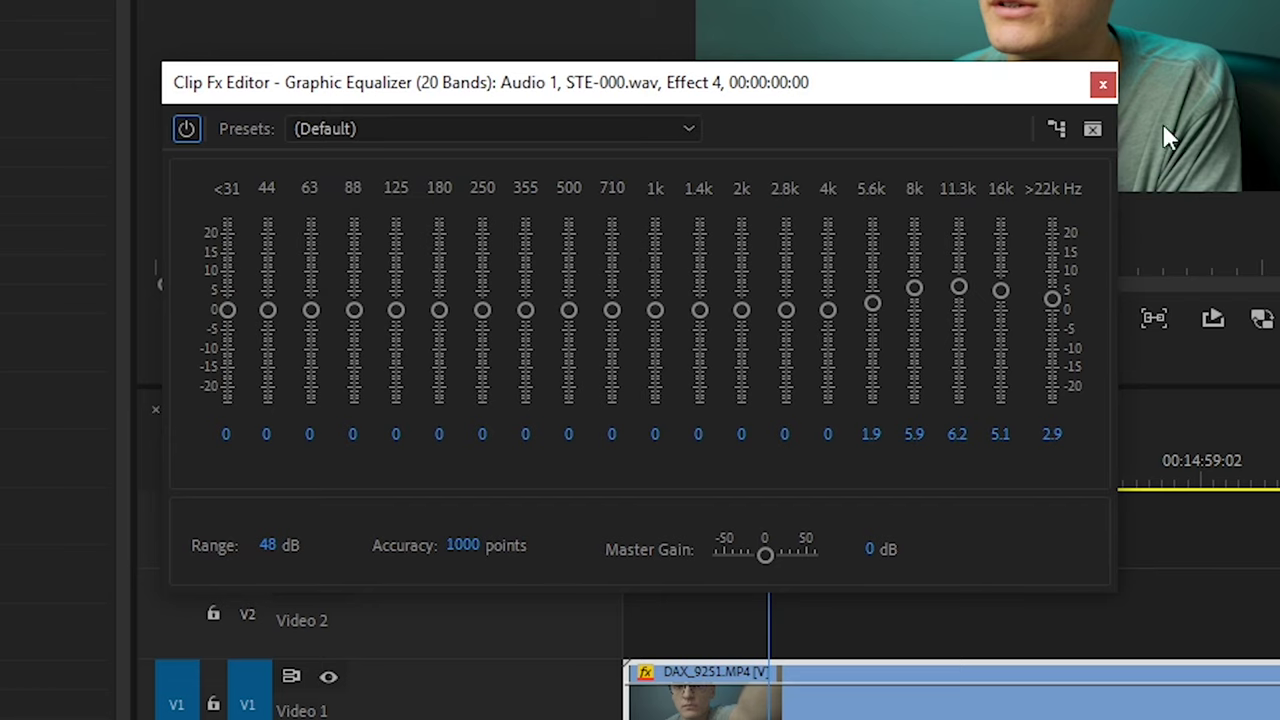
{"action": "left_click", "coordinate": [1102, 85]}
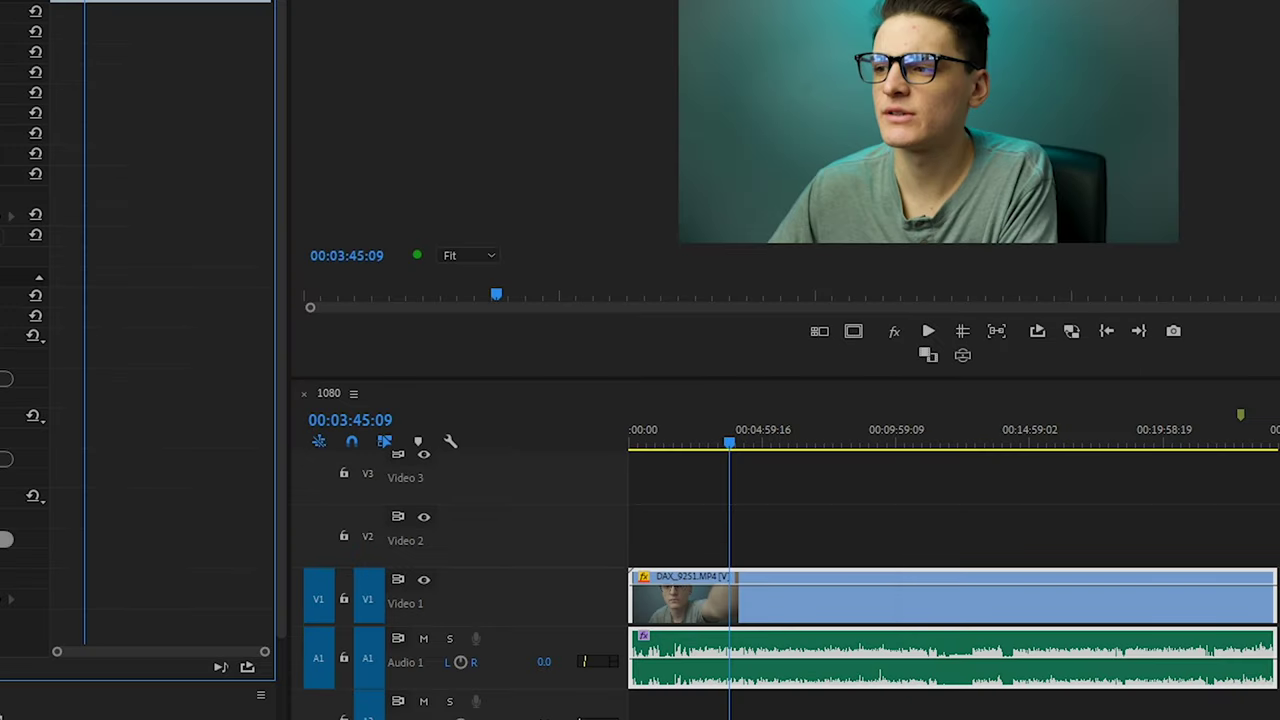
{"action": "left_click", "coordinate": [872, 45]}
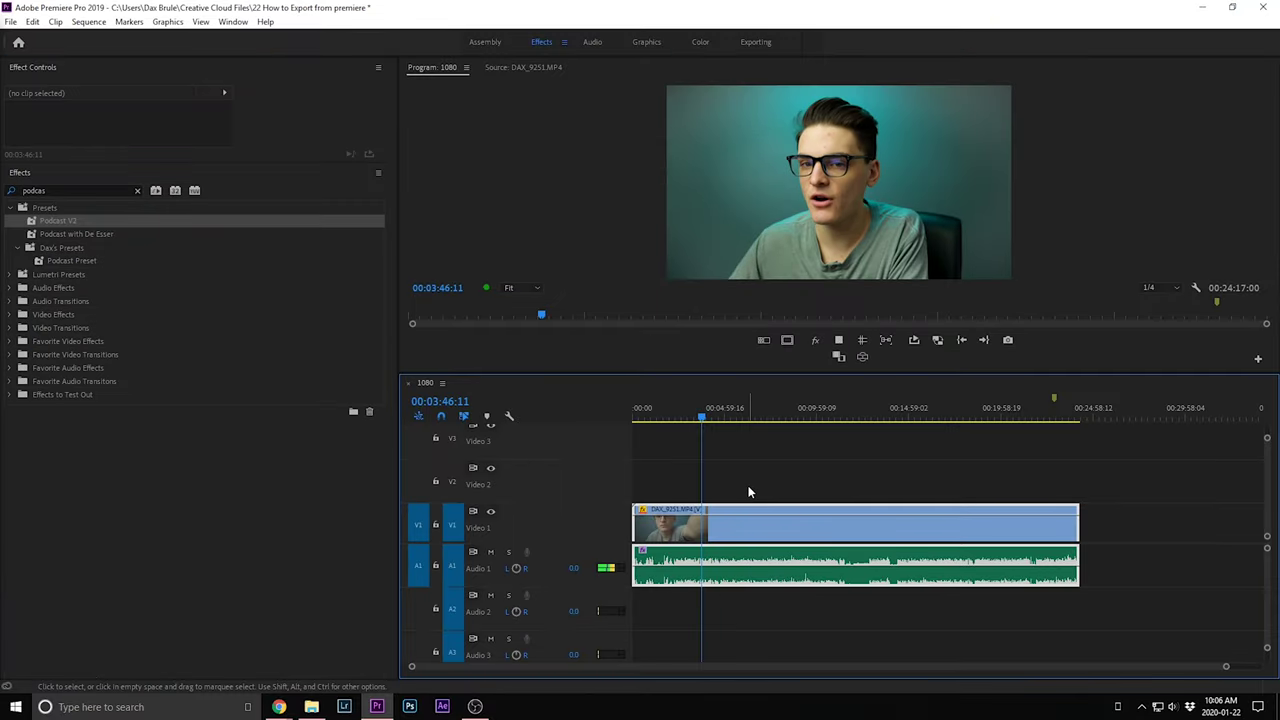
Normalize all peaks of the talking-head audio to -3 dB via Audio Gain.
{"action": "left_click", "coordinate": [750, 523]}
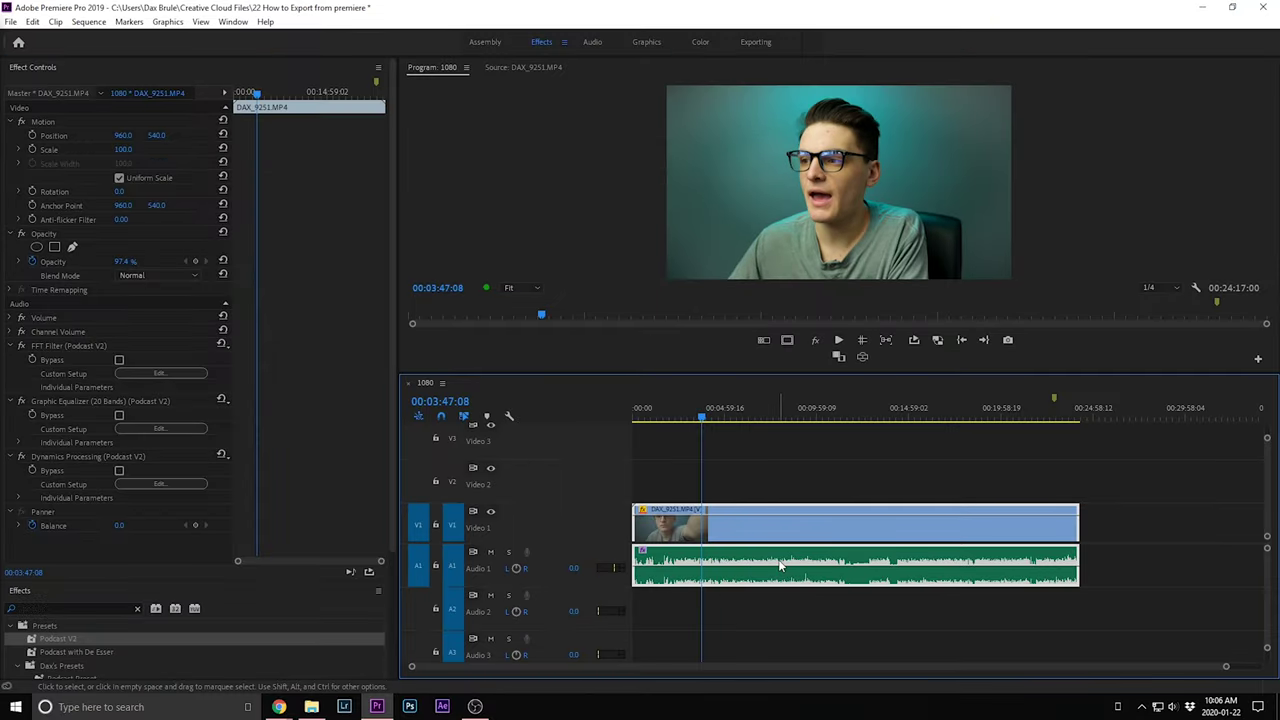
{"action": "key", "text": "g"}
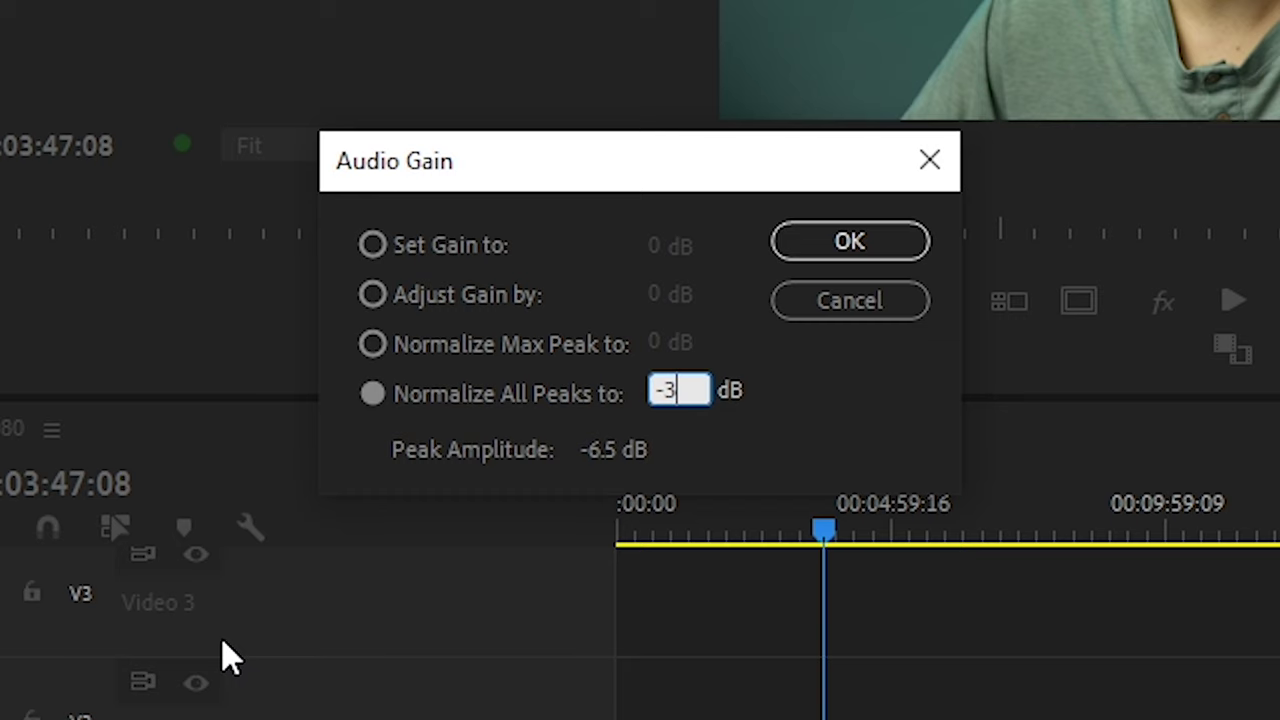
{"action": "left_click", "coordinate": [823, 243]}
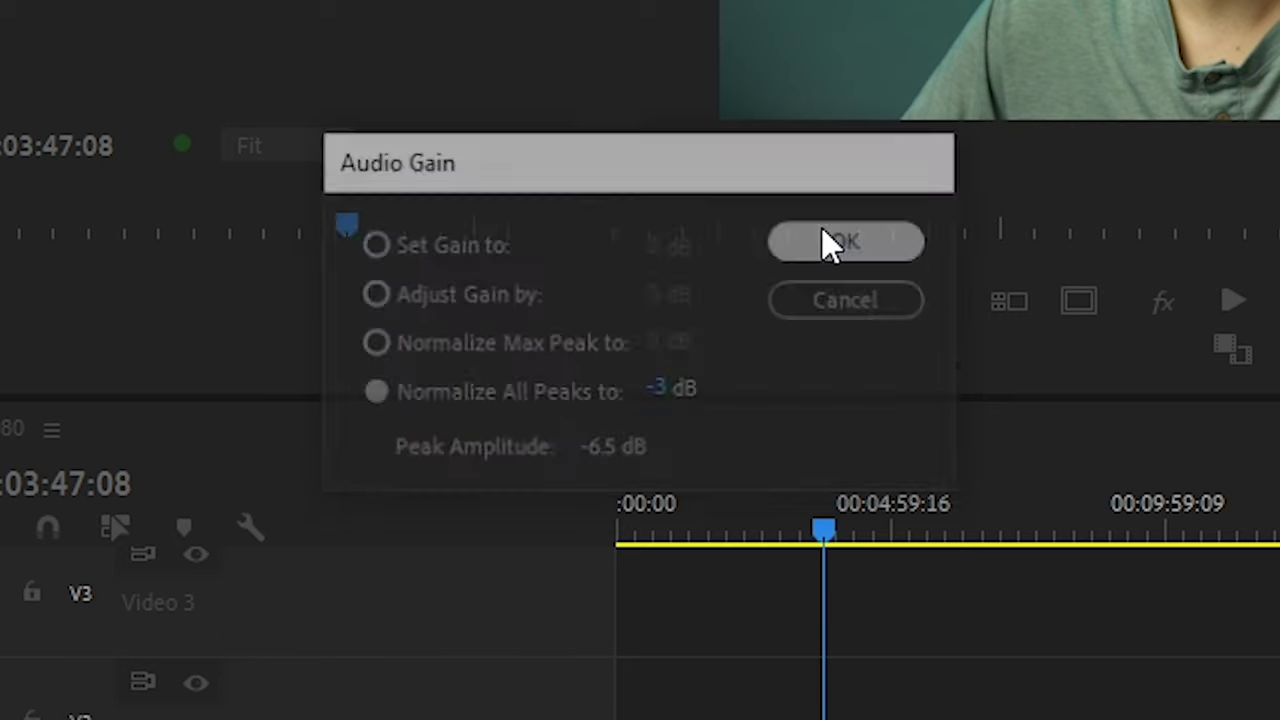
{"action": "left_click", "coordinate": [690, 547]}
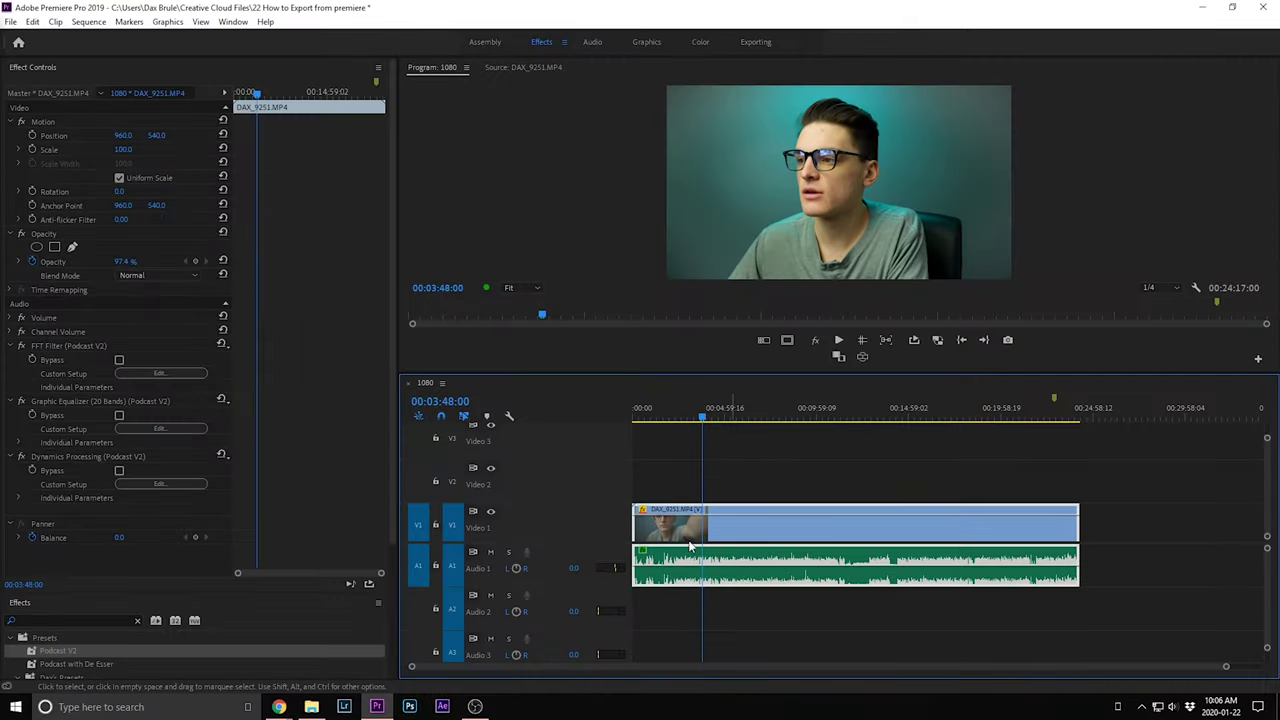
{"action": "left_click", "coordinate": [849, 661]}
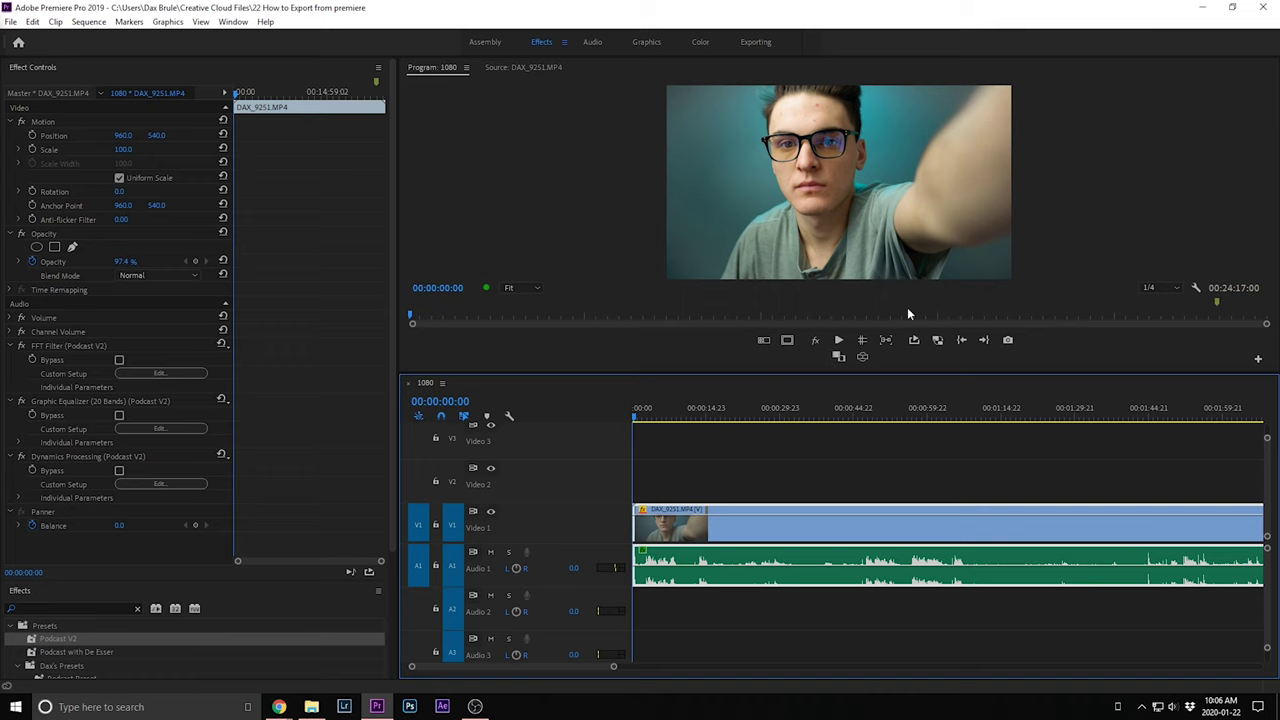
Ripple trim away the footage before the playhead at 00:00:47:08.
{"action": "left_click", "coordinate": [727, 407]}
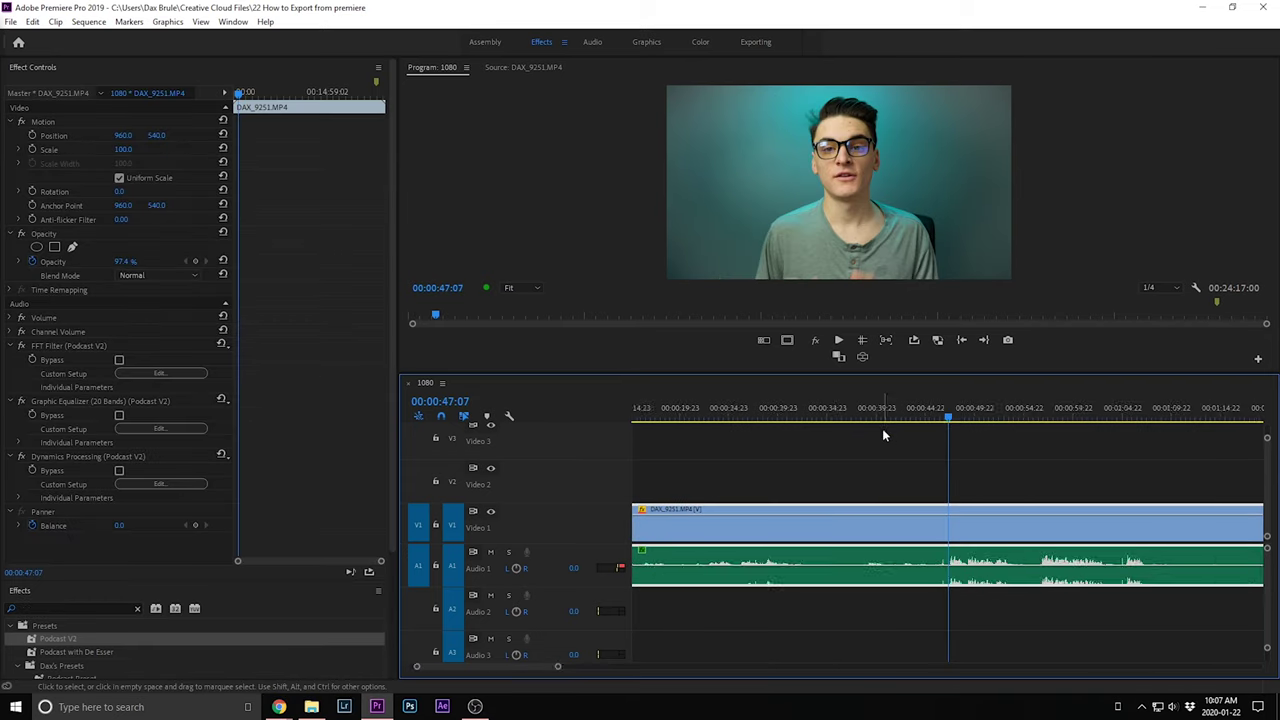
{"action": "key", "text": "="}
{"action": "key", "text": "="}
{"action": "key", "text": "="}
{"action": "key", "text": "="}
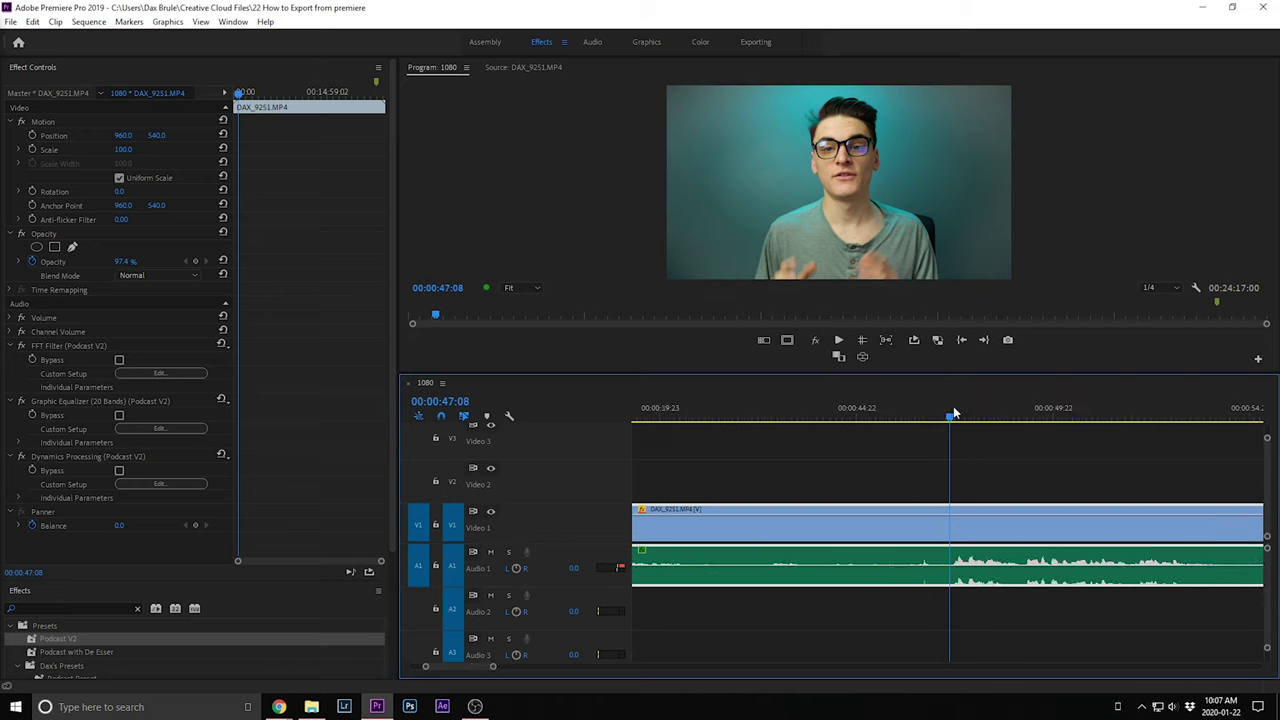
{"action": "key", "text": "Home"}
{"action": "key", "text": "minus"}
{"action": "key", "text": "minus"}
{"action": "key", "text": "minus"}
{"action": "key", "text": "minus"}
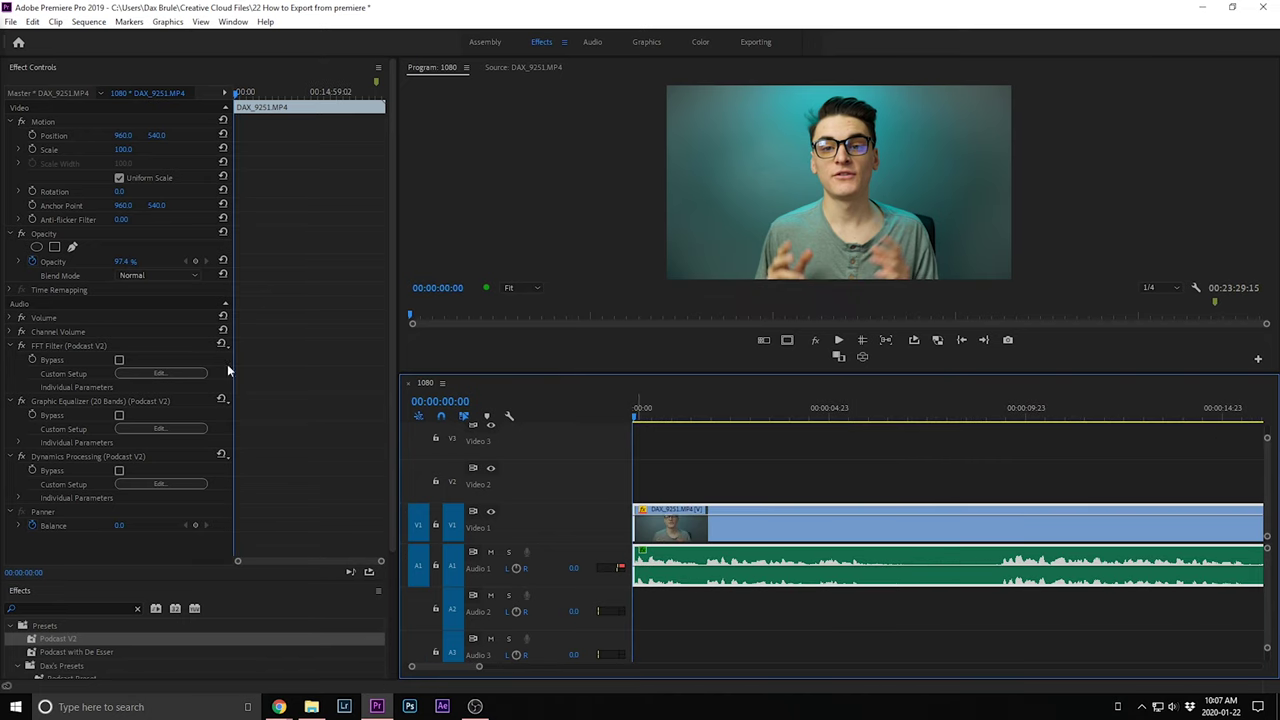
Play from the start and split the clip about a second and a half in.
{"action": "key", "text": "space"}
{"action": "key", "text": "="}
{"action": "key", "text": "="}
{"action": "key", "text": "="}
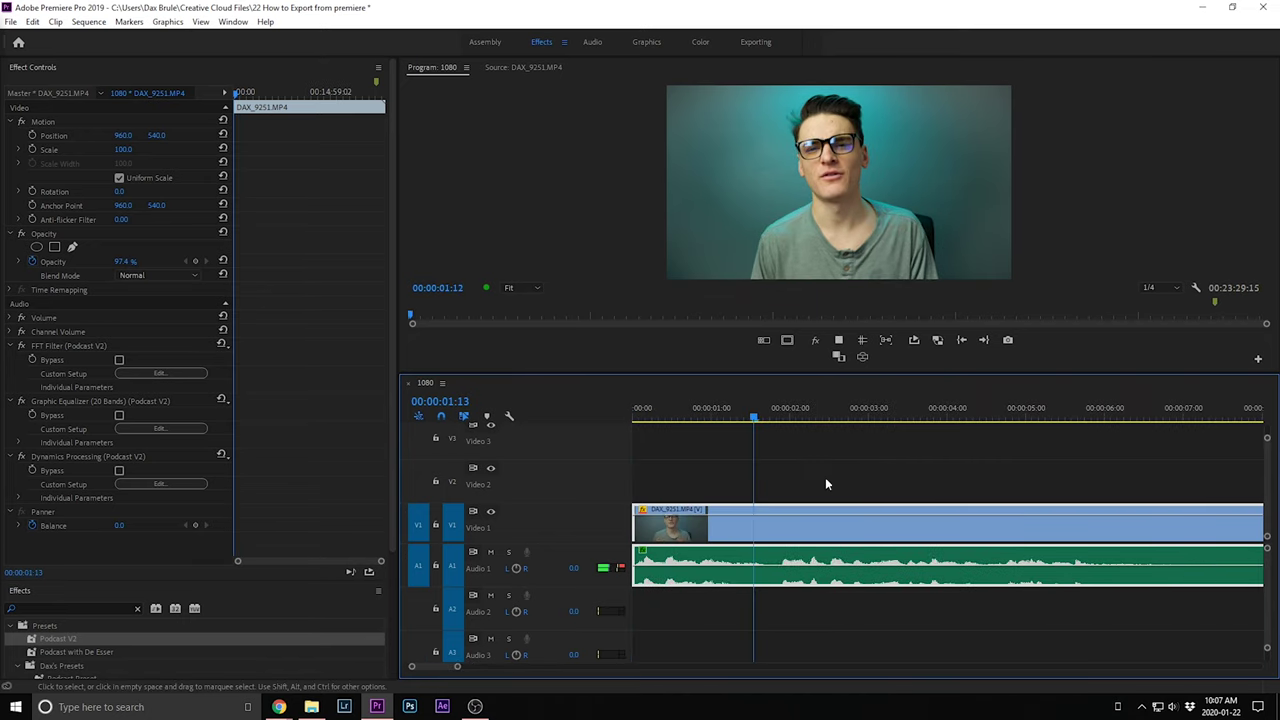
{"action": "left_click", "coordinate": [894, 418]}
{"action": "key", "text": "ctrl+k"}
{"action": "left_click", "coordinate": [915, 419]}
{"action": "left_click_drag", "start_coordinate": [930, 421], "coordinate": [826, 433]}
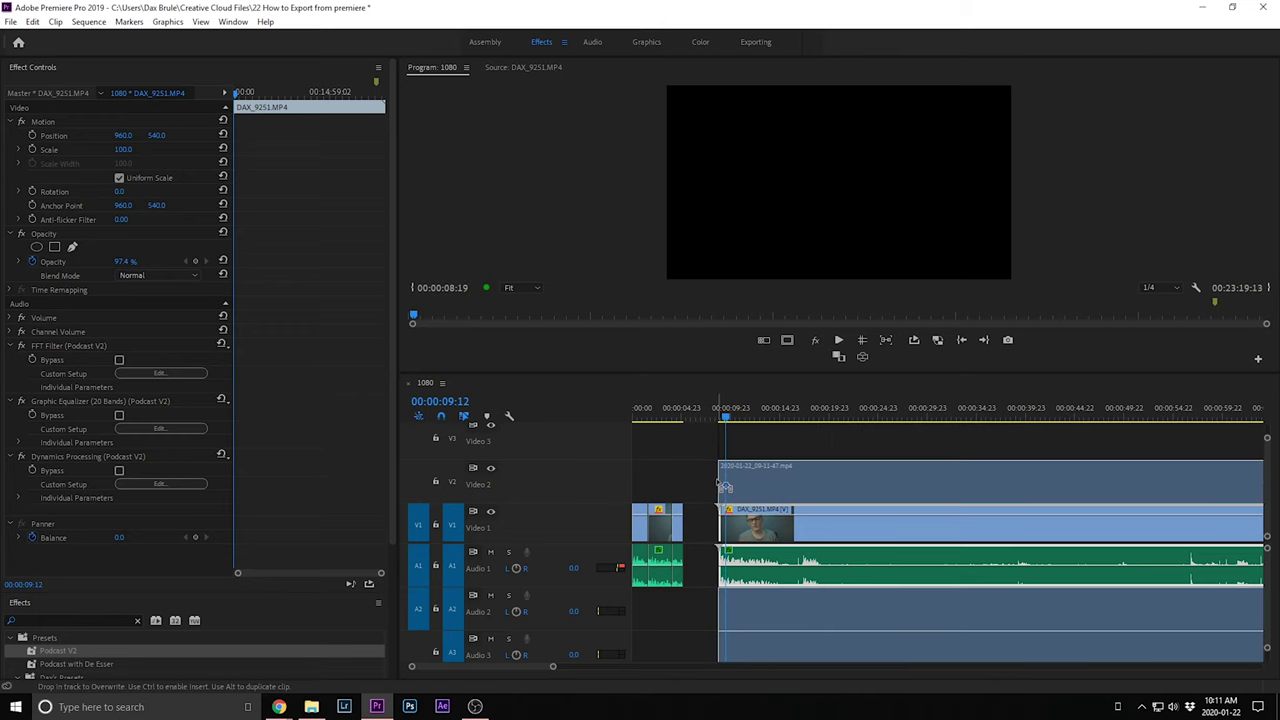
Place 2020-01-22_09-11-47.mp4 on V2, delete its audio, and reposition the playhead later in the sequence.
{"action": "left_click_drag", "start_coordinate": [725, 487], "coordinate": [728, 488]}
{"action": "key", "text": "minus"}
{"action": "key", "text": "minus"}
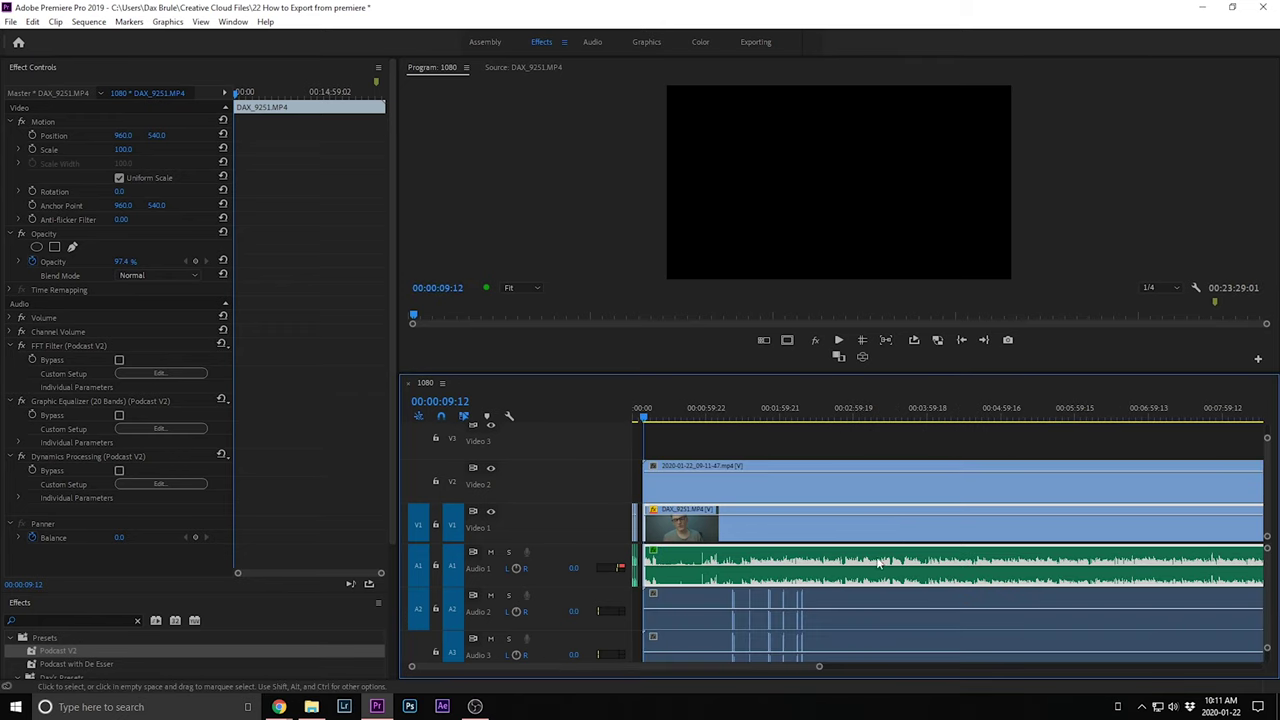
{"action": "key", "text": "minus"}
{"action": "left_click", "coordinate": [807, 495]}
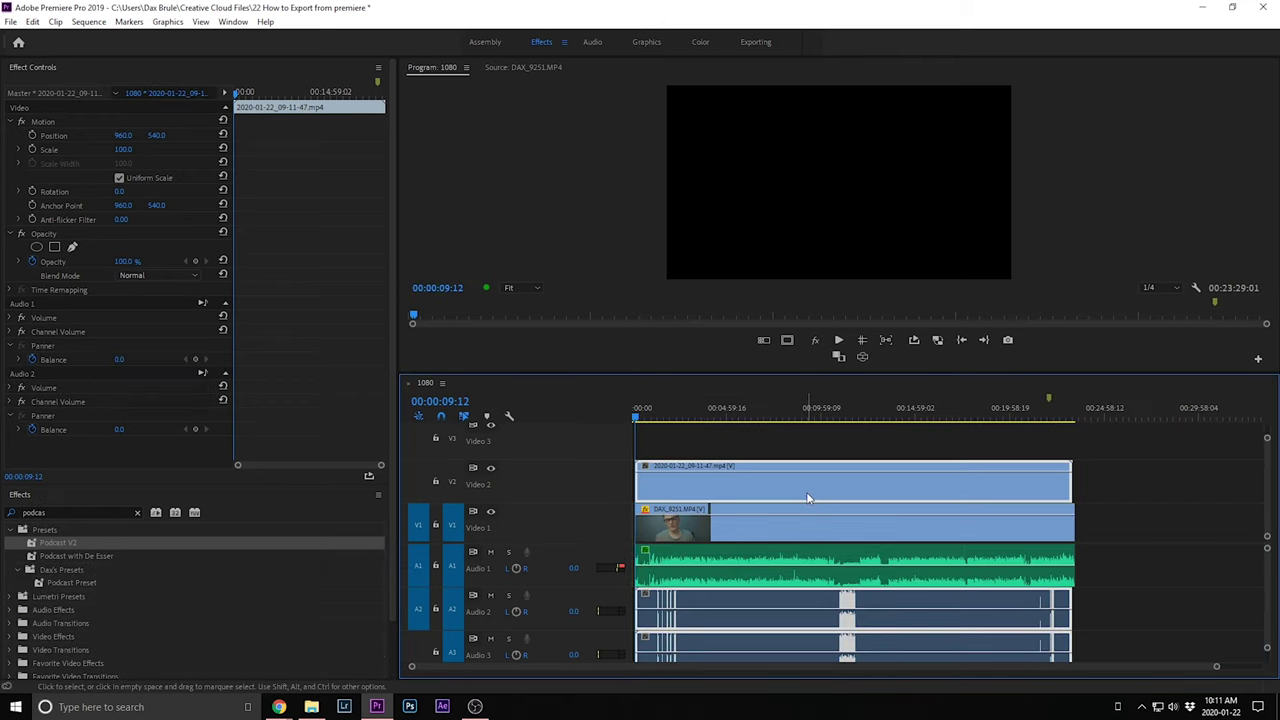
{"action": "left_click", "coordinate": [787, 622], "text": "alt"}
{"action": "key", "text": "Delete"}
{"action": "key", "text": "equal"}
{"action": "key", "text": "equal"}
{"action": "key", "text": "equal"}
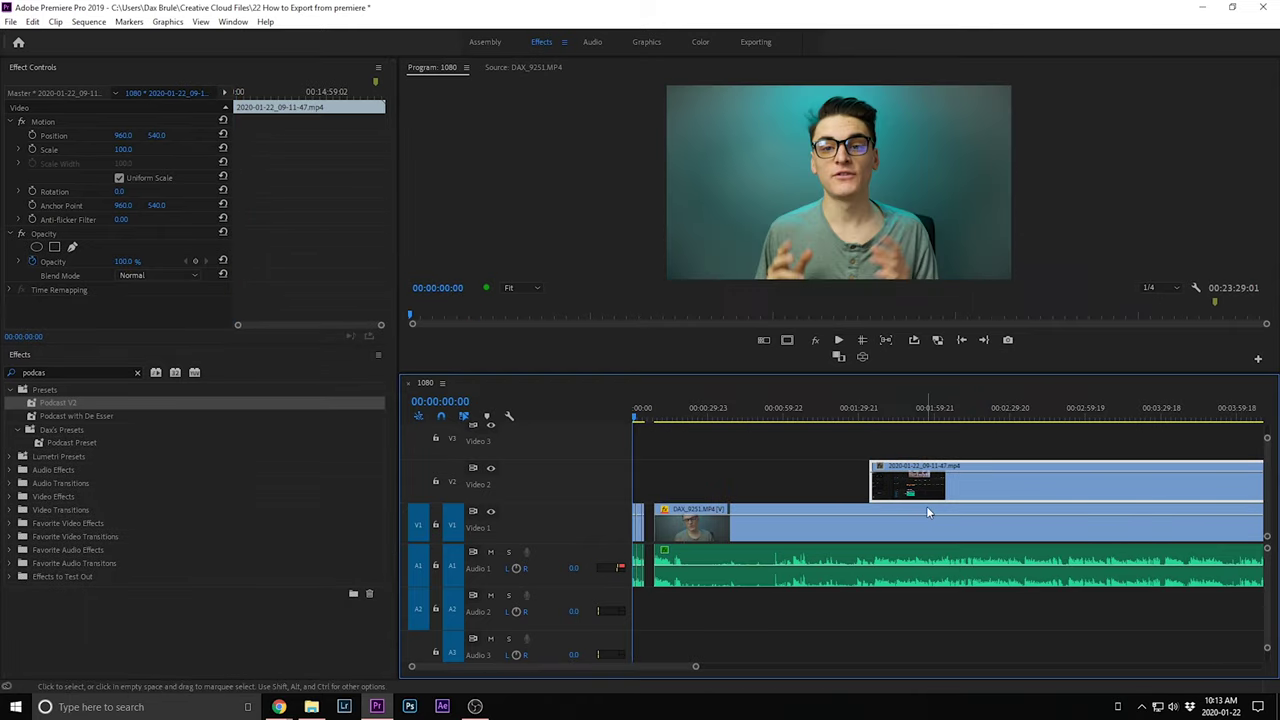
{"action": "left_click", "coordinate": [655, 407]}
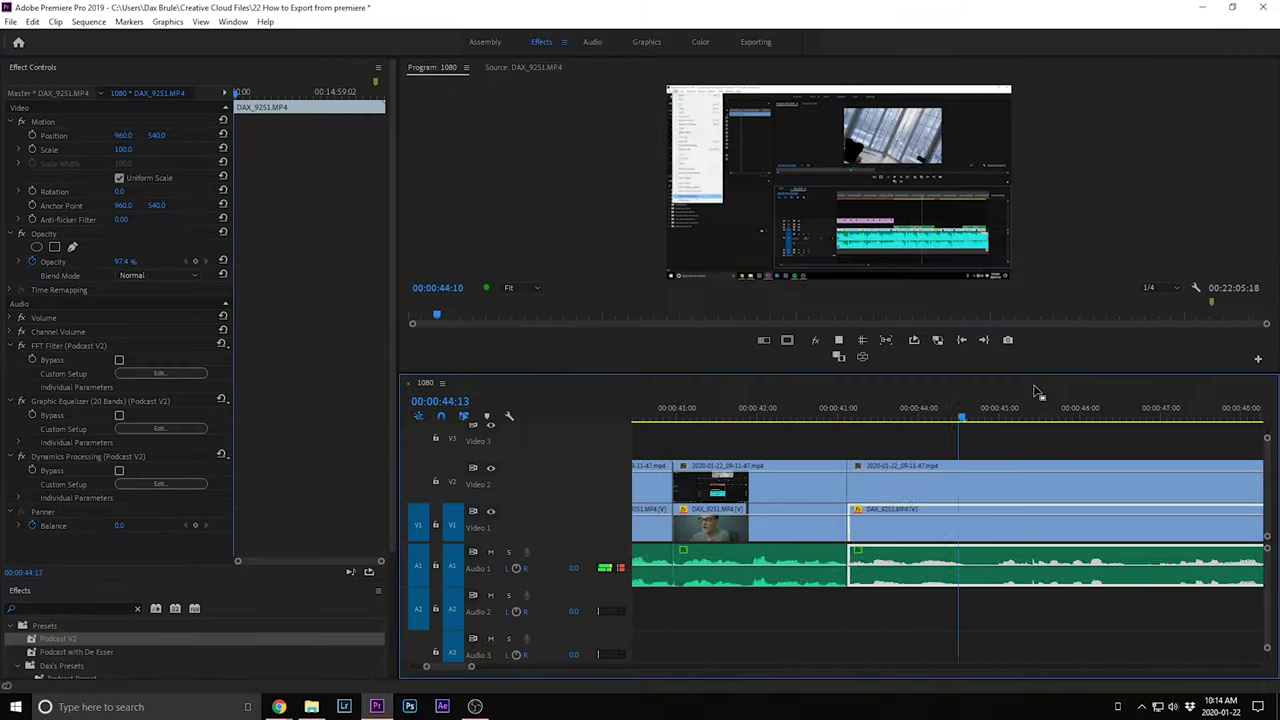
{"action": "left_click", "coordinate": [913, 420]}
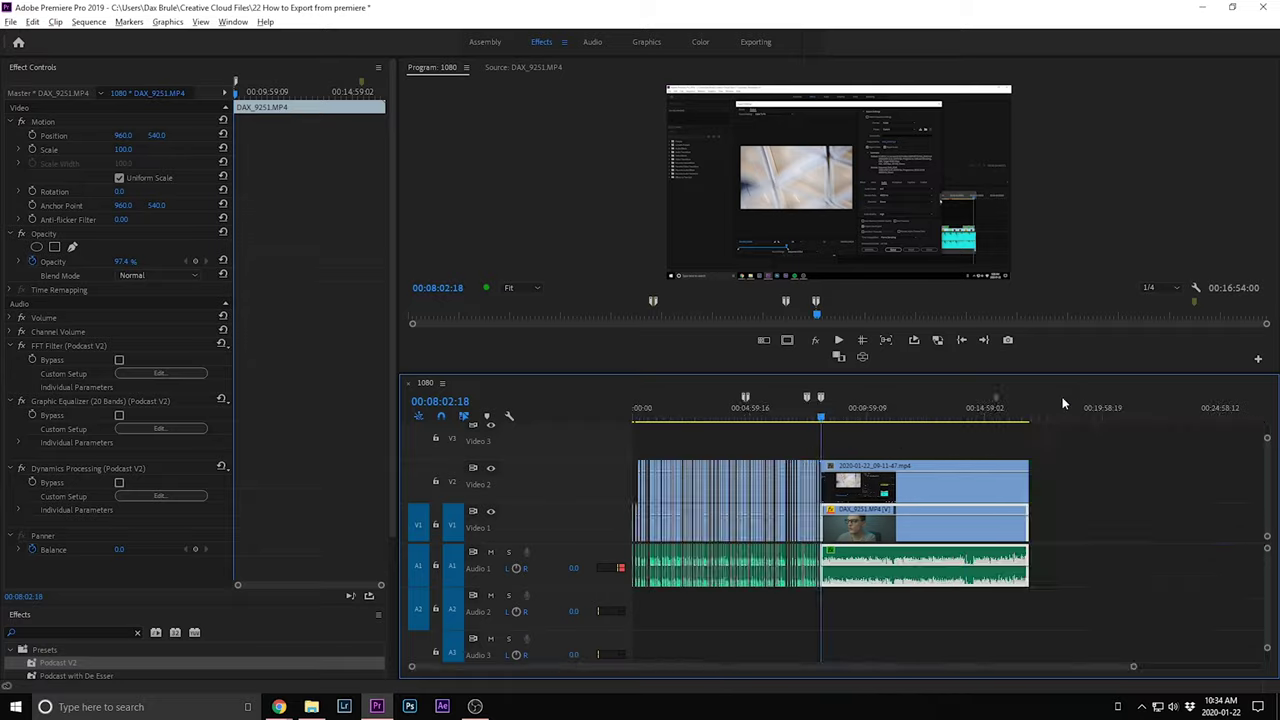
Scroll through the timeline of the tightened, roughly 14-minute edit with B-roll on V2.
{"action": "scroll", "coordinate": [1041, 410], "scroll_direction": "up", "scroll_amount": 3}
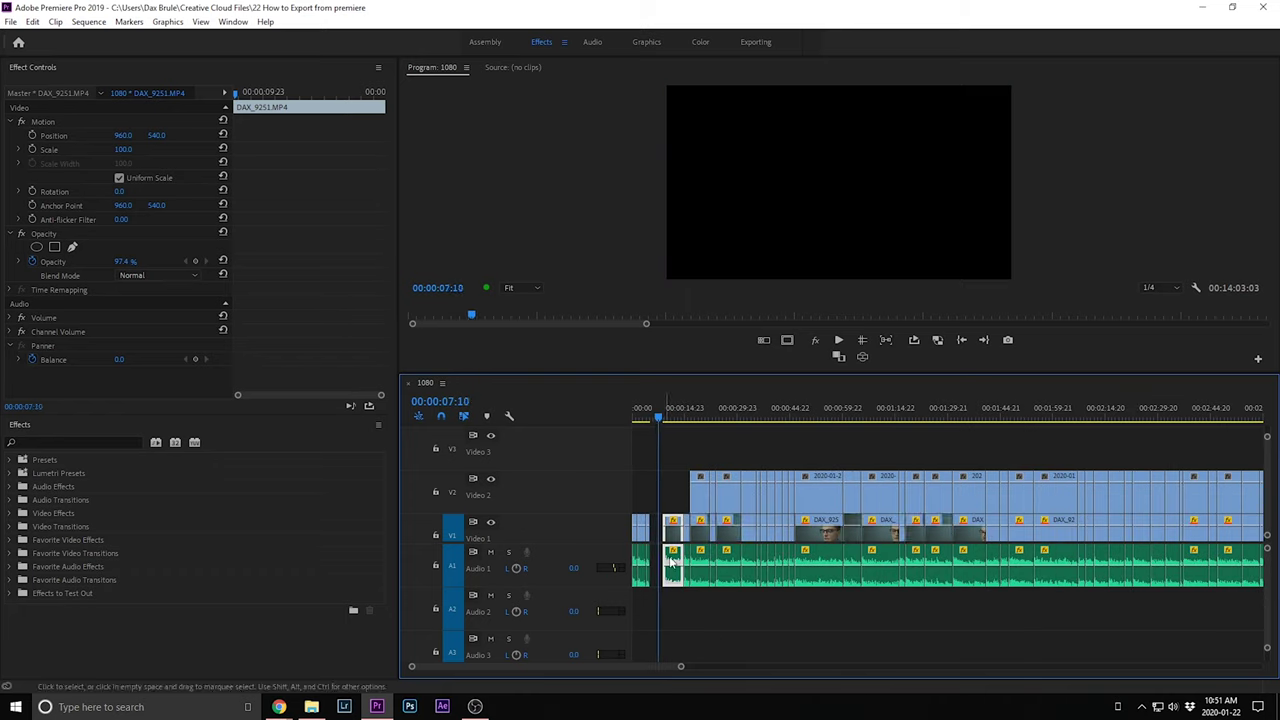
Marquee-select every clip in the sequence and shift them all later to free space at the start.
{"action": "left_click", "coordinate": [722, 589]}
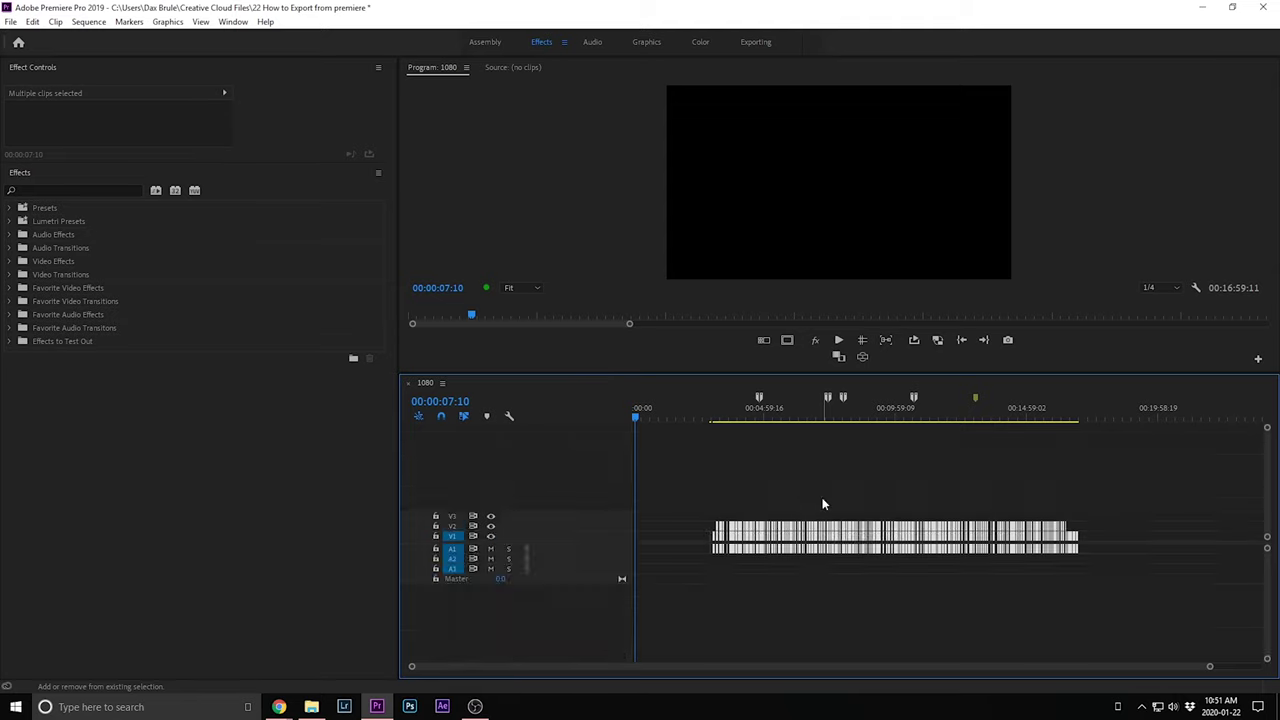
{"action": "left_click", "coordinate": [823, 503]}
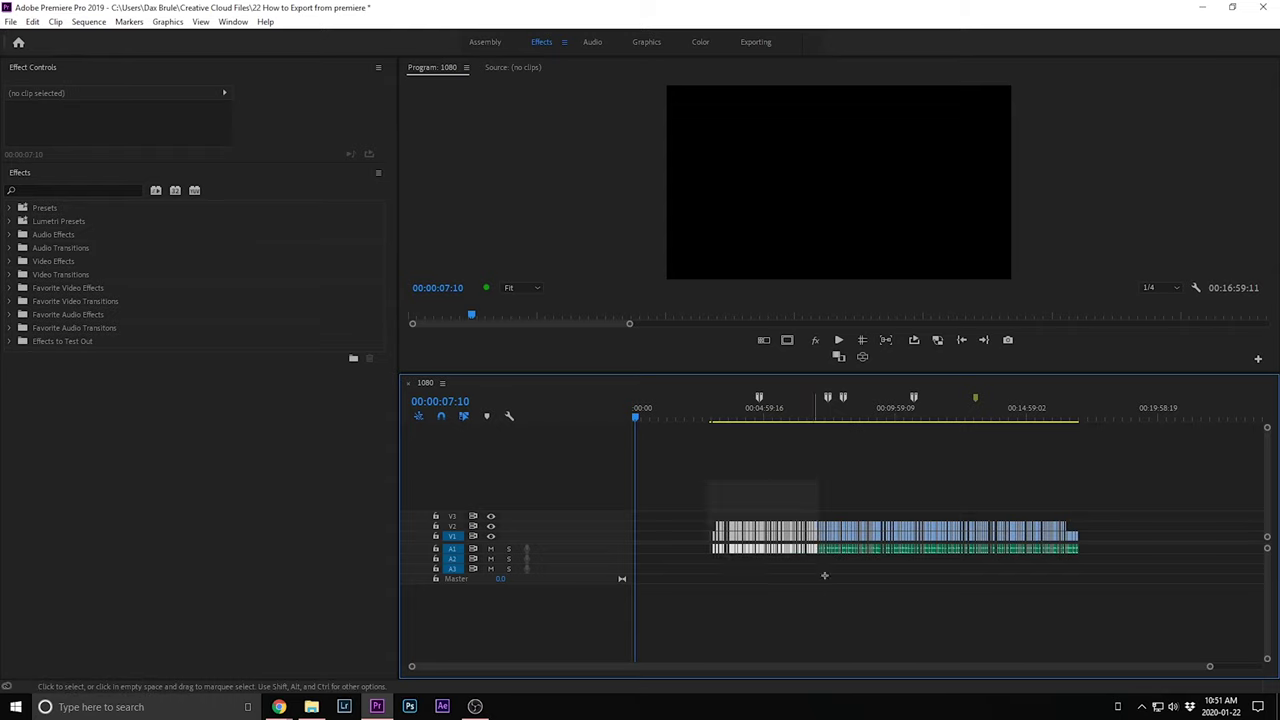
{"action": "left_click_drag", "start_coordinate": [801, 566], "coordinate": [1245, 613]}
{"action": "left_click_drag", "start_coordinate": [674, 548], "coordinate": [670, 545]}
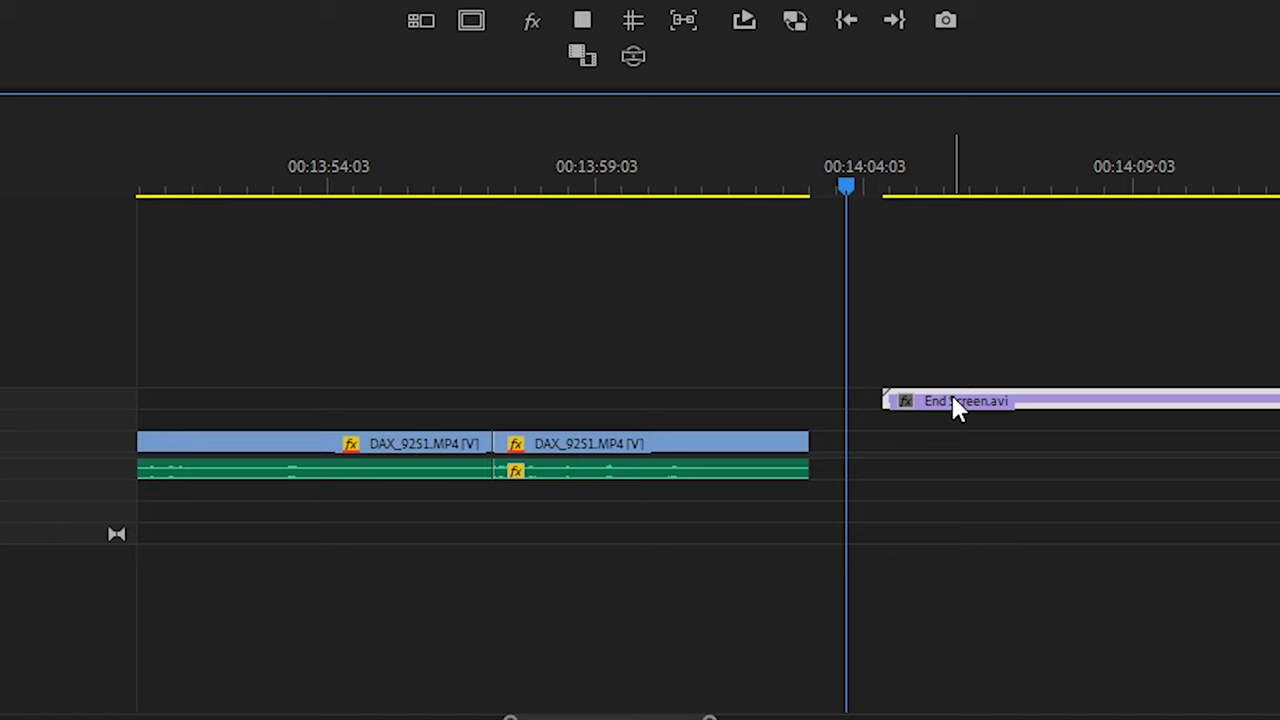
Place End Screen.avi on V2 right after the last talking-head clip.
{"action": "left_click_drag", "start_coordinate": [957, 408], "coordinate": [924, 405]}
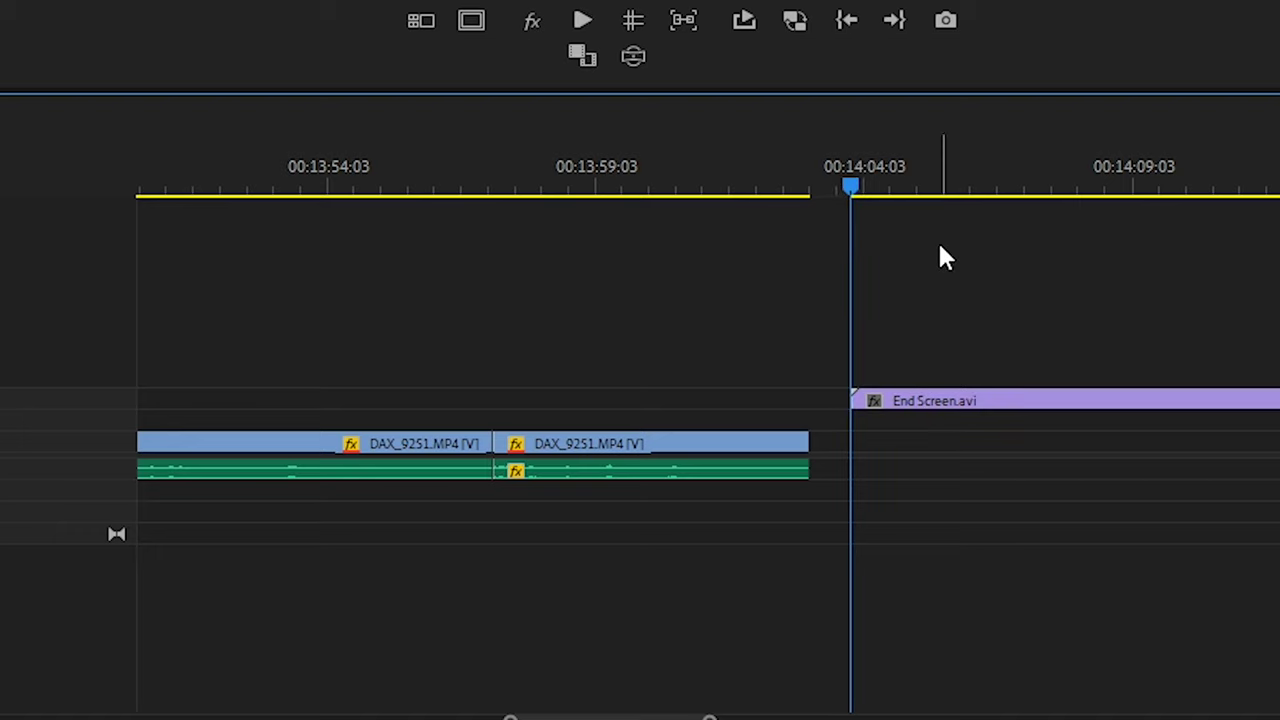
{"action": "key", "text": "backslash"}
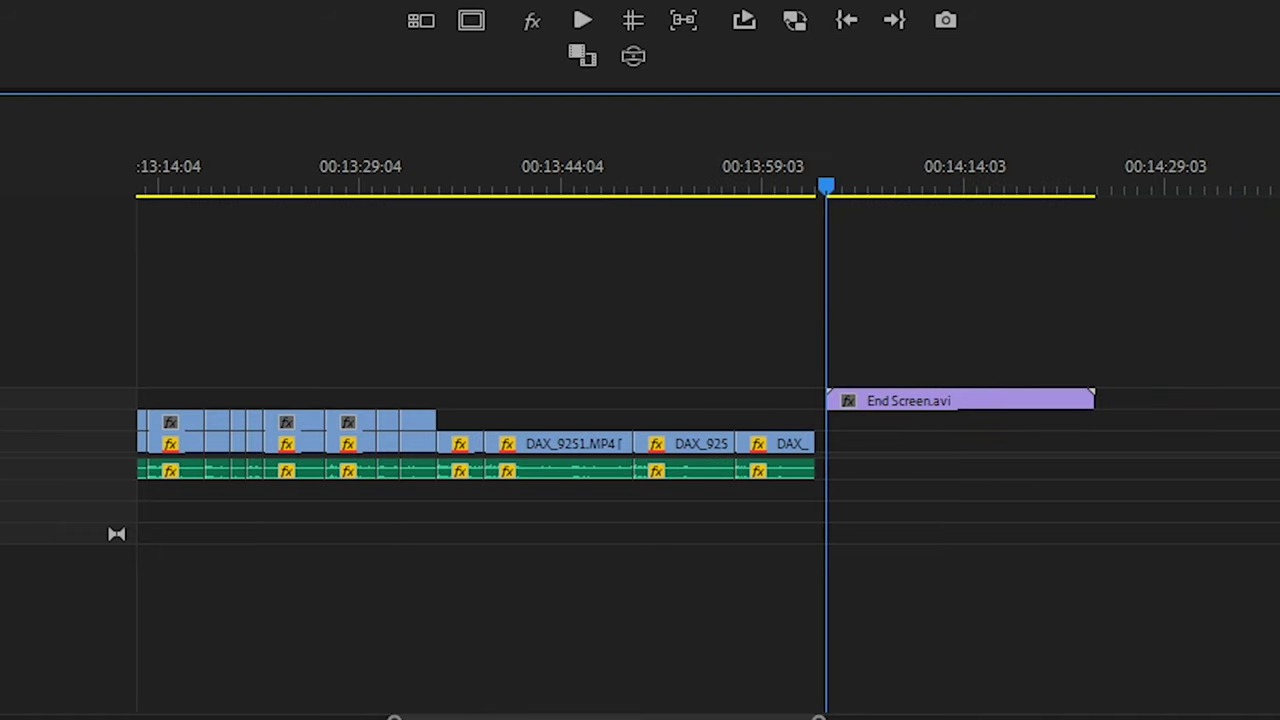
{"action": "key", "text": "equal"}
{"action": "key", "text": "equal"}
{"action": "key", "text": "equal"}
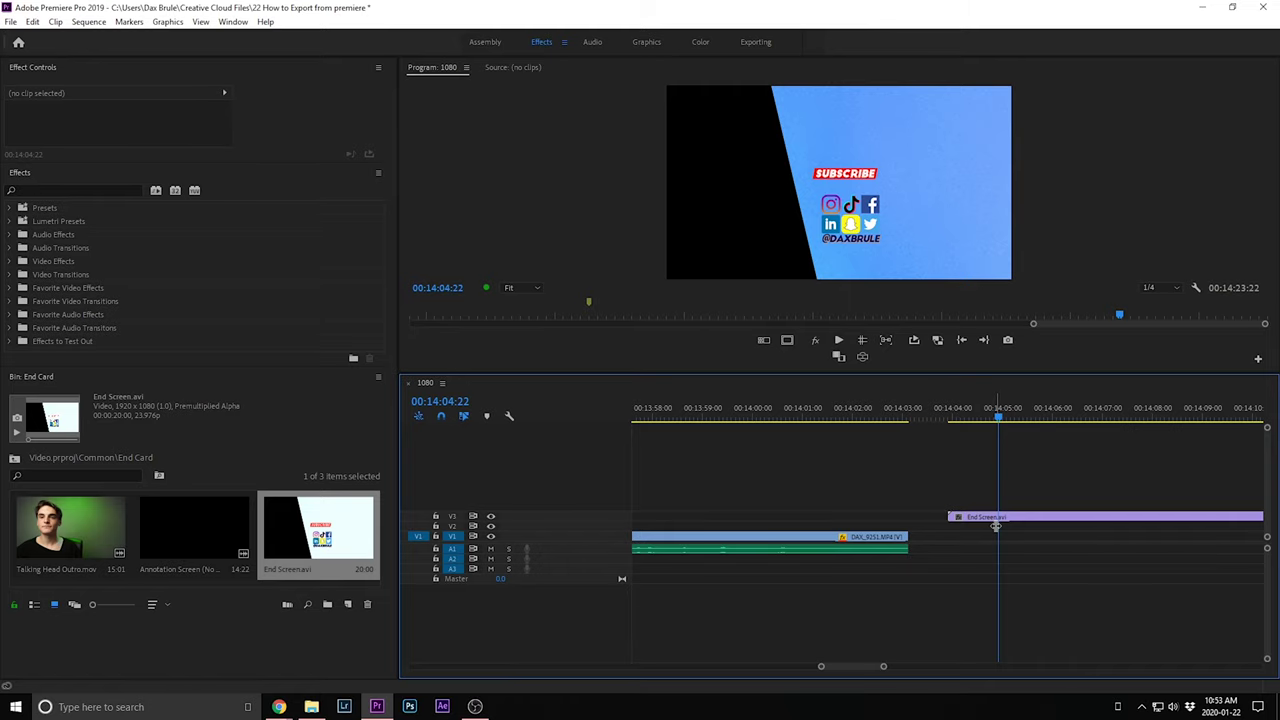
Check the End Screen.avi clip's Scale value, then open the Channel Intro bin under Common.
{"action": "left_click", "coordinate": [1003, 517]}
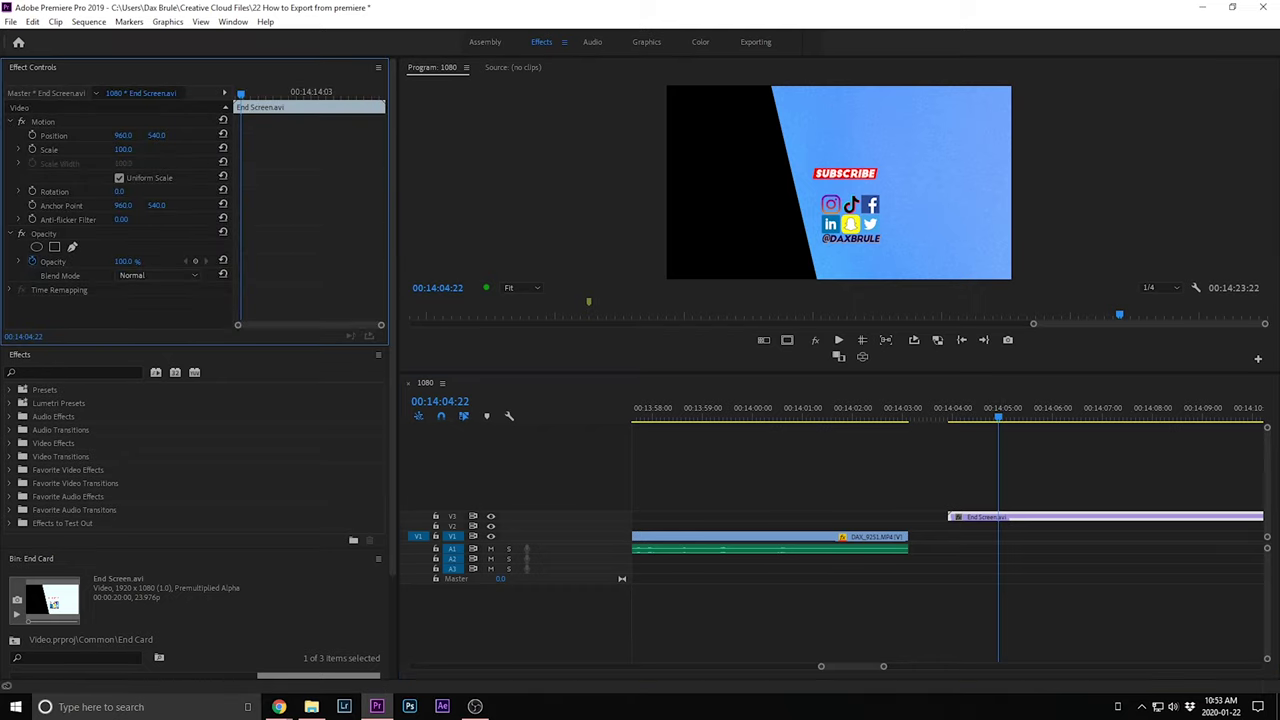
{"action": "left_click", "coordinate": [123, 149]}
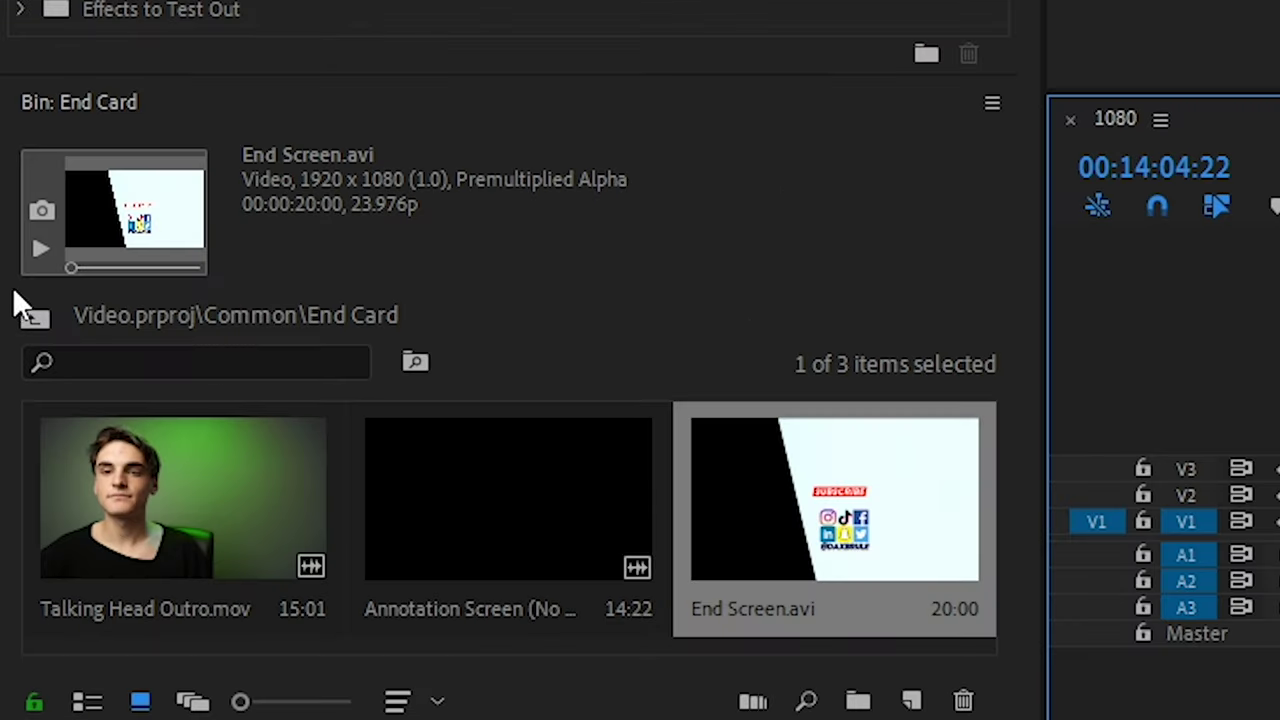
{"action": "left_click", "coordinate": [34, 316]}
{"action": "double_click", "coordinate": [825, 445]}
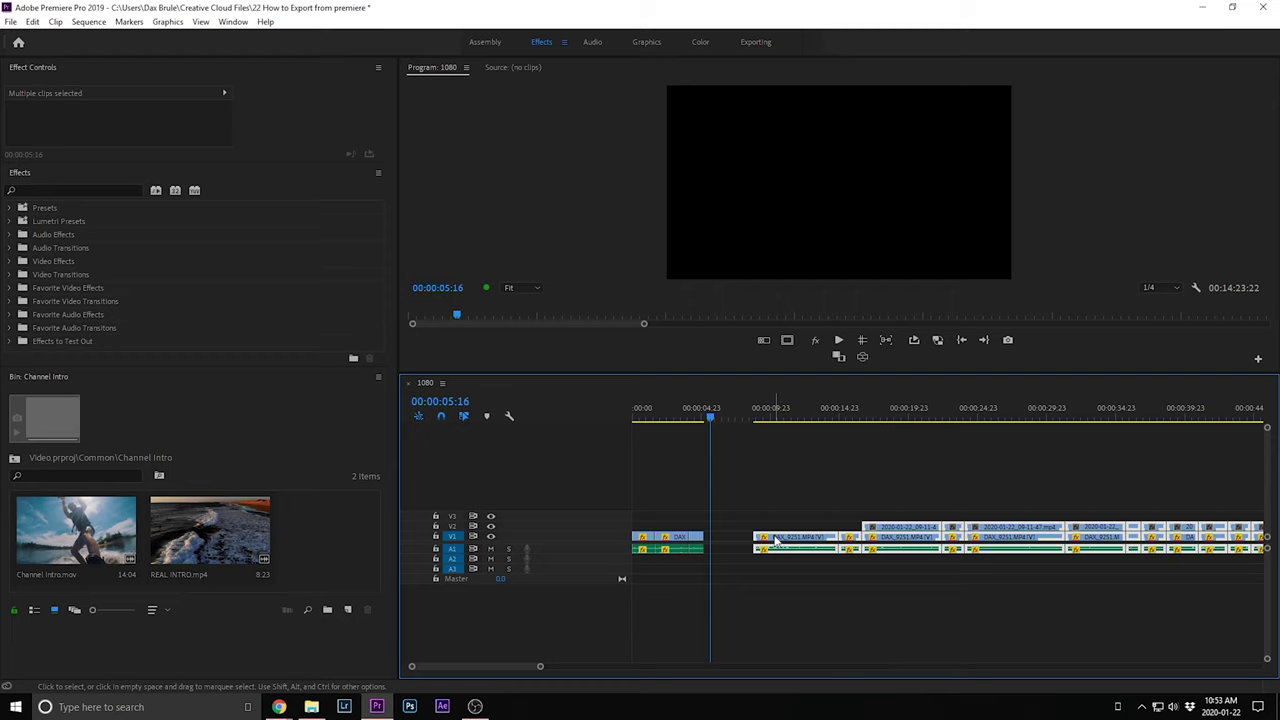
Push the later clips right and bring REAL INTRO.mp4 in near the sequence start.
{"action": "left_click_drag", "start_coordinate": [781, 539], "coordinate": [983, 540]}
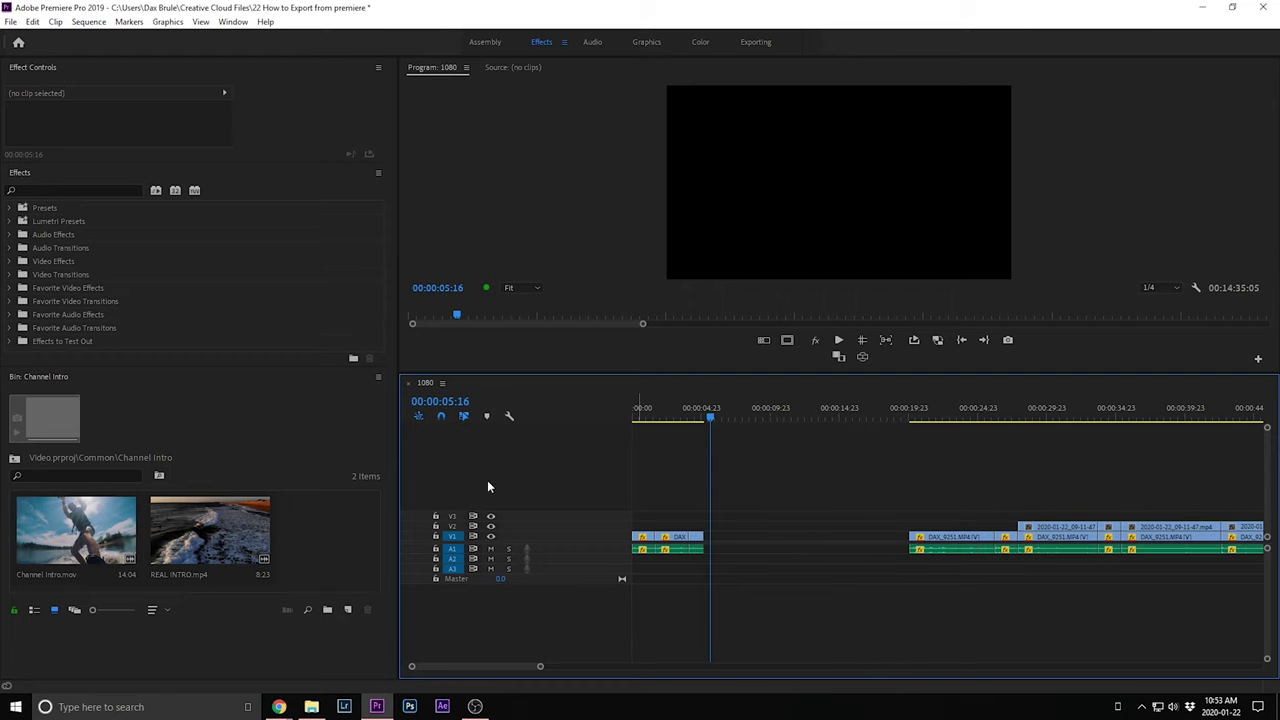
{"action": "left_click", "coordinate": [219, 537]}
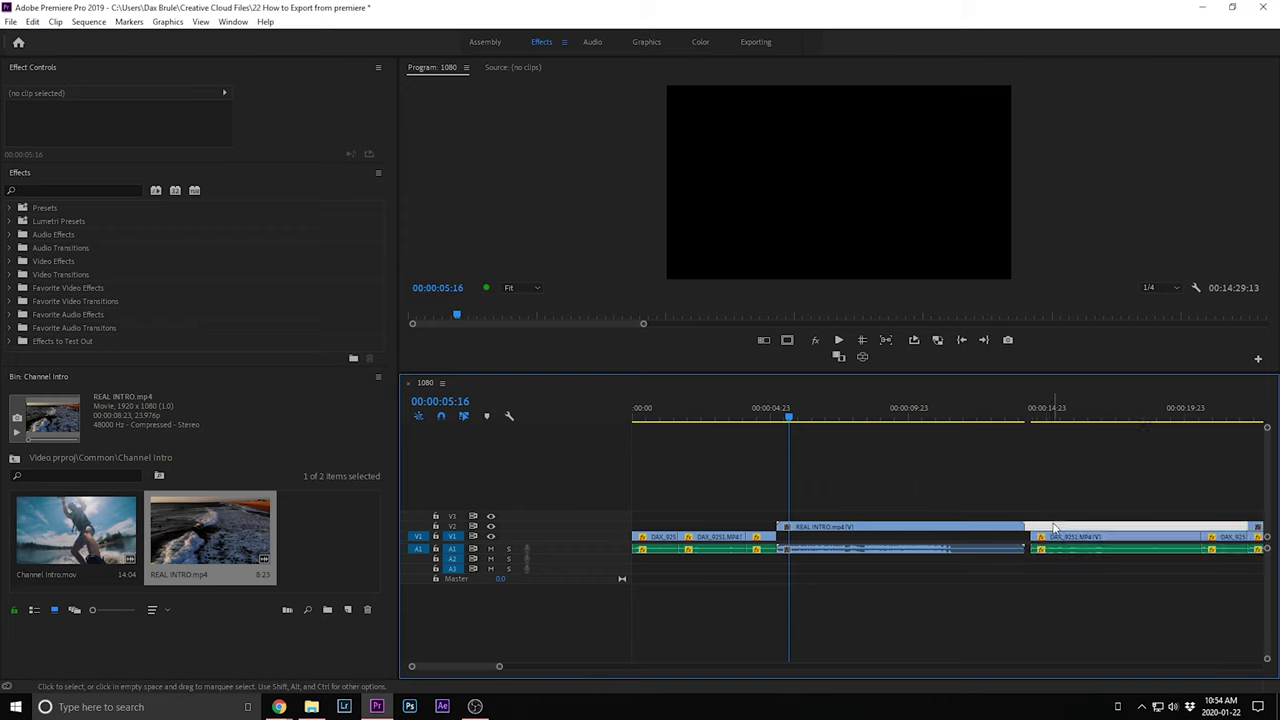
{"action": "key", "text": "backslash"}
{"action": "key", "text": "backslash"}
{"action": "key", "text": "backslash"}
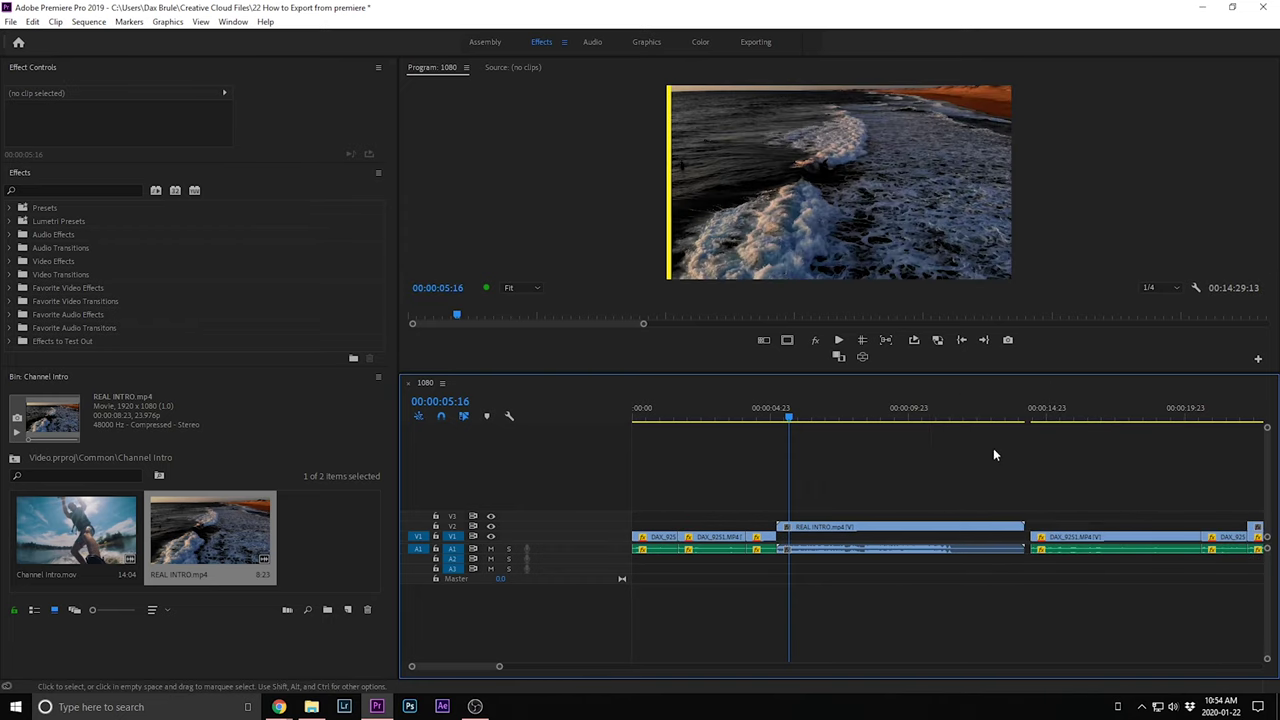
{"action": "left_click", "coordinate": [956, 418]}
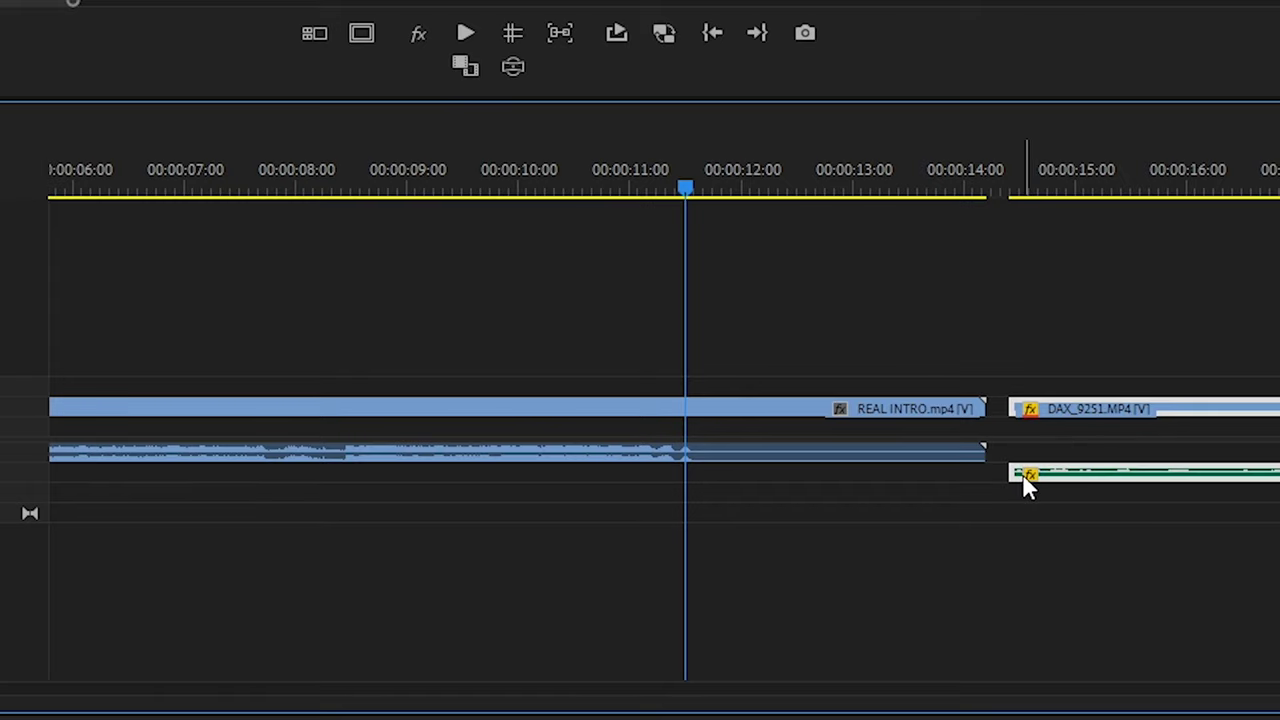
Move DAX_9251 beneath REAL INTRO, preview the intro, and delete the leftover gap.
{"action": "left_click_drag", "start_coordinate": [1058, 413], "coordinate": [797, 438]}
{"action": "key", "text": "backslash"}
{"action": "key", "text": "space"}
{"action": "key", "text": "Delete"}
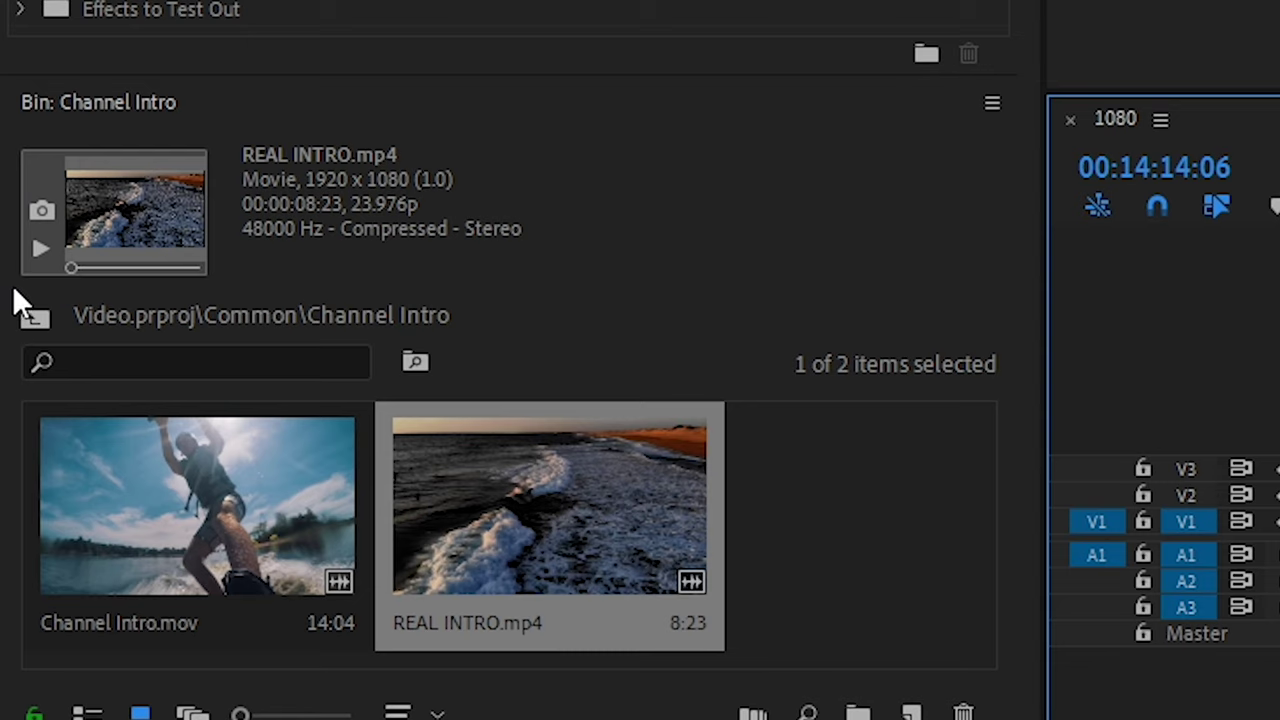
Navigate from Channel Intro up to the top level and browse the Common > Drone bin's clips.
{"action": "left_click", "coordinate": [30, 316]}
{"action": "left_click", "coordinate": [30, 316]}
{"action": "left_click", "coordinate": [498, 471]}
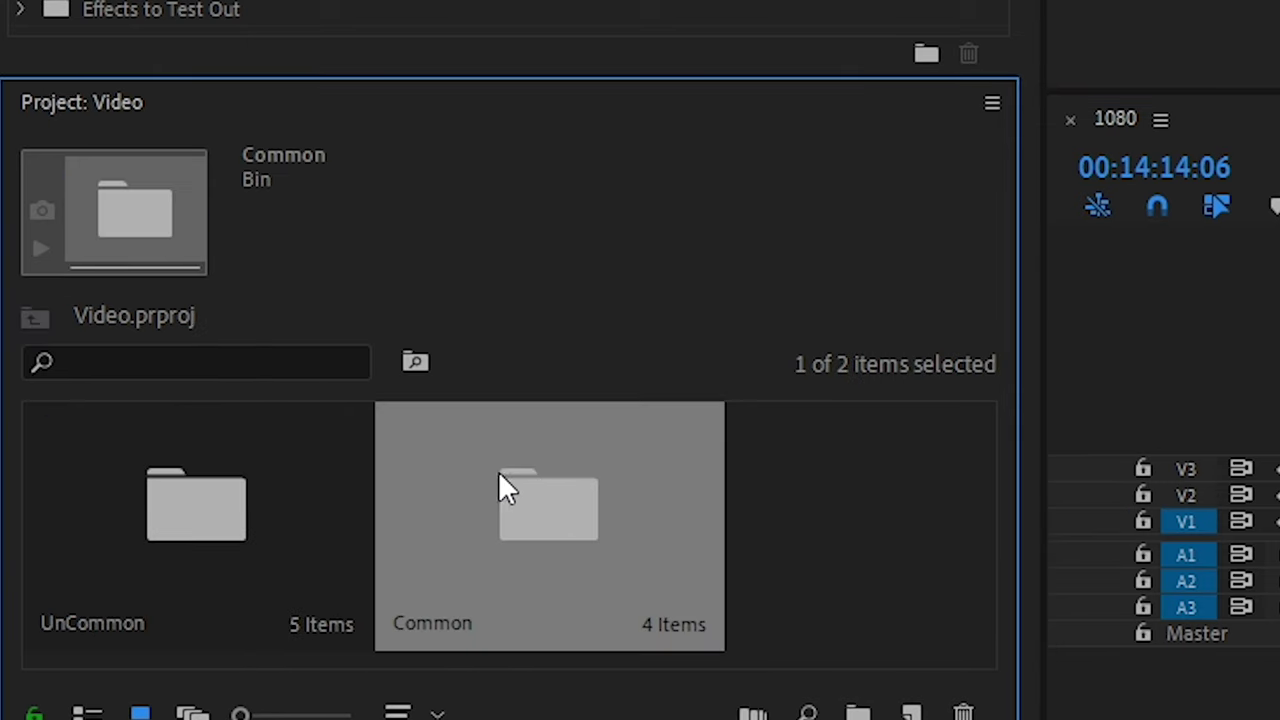
{"action": "double_click", "coordinate": [449, 481]}
{"action": "double_click", "coordinate": [443, 494]}
{"action": "scroll", "coordinate": [517, 463], "scroll_direction": "down", "scroll_amount": 5}
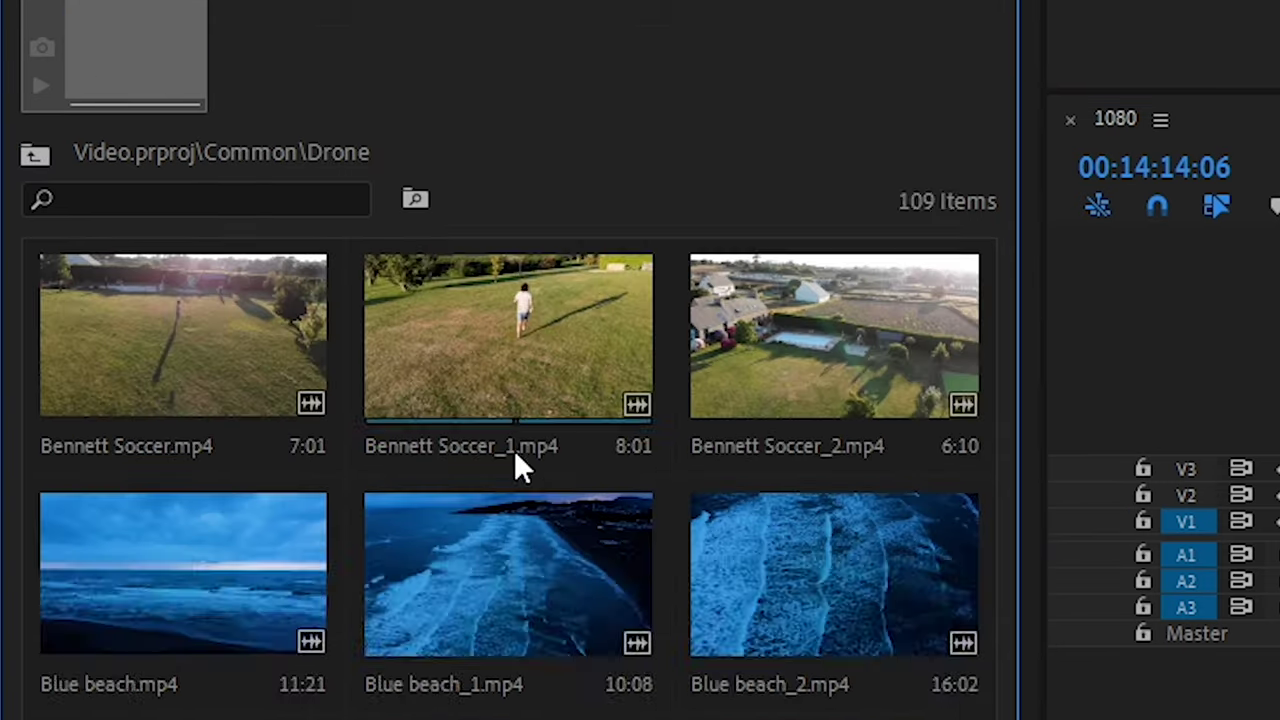
{"action": "scroll", "coordinate": [517, 468], "scroll_direction": "down", "scroll_amount": 15}
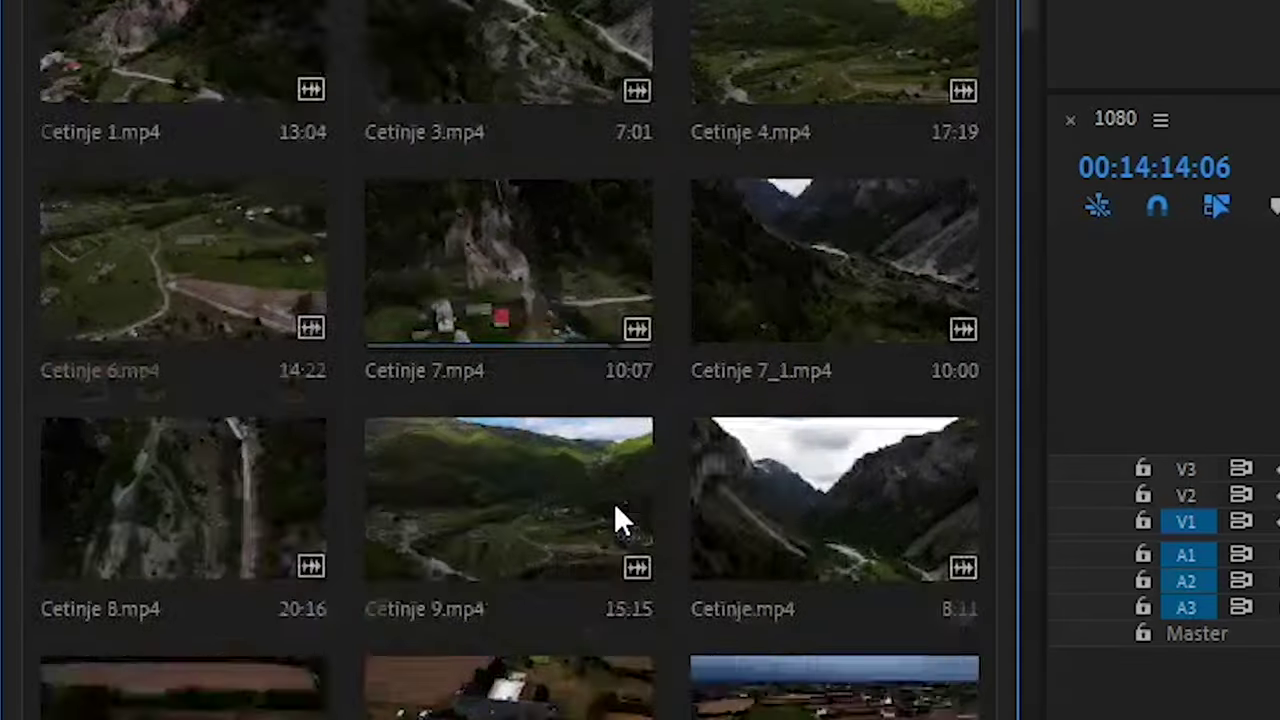
{"action": "scroll", "coordinate": [614, 502], "scroll_direction": "down", "scroll_amount": 8}
{"action": "scroll", "coordinate": [644, 126], "scroll_direction": "down", "scroll_amount": 10}
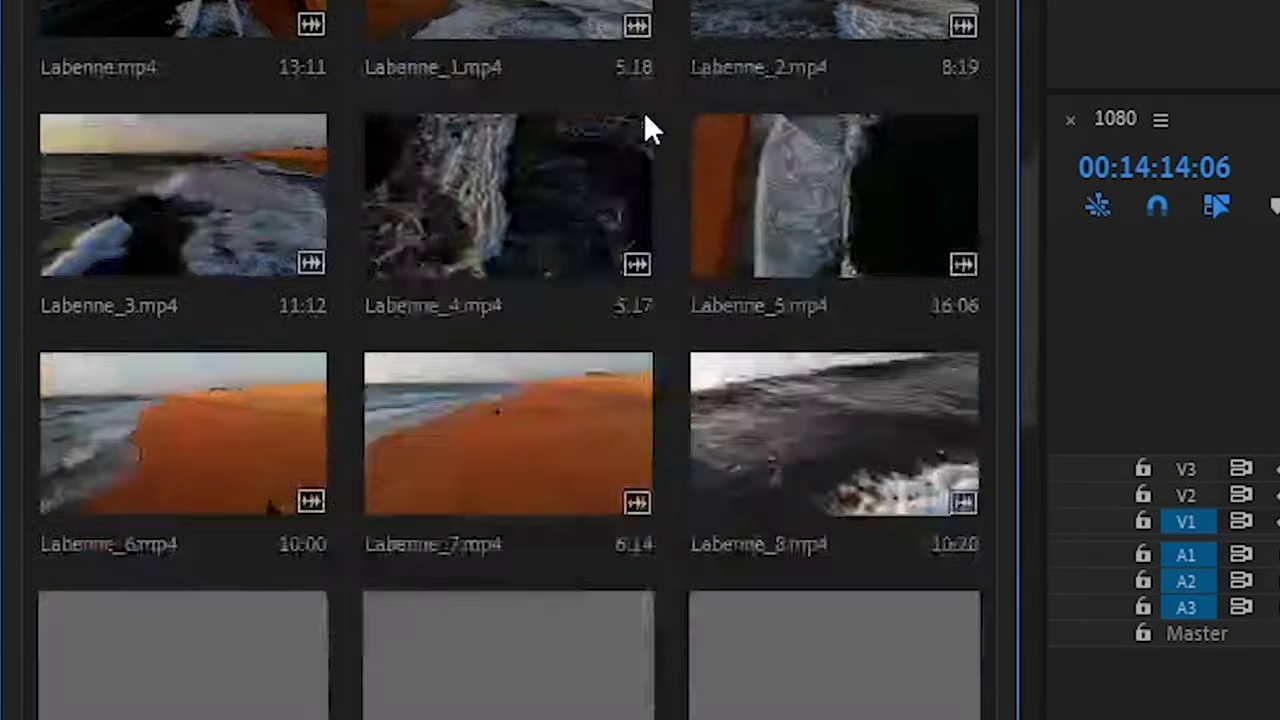
{"action": "scroll", "coordinate": [644, 115], "scroll_direction": "down", "scroll_amount": 3}
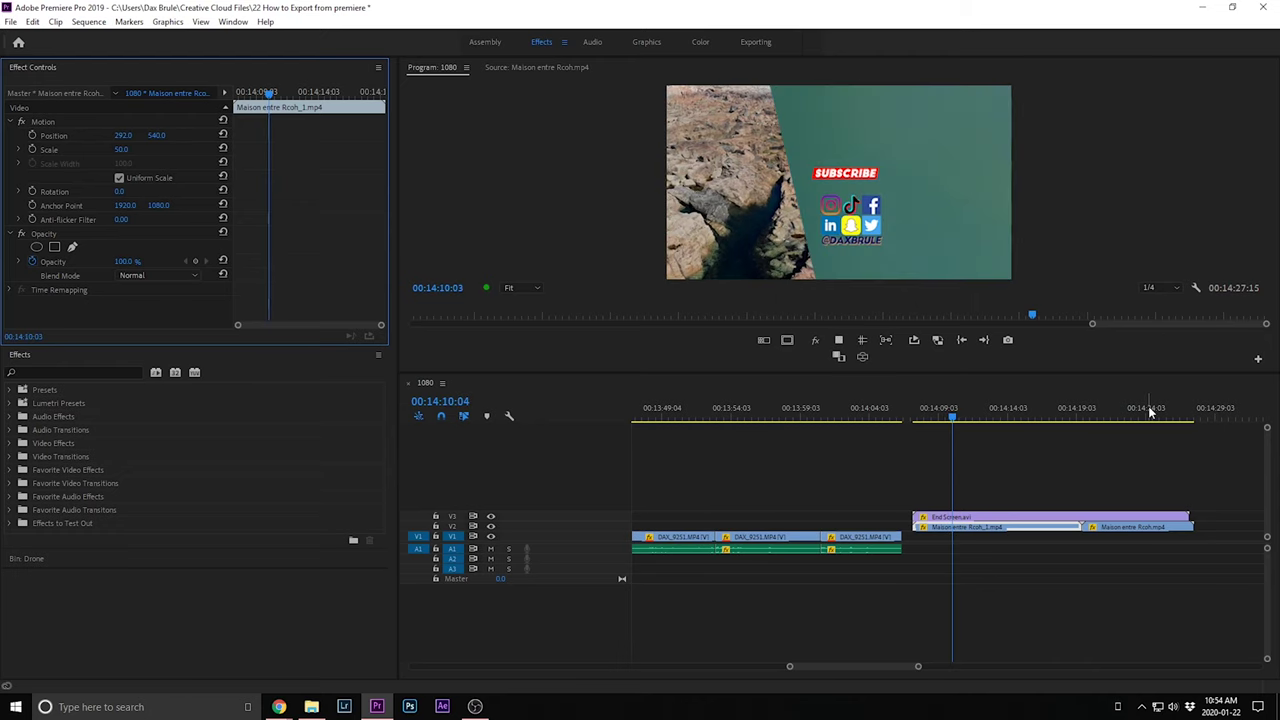
Search the Effects panel for 'dip' and select the Dip to Black transition.
{"action": "left_click", "coordinate": [1051, 485]}
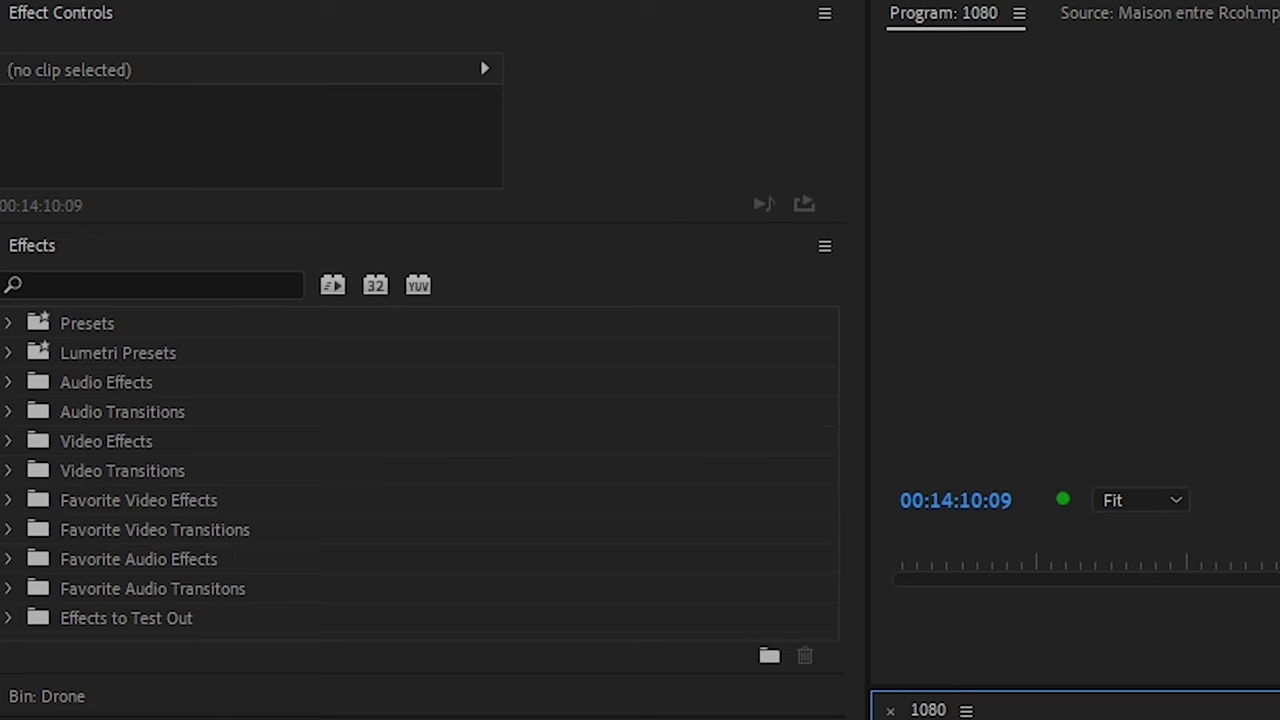
{"action": "left_click", "coordinate": [100, 280]}
{"action": "type", "text": "dip"}
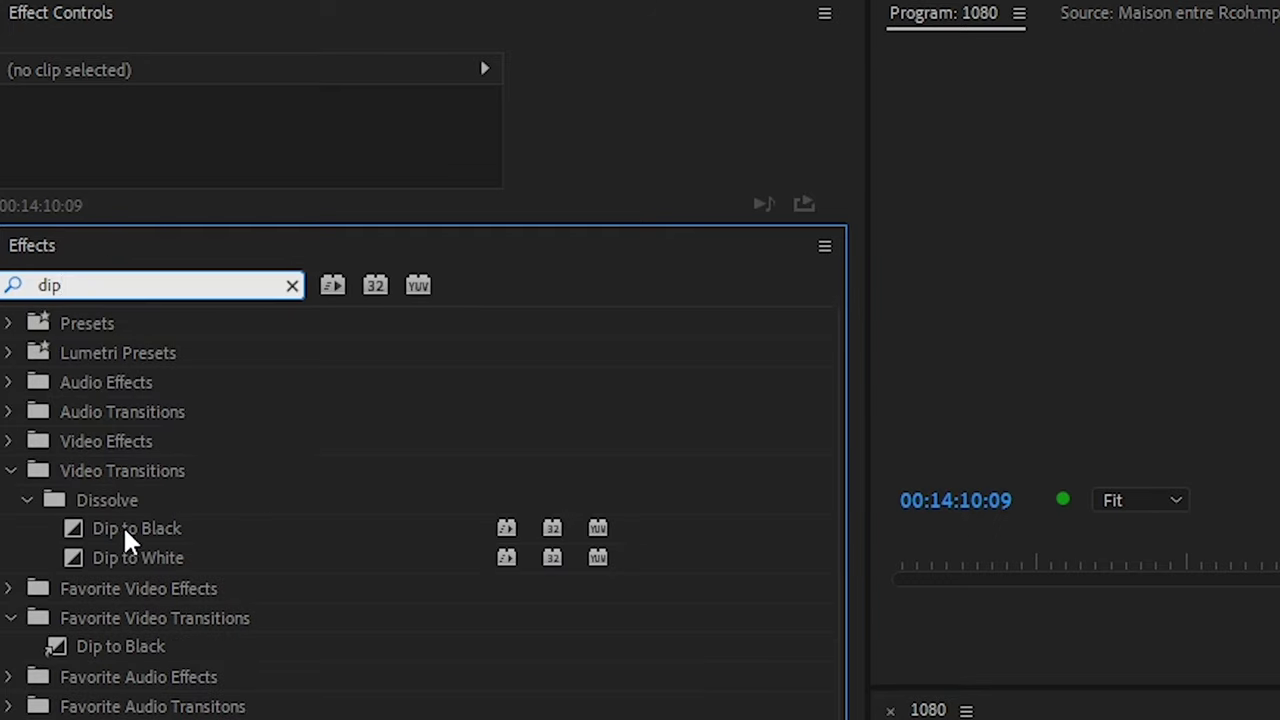
{"action": "left_click", "coordinate": [123, 528]}
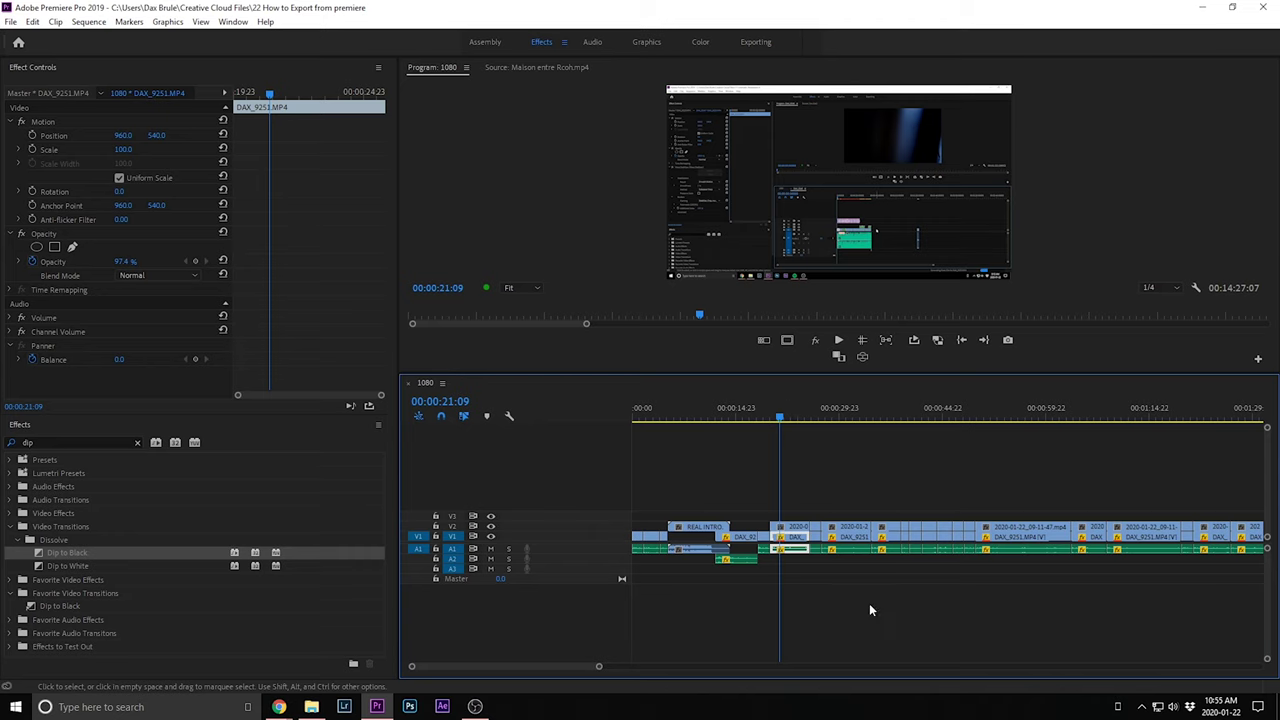
{"action": "left_click", "coordinate": [932, 628]}
{"action": "key", "text": "minus"}
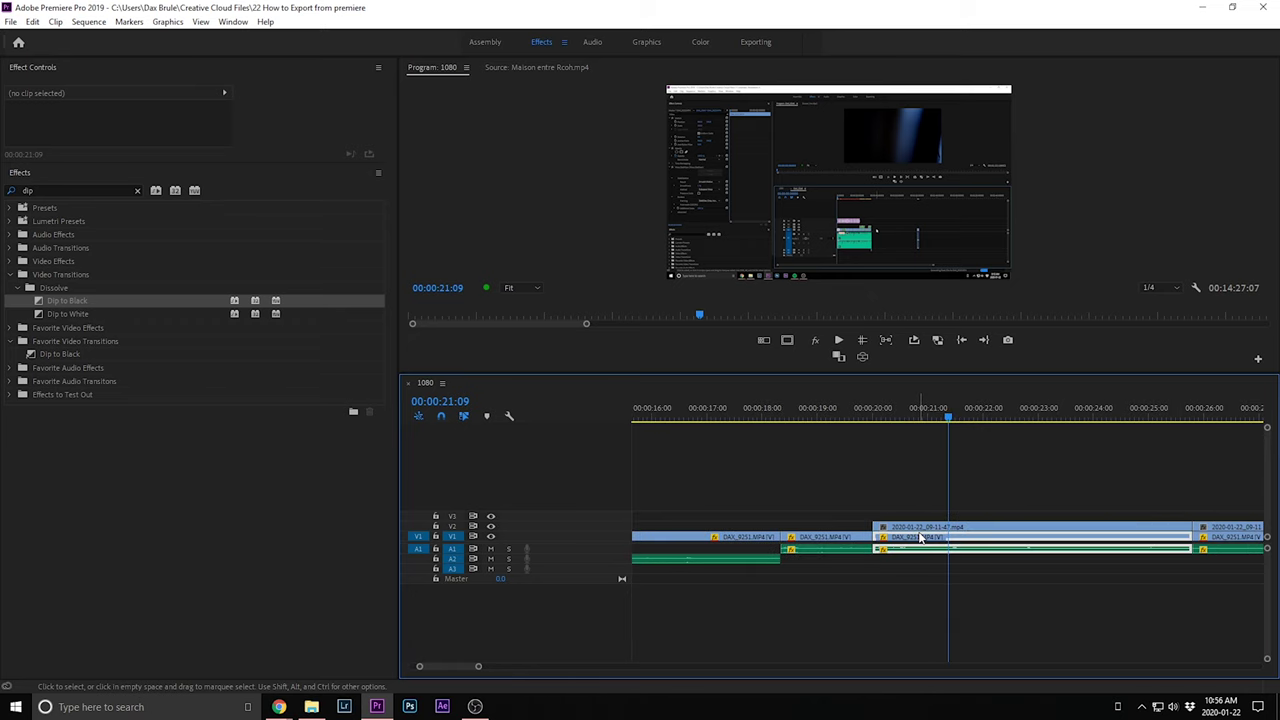
Select the zoomed screen-recording clip on V2 and review its 196.7 scale motion settings.
{"action": "left_click", "coordinate": [921, 538]}
{"action": "key", "text": "space"}
{"action": "key", "text": "minus"}
{"action": "key", "text": "minus"}
{"action": "key", "text": "minus"}
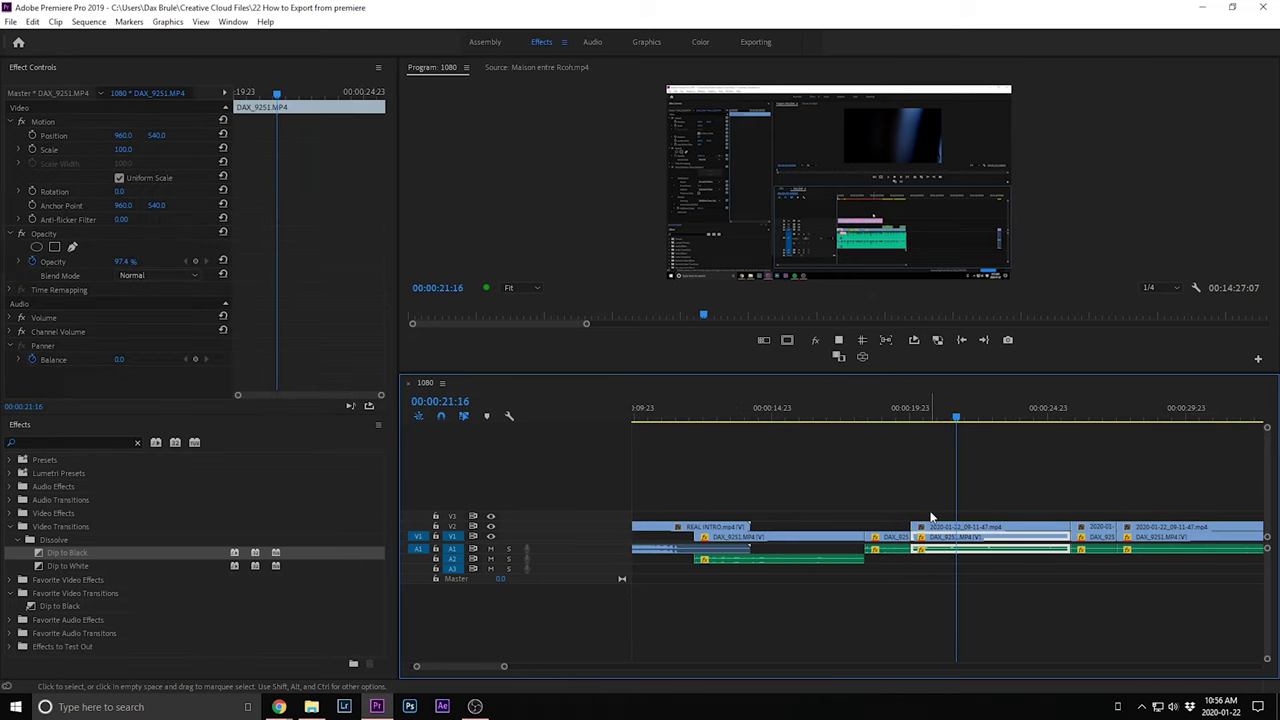
{"action": "left_click", "coordinate": [980, 528]}
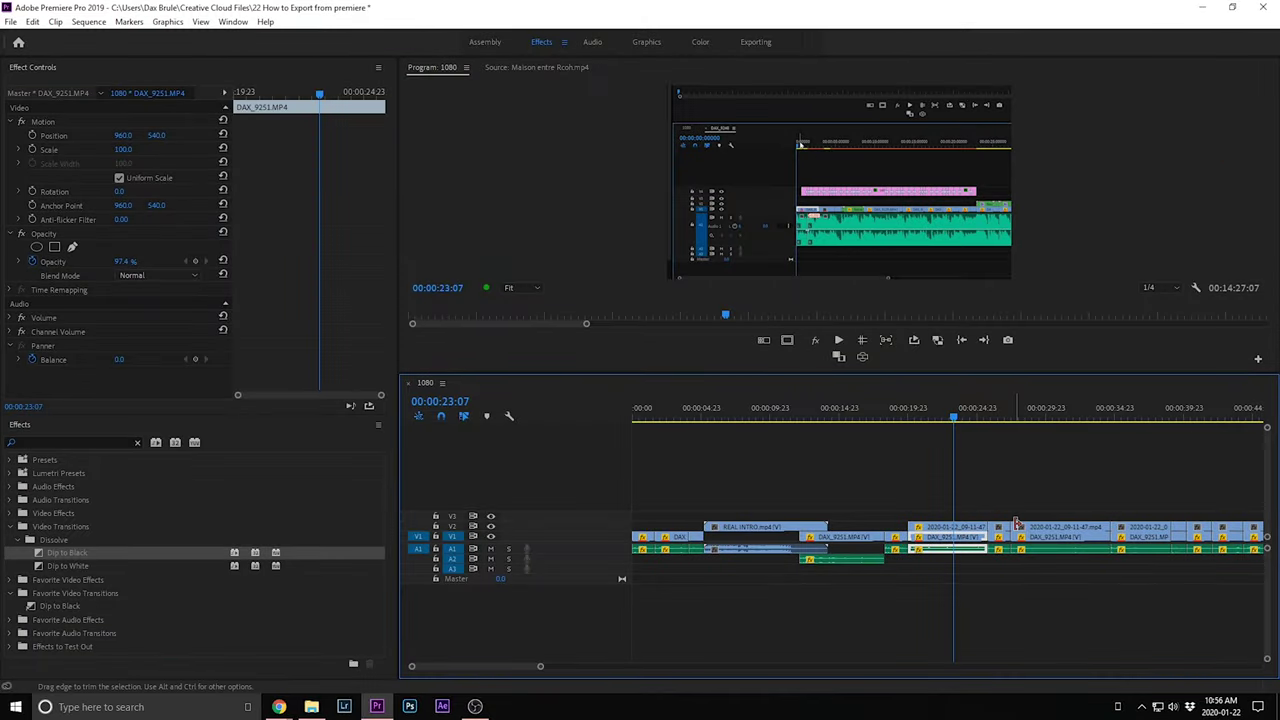
{"action": "left_click", "coordinate": [977, 527]}
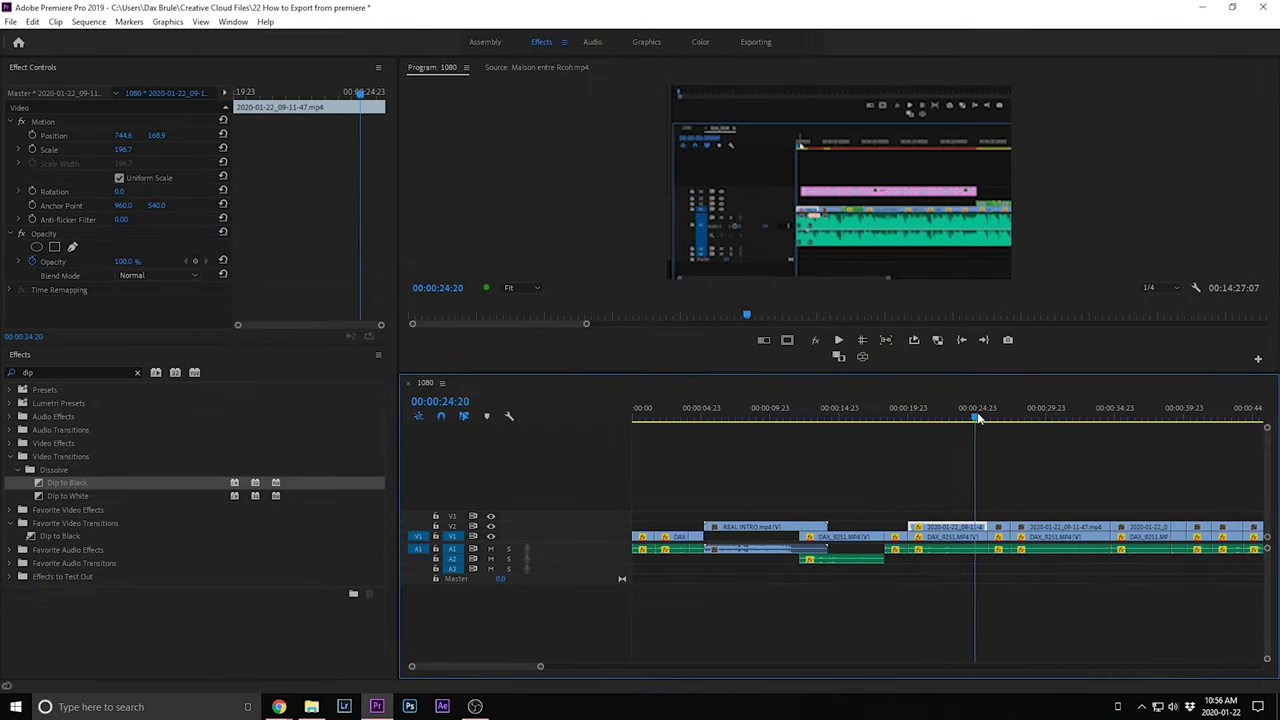
{"action": "left_click_drag", "start_coordinate": [977, 420], "coordinate": [956, 420]}
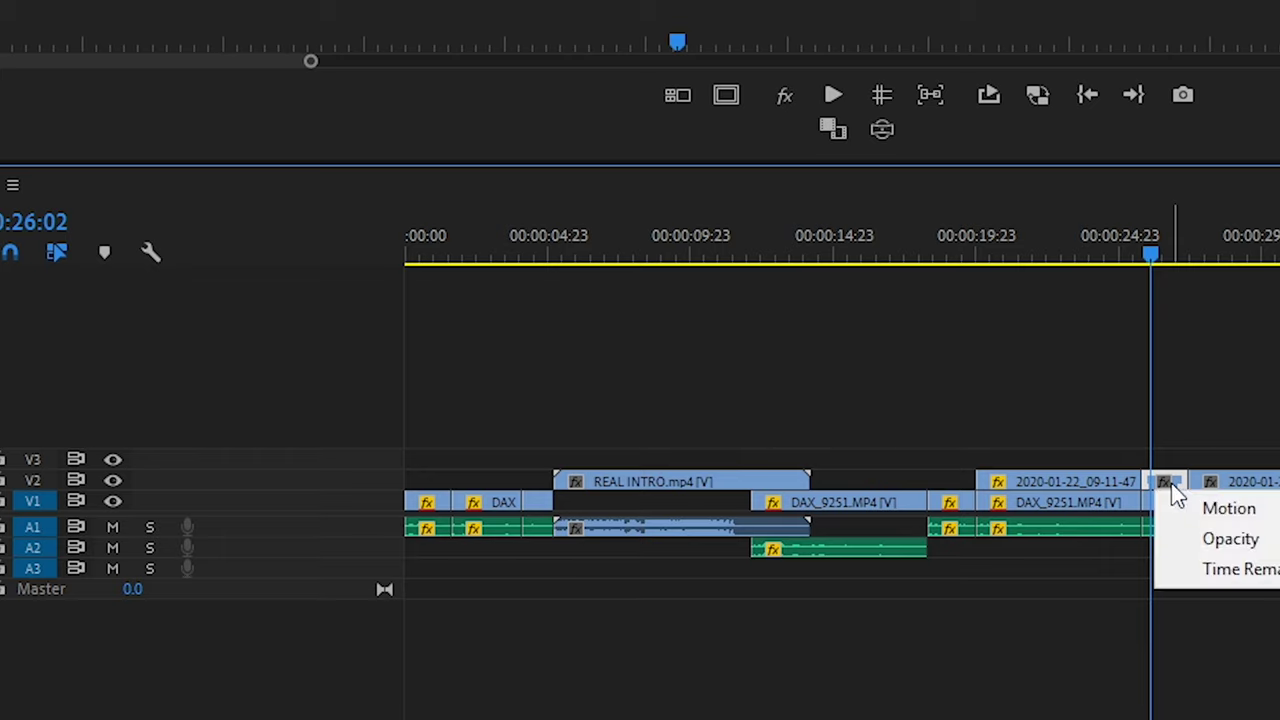
Paste the copied Motion attributes onto the next V2 clip and preview the result.
{"action": "left_click", "coordinate": [1246, 490]}
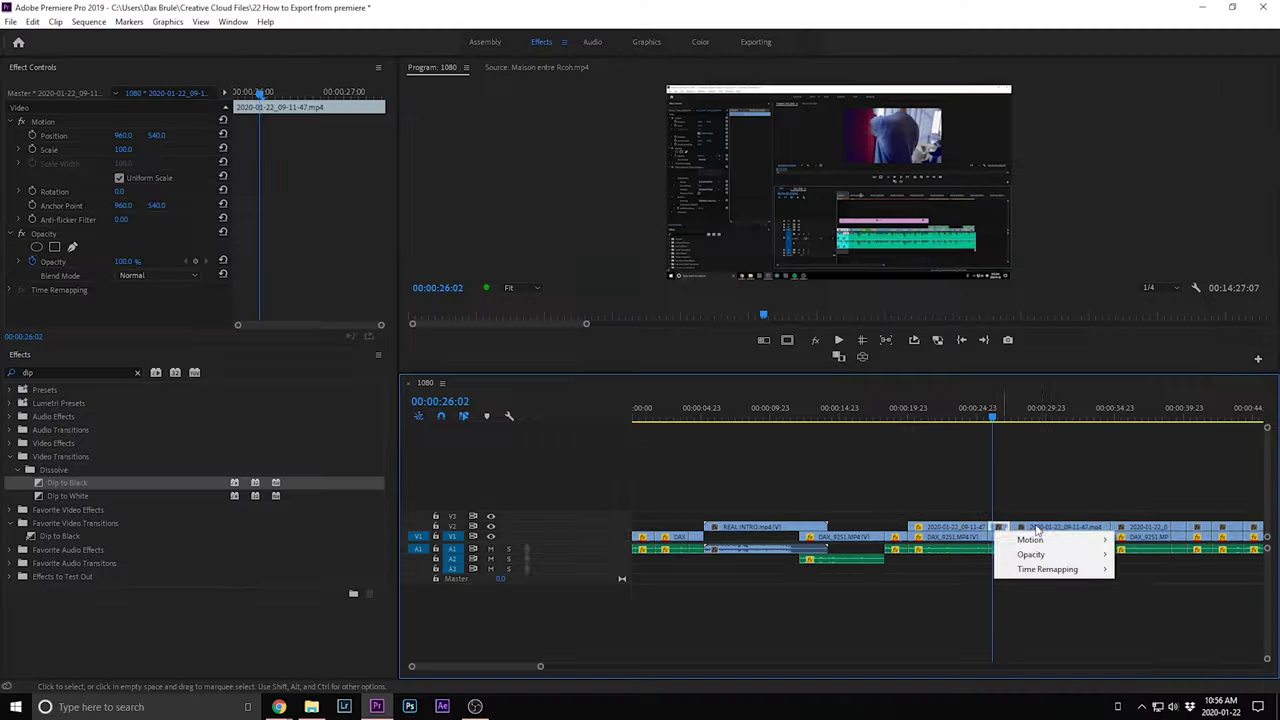
{"action": "right_click", "coordinate": [1246, 490]}
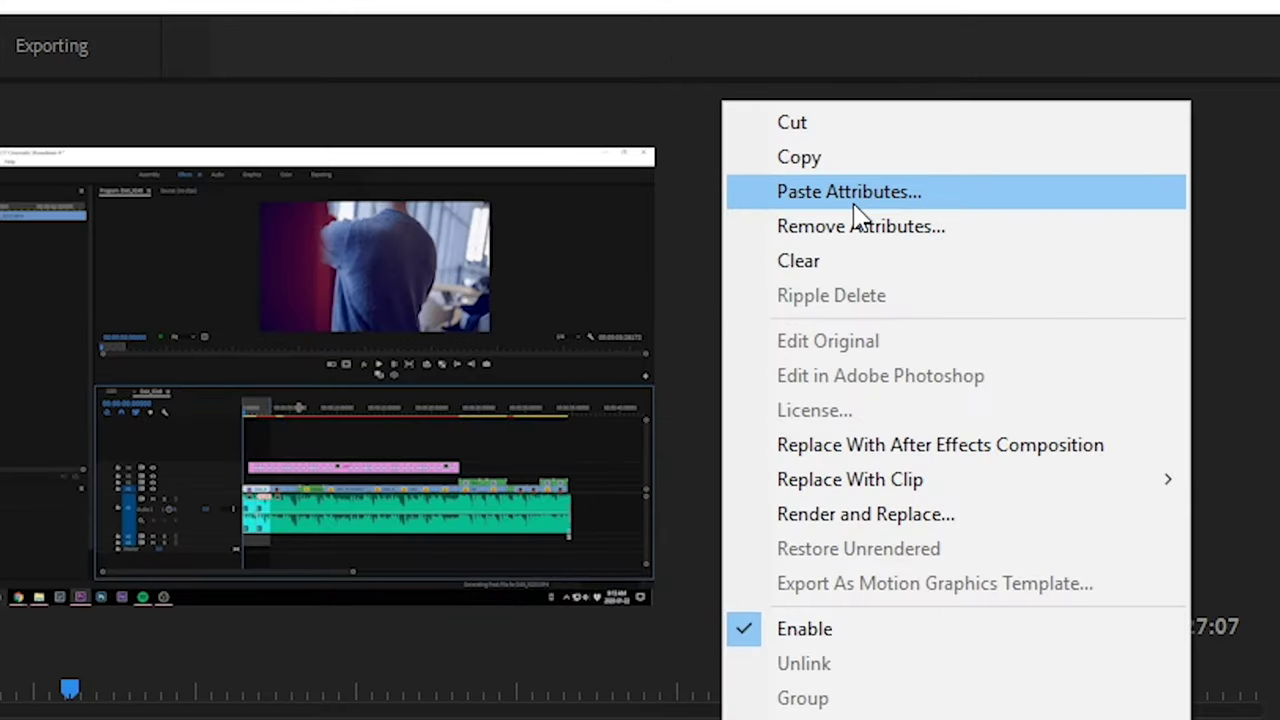
{"action": "left_click", "coordinate": [853, 204]}
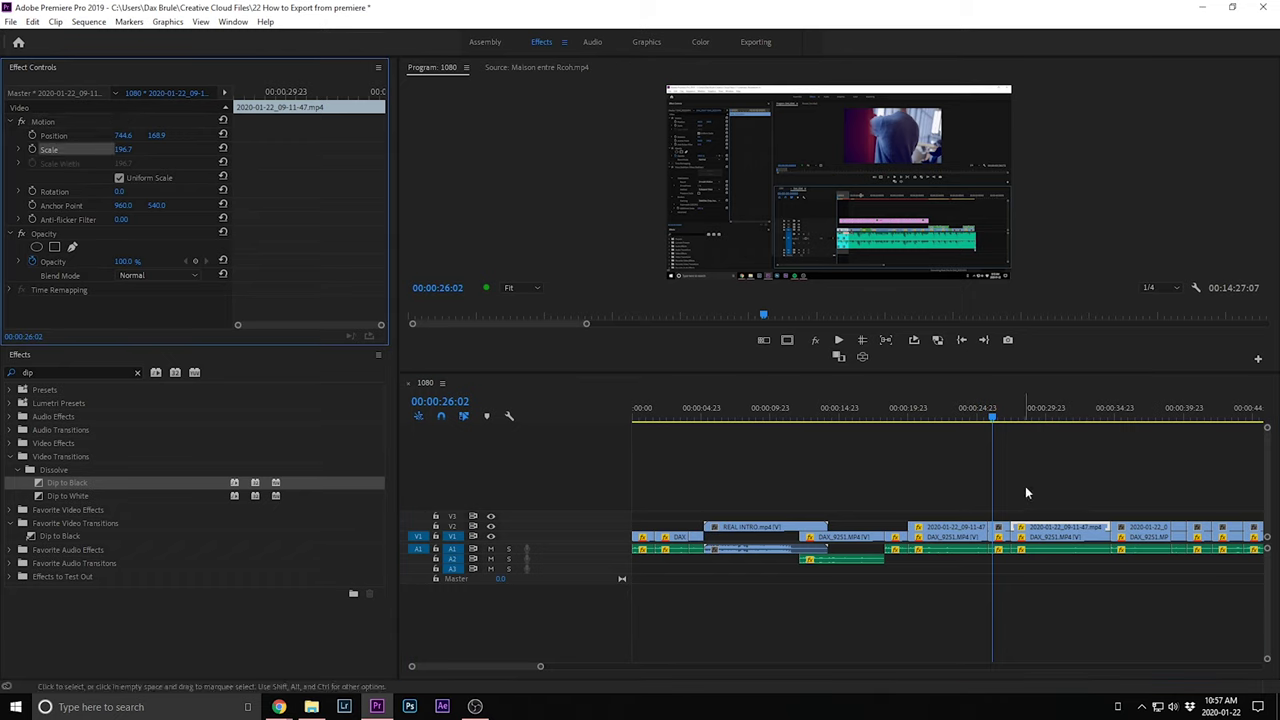
{"action": "left_click_drag", "start_coordinate": [1010, 413], "coordinate": [1026, 413]}
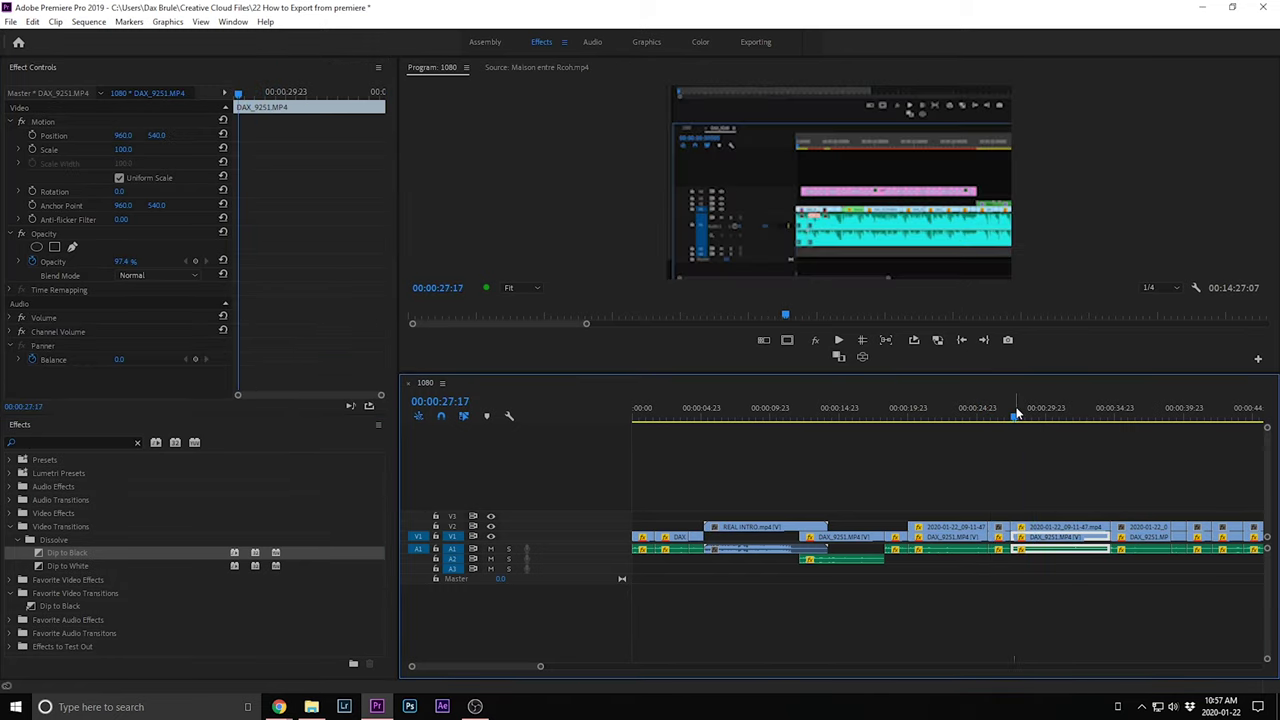
{"action": "left_click", "coordinate": [1045, 537]}
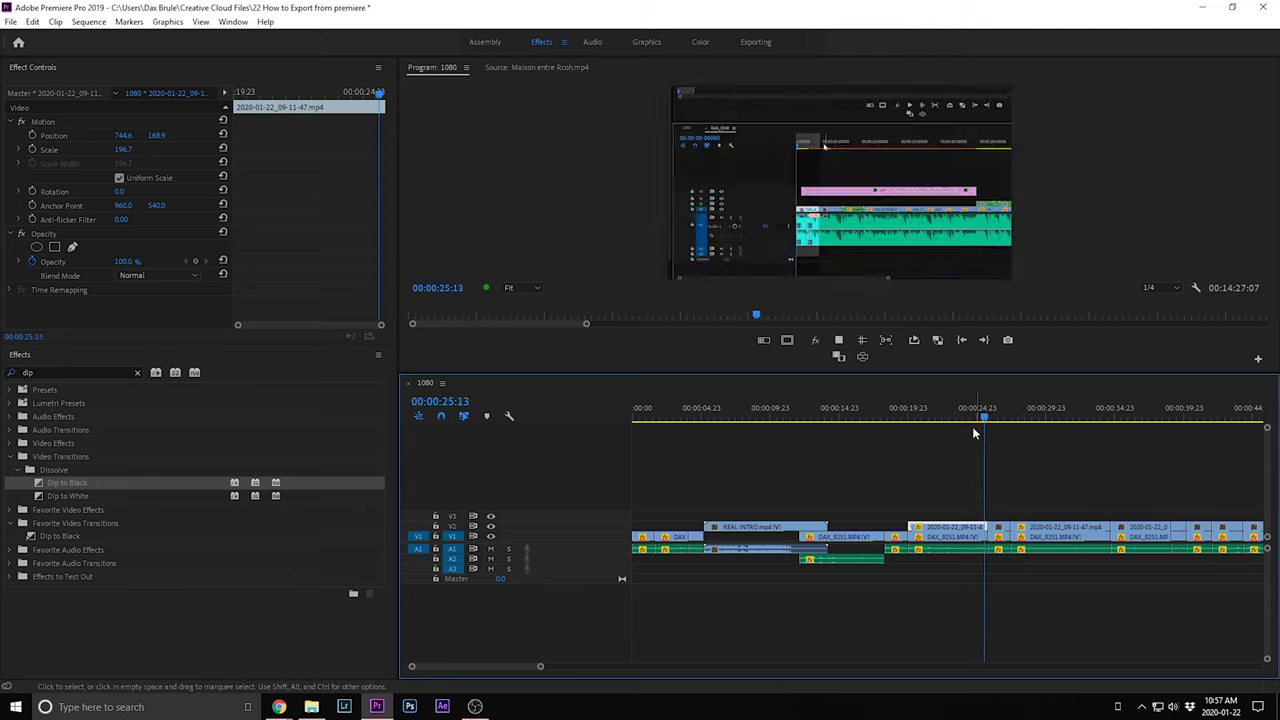
{"action": "left_click", "coordinate": [963, 420]}
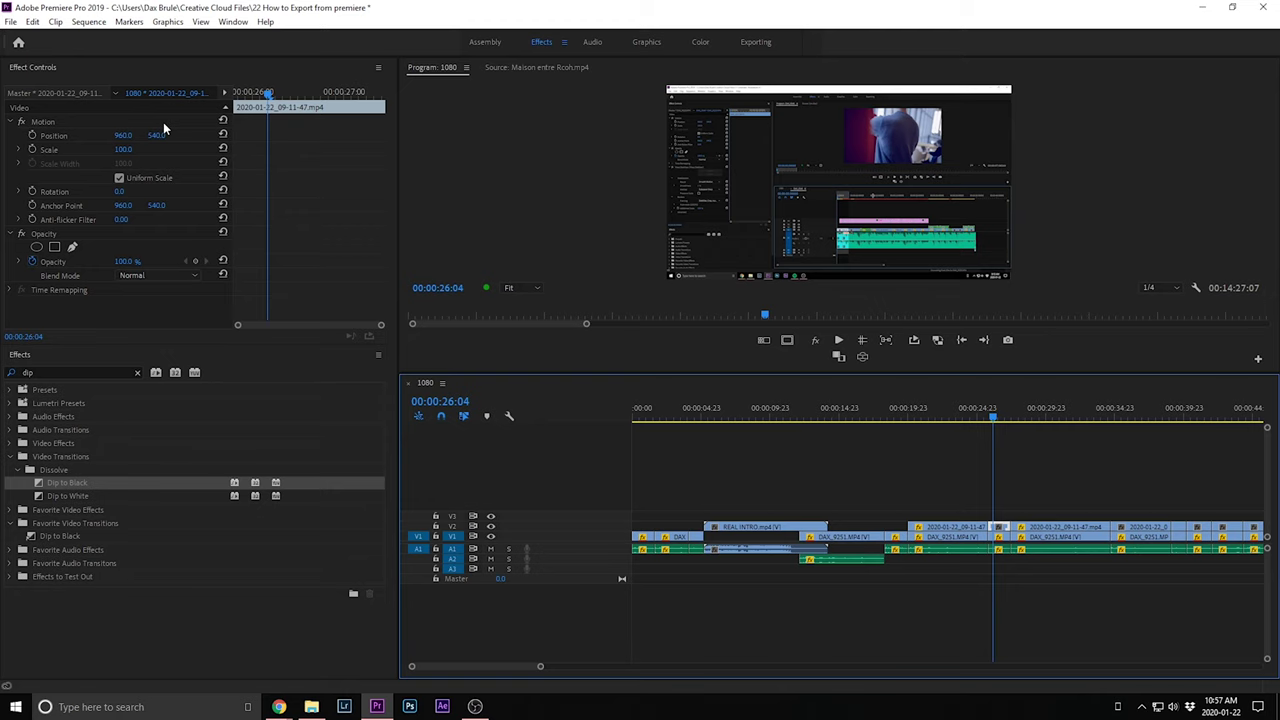
Review the DAX_9251 clip and park the playhead at 00:00:24:15.
{"action": "left_click", "coordinate": [940, 537]}
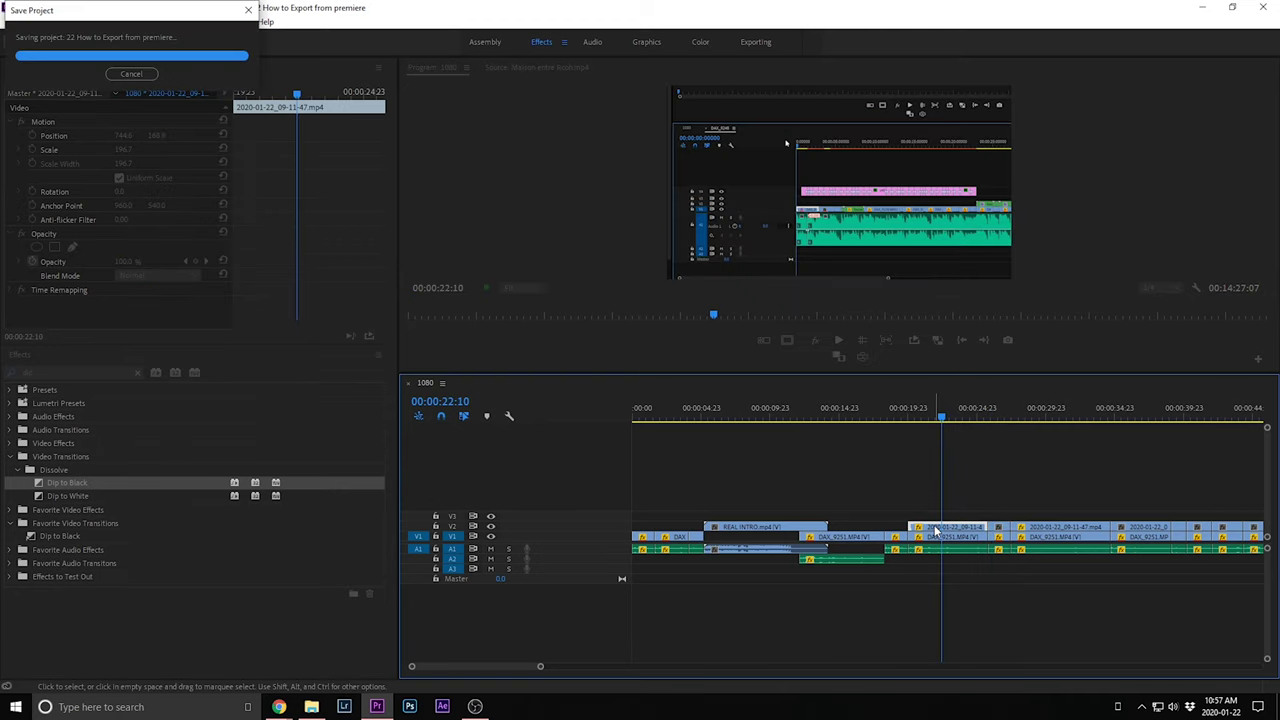
{"action": "left_click", "coordinate": [1003, 522]}
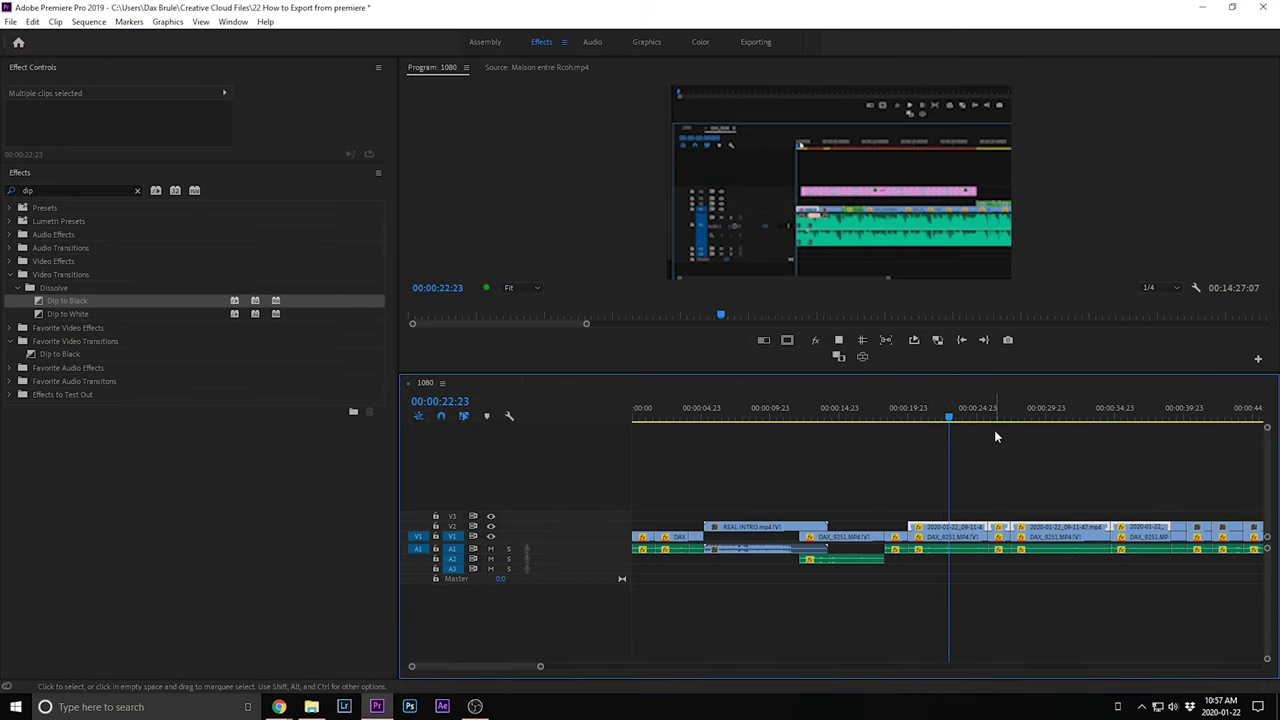
{"action": "left_click", "coordinate": [975, 416]}
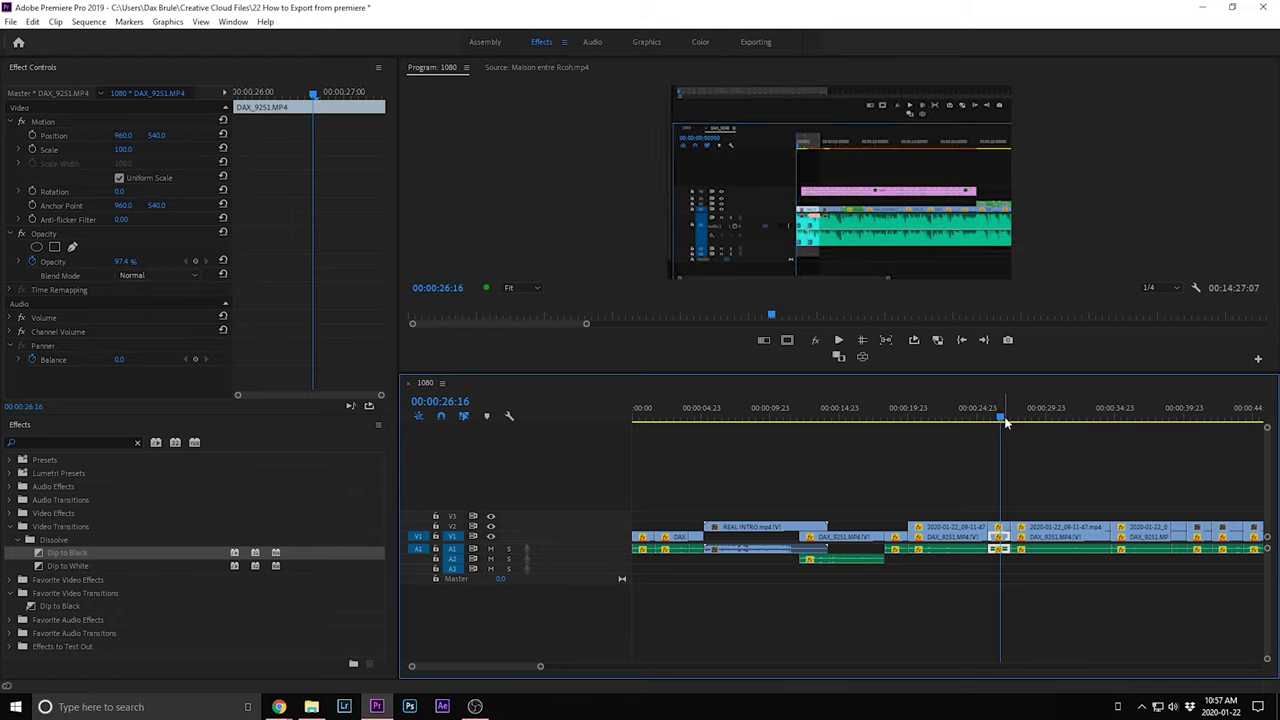
Reset a clip's Motion settings and add Dip to Black at the end of DAX_9251.
{"action": "left_click_drag", "start_coordinate": [1010, 416], "coordinate": [1107, 410]}
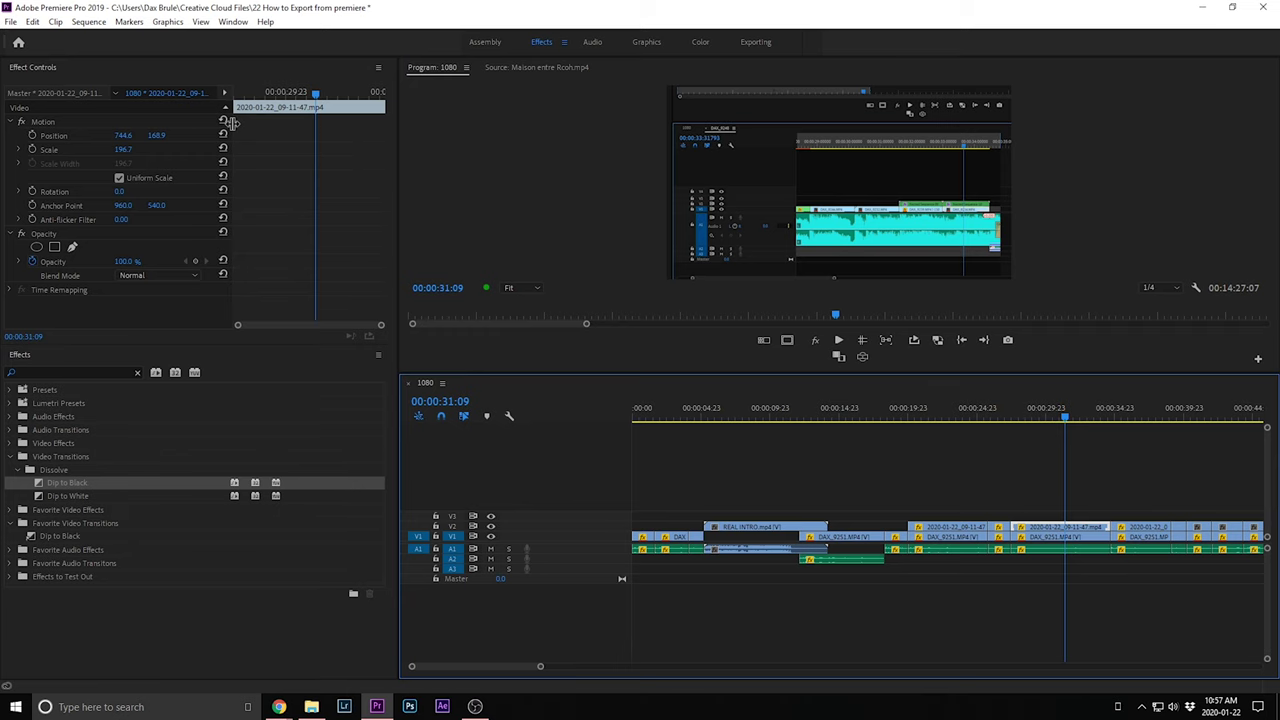
{"action": "left_click", "coordinate": [224, 121]}
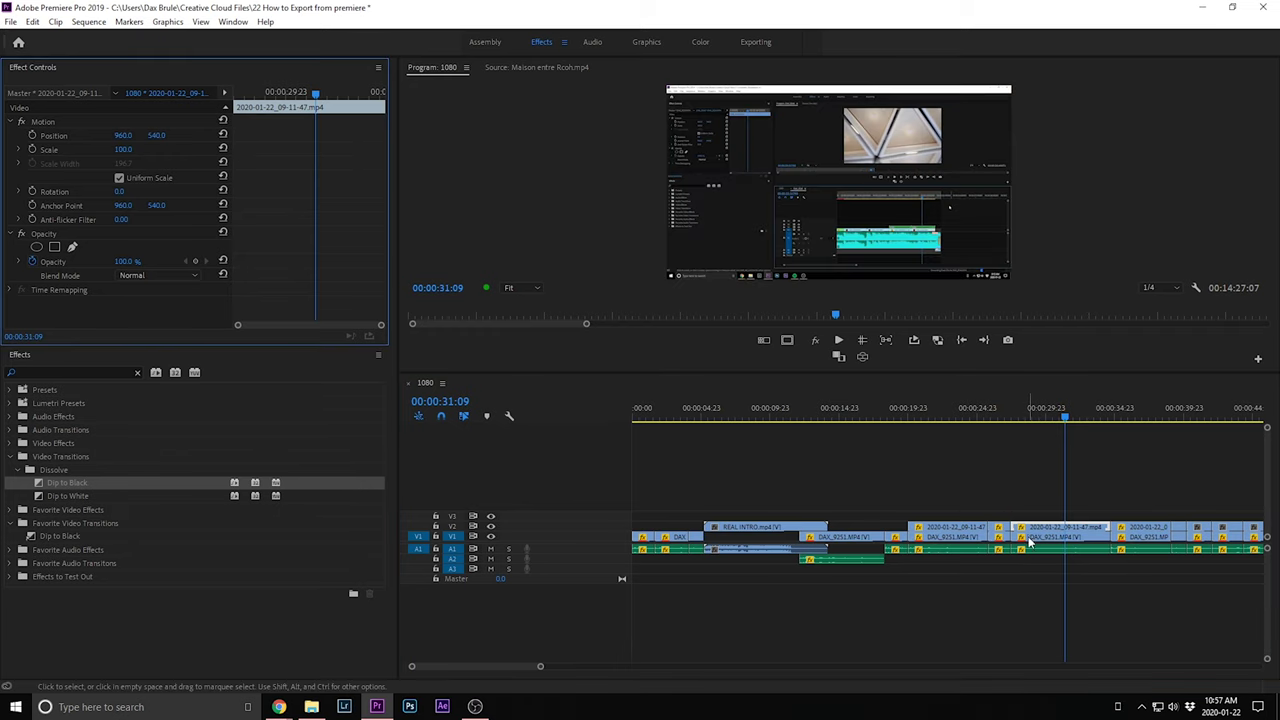
{"action": "left_click_drag", "start_coordinate": [1124, 510], "coordinate": [1108, 538]}
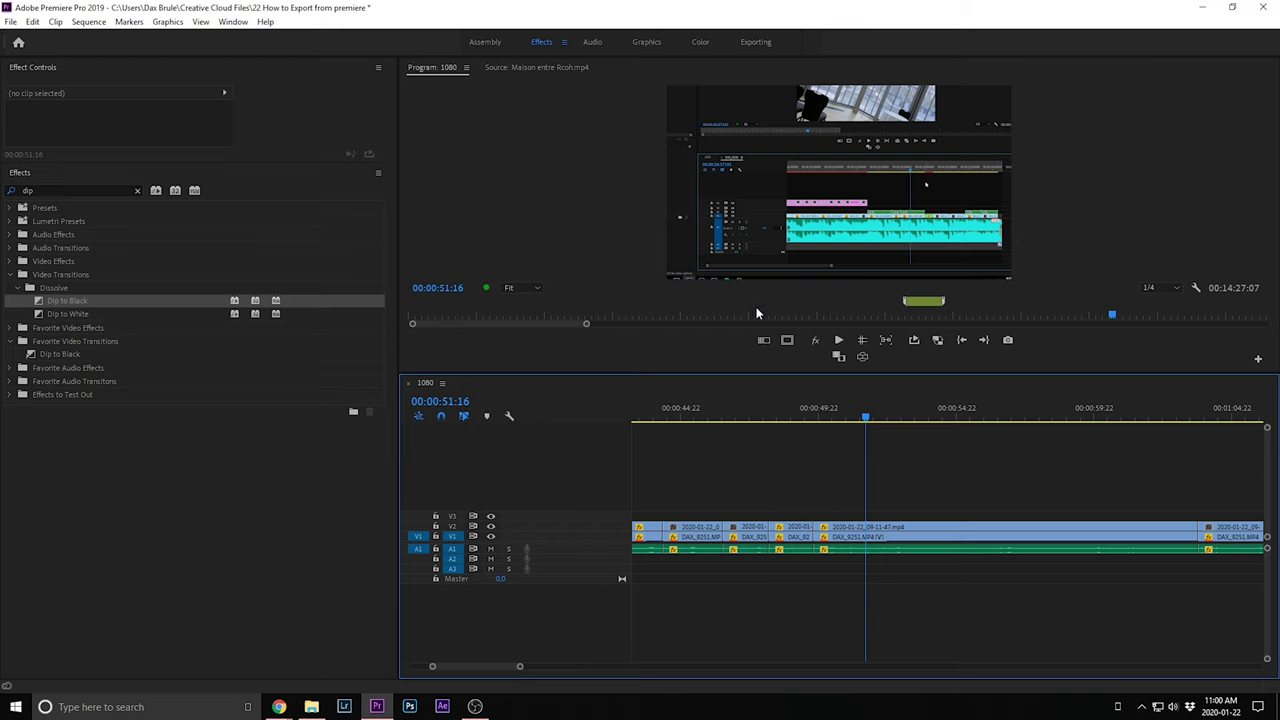
Save the project and delete the 2020-01-22_09-11-47.mp4 screen-recording clip above the talking head.
{"action": "key", "text": "ctrl+s"}
{"action": "left_click", "coordinate": [833, 538]}
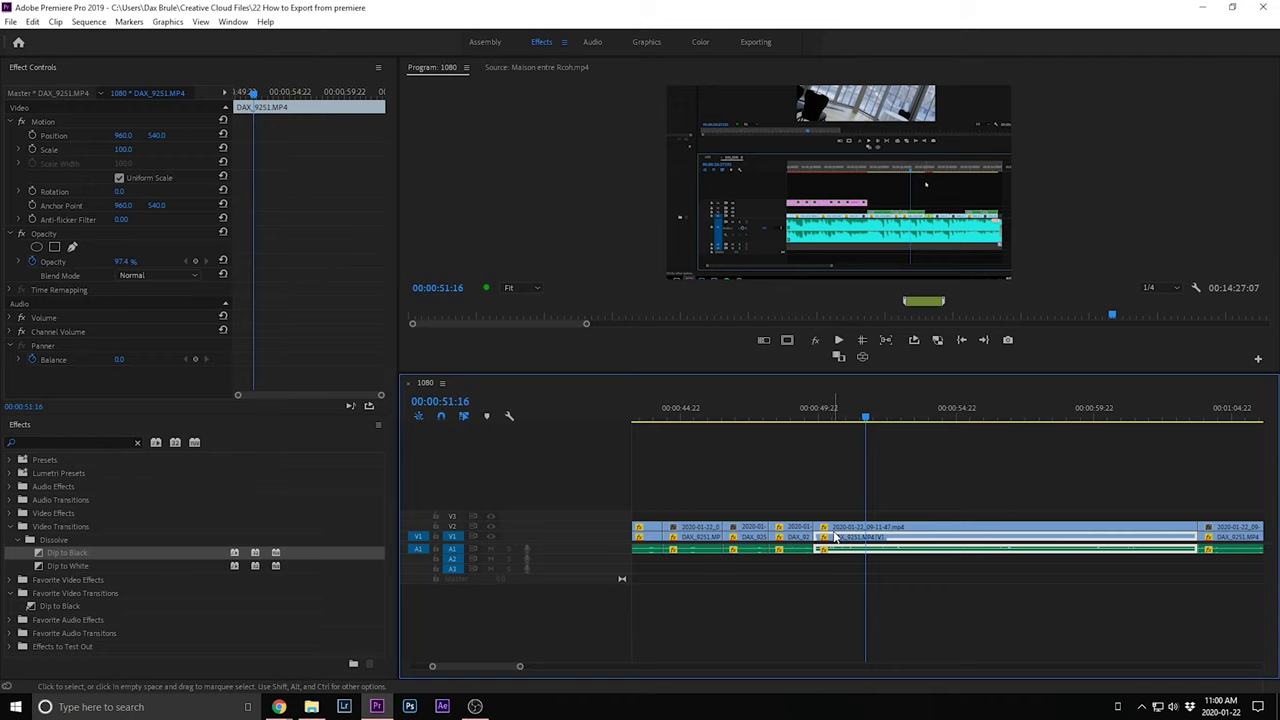
{"action": "left_click", "coordinate": [837, 526]}
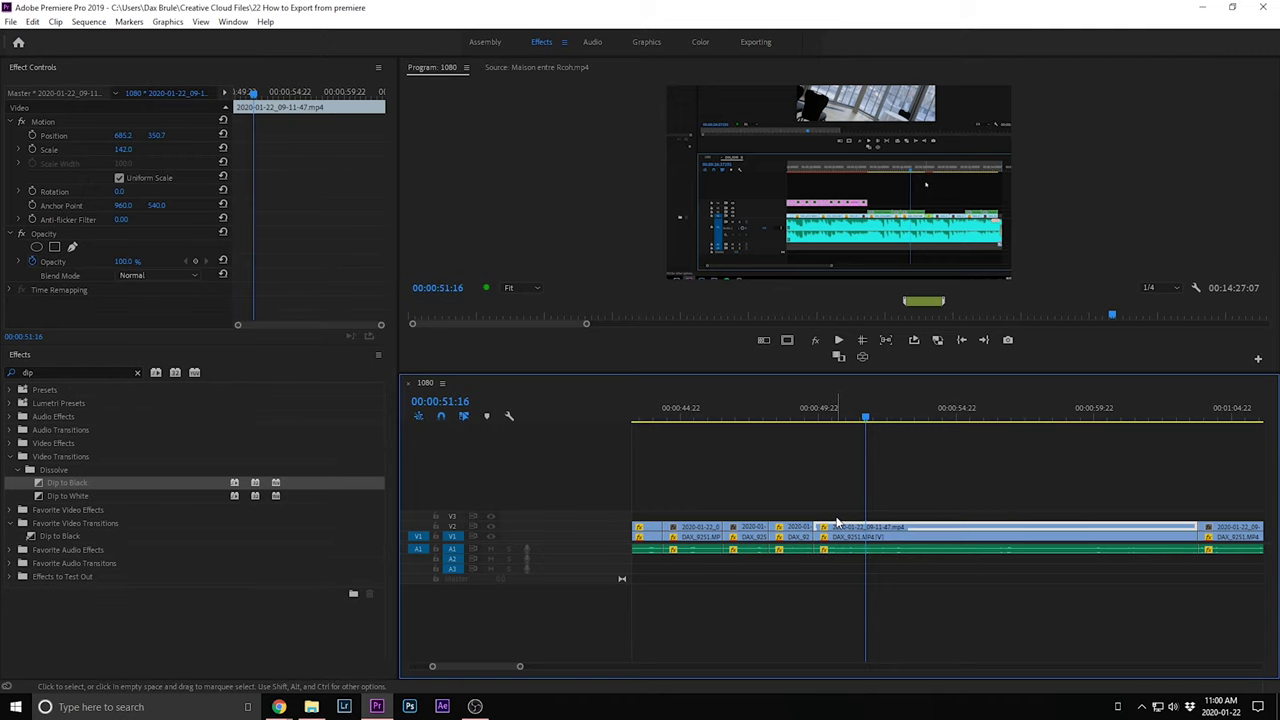
{"action": "key", "text": "Delete"}
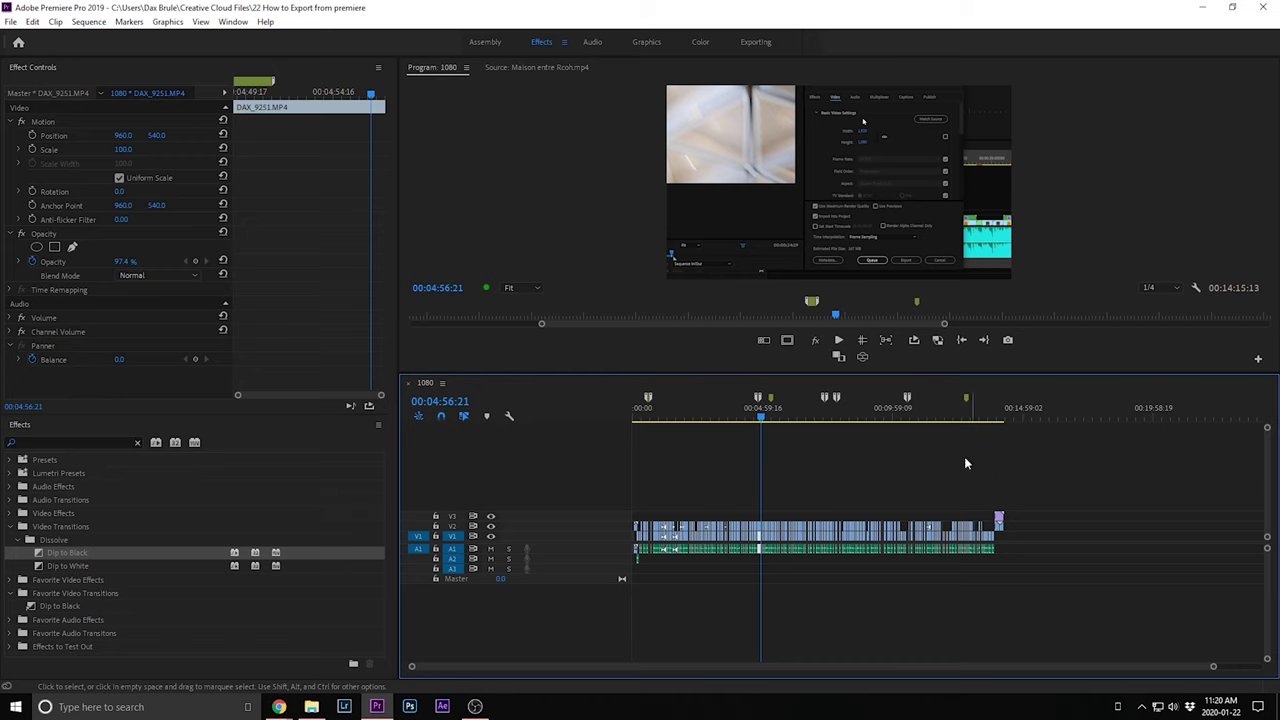
Zoom the timeline to about five minutes, park the playhead near 36 seconds, and open a browser window.
{"action": "key", "text": "="}
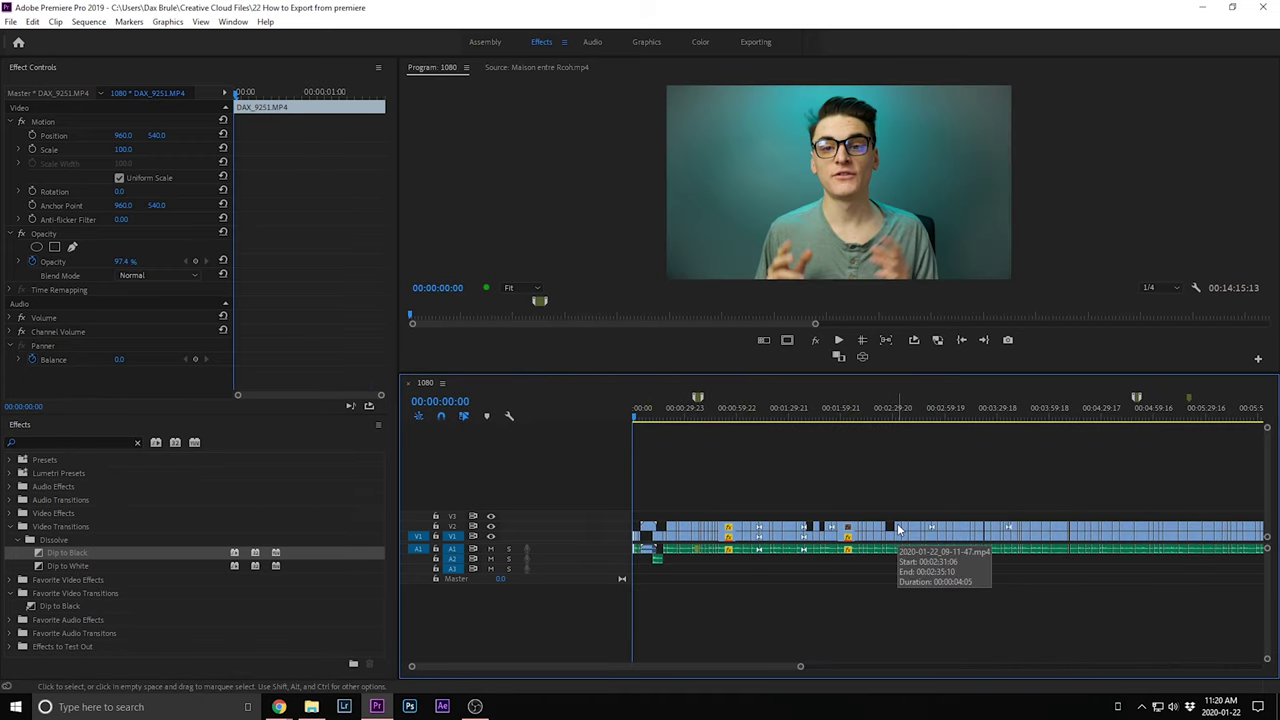
{"action": "left_click", "coordinate": [697, 410]}
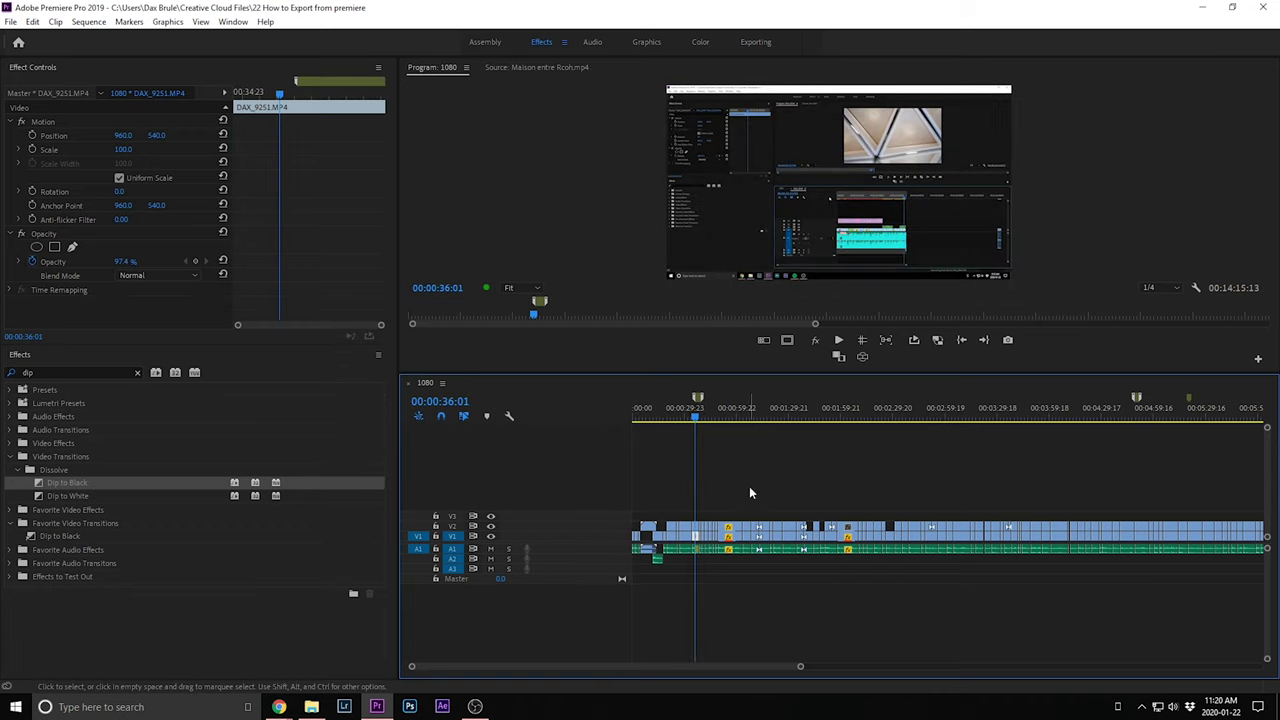
{"action": "scroll", "coordinate": [807, 489], "scroll_direction": "right", "scroll_amount": 3}
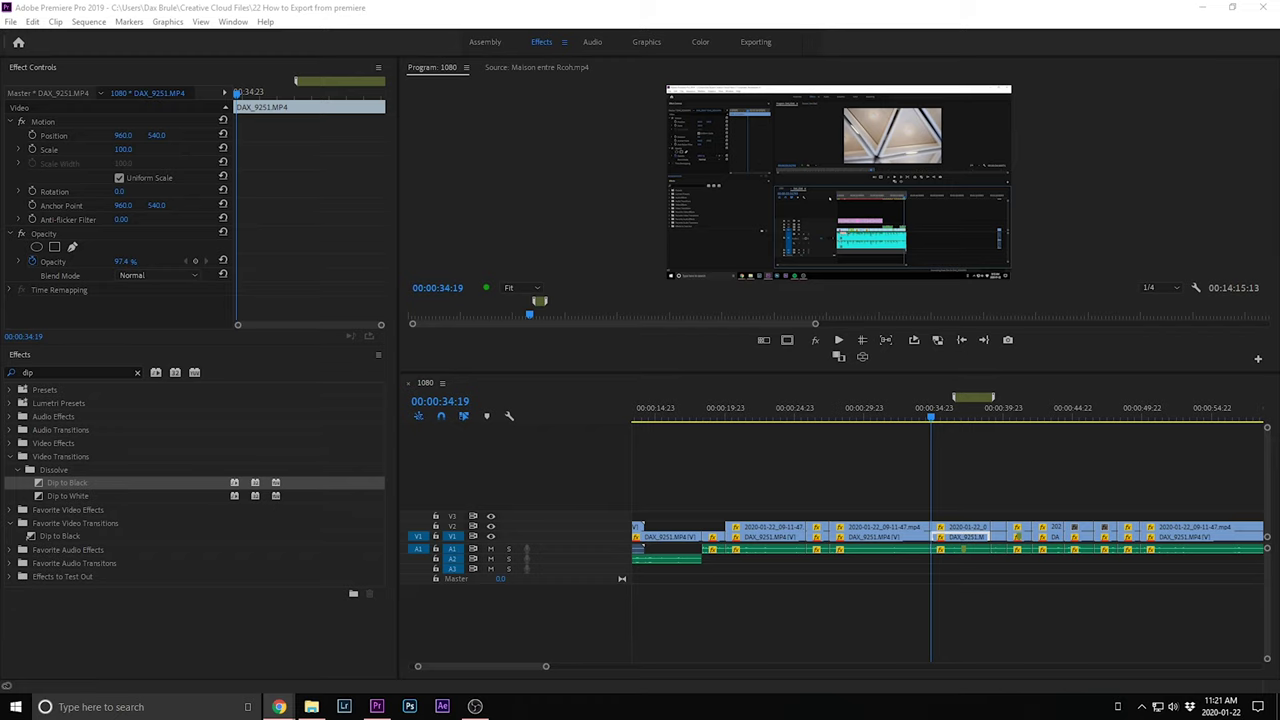
{"action": "left_click", "coordinate": [279, 707]}
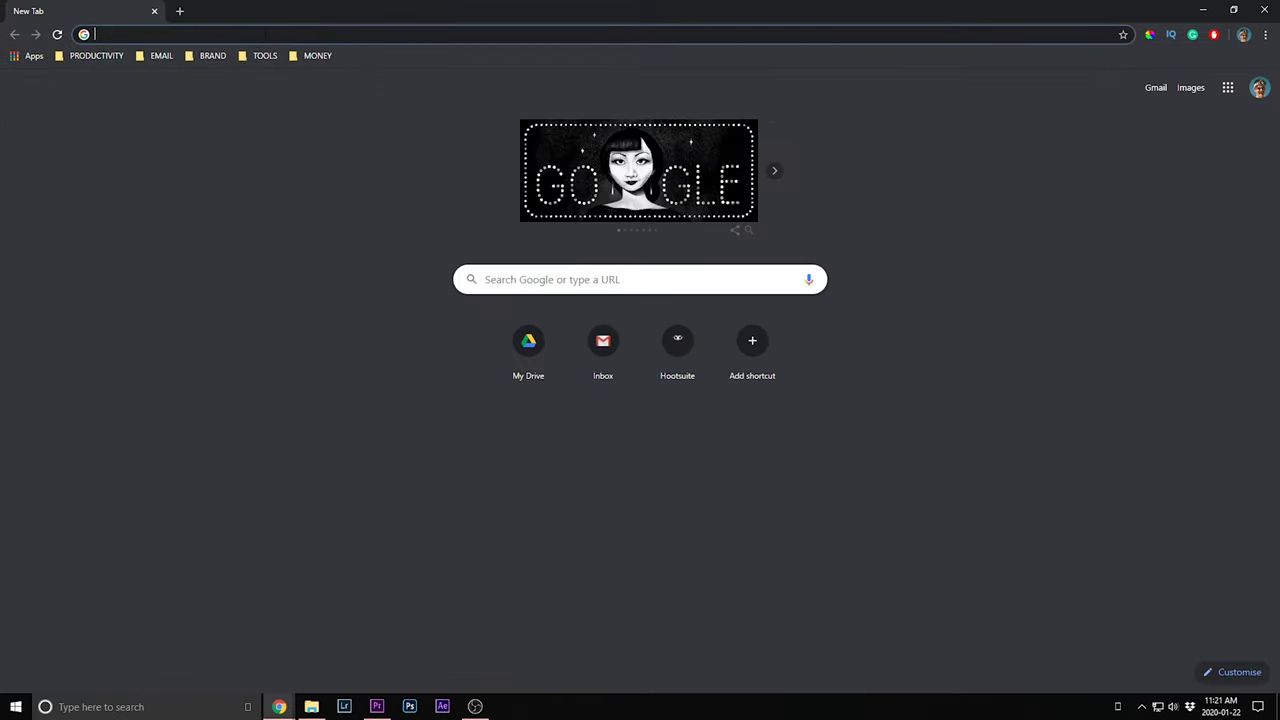
Search images for 'keyboard' and save one as download.jpg in X:\Youtube Videos\22 How to Export from Premiere.
{"action": "type", "text": "keyboard"}
{"action": "key", "text": "Return"}
{"action": "left_click", "coordinate": [191, 123]}
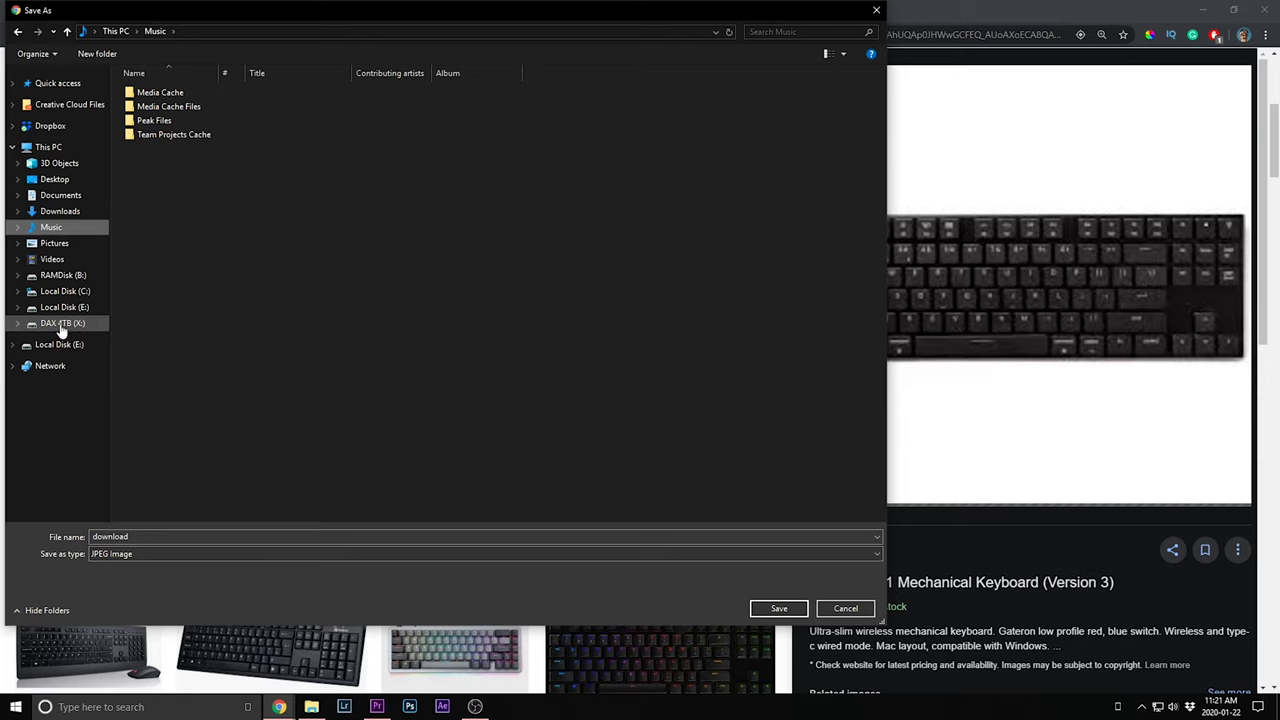
{"action": "left_click", "coordinate": [61, 325]}
{"action": "double_click", "coordinate": [293, 117]}
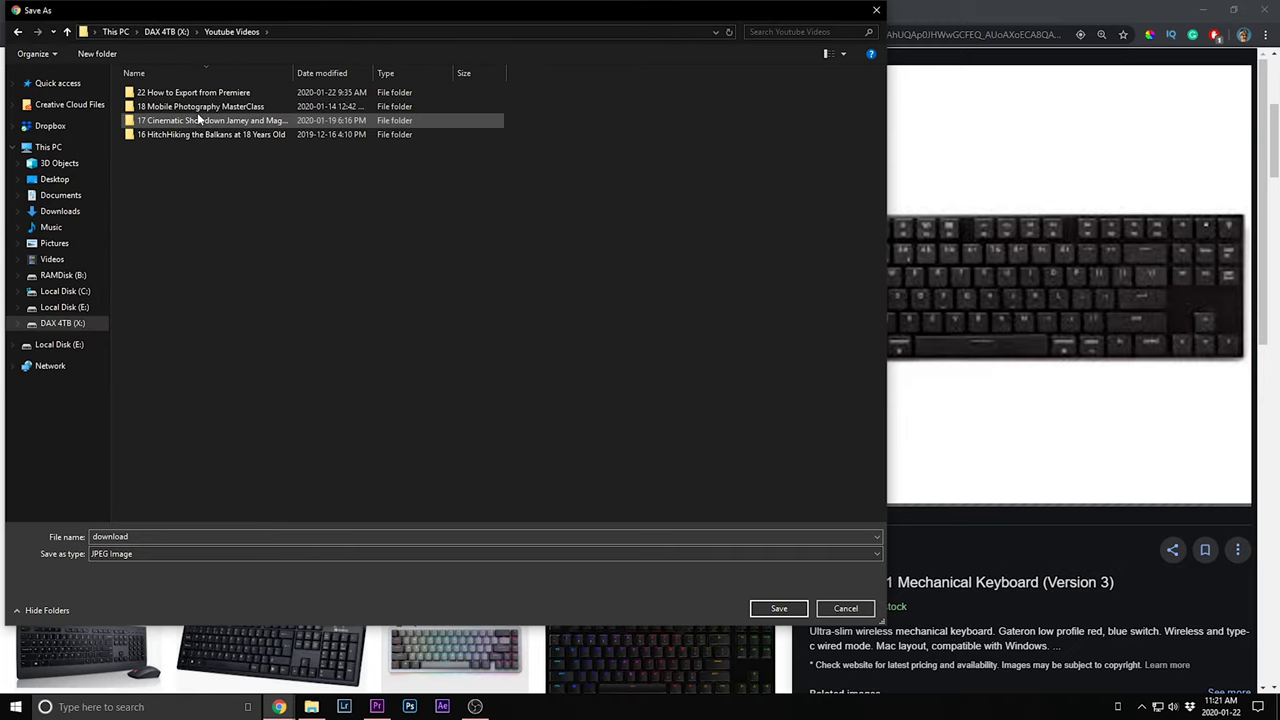
{"action": "double_click", "coordinate": [229, 88]}
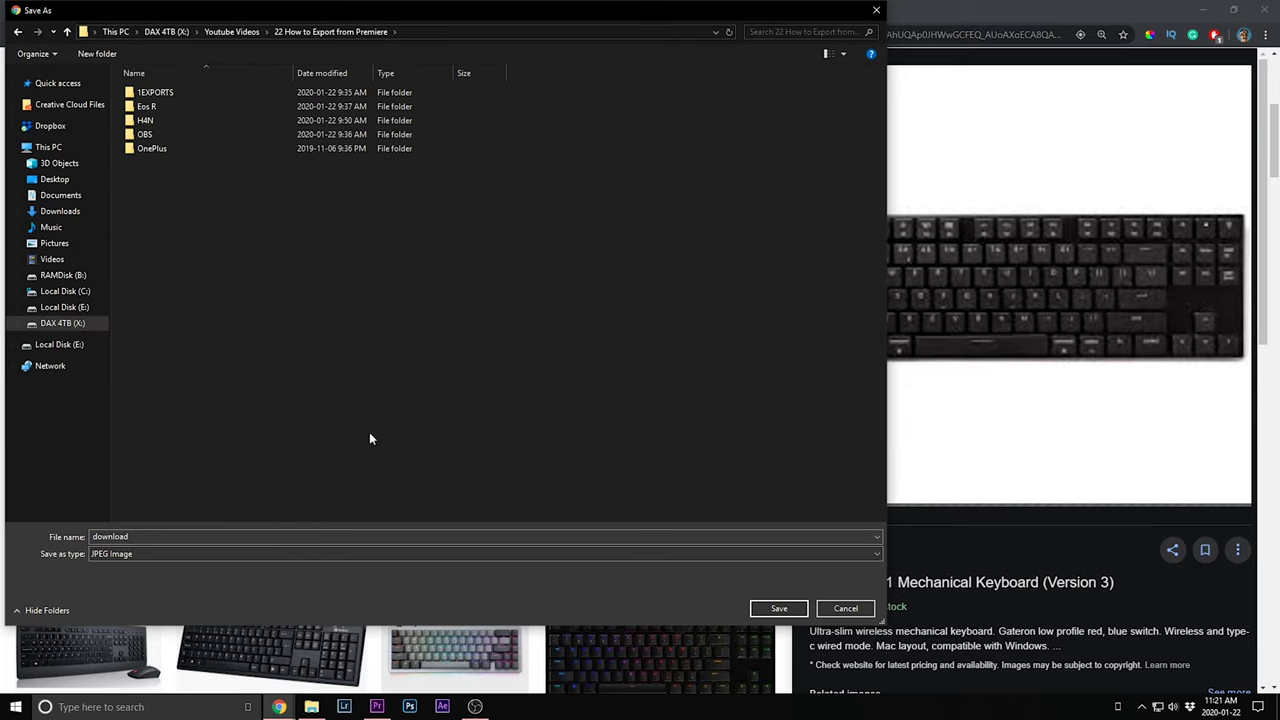
{"action": "left_click", "coordinate": [778, 608]}
In File Explorer, browse to the X:\Youtube Videos folder.
{"action": "key", "text": "alt+Tab"}
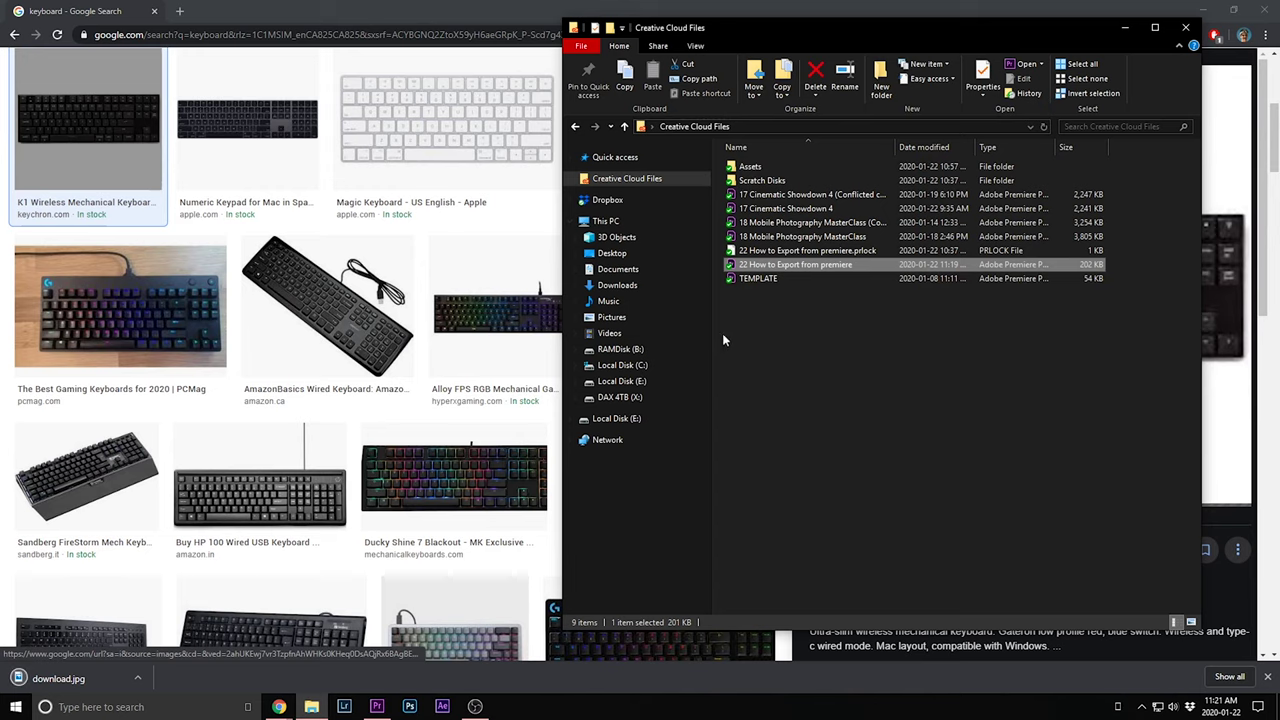
{"action": "left_click", "coordinate": [618, 397]}
{"action": "double_click", "coordinate": [914, 180]}
From the 22 How to Export from Premiere folder, drag download.jpg onto V3 near 34 seconds.
{"action": "double_click", "coordinate": [850, 167]}
{"action": "key", "text": "alt+Tab"}
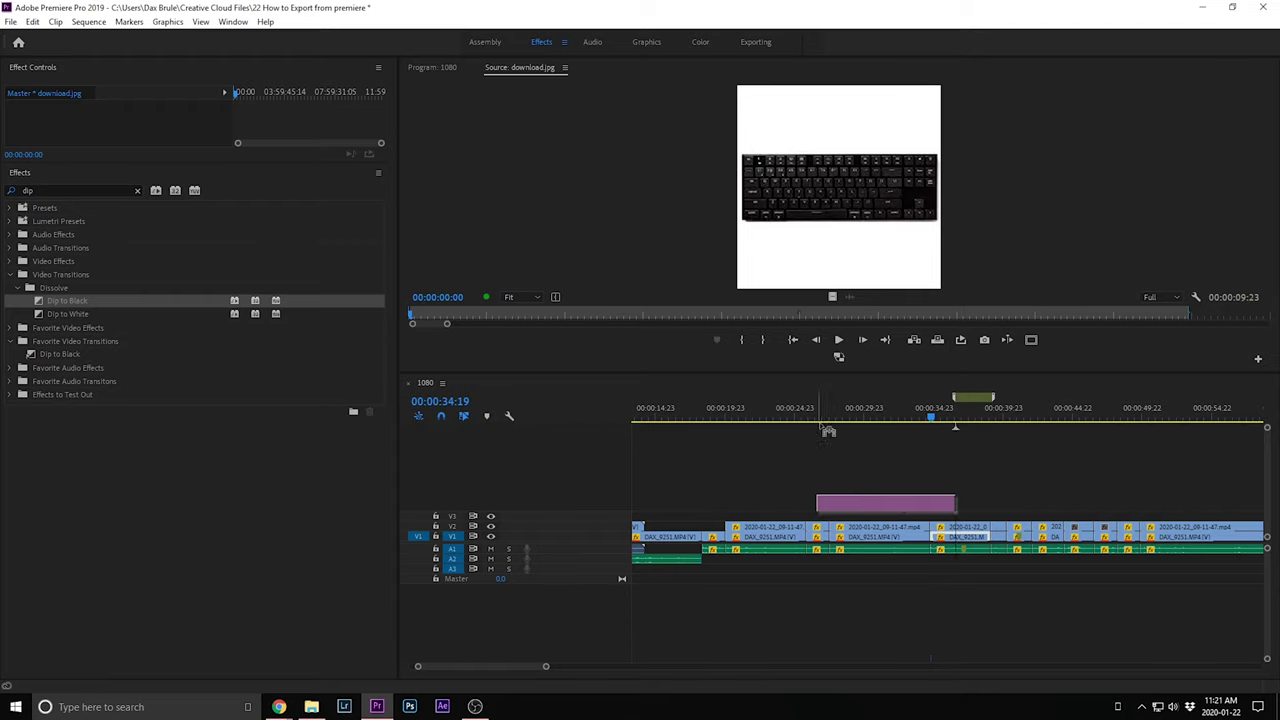
{"action": "left_click_drag", "start_coordinate": [929, 449], "coordinate": [943, 505]}
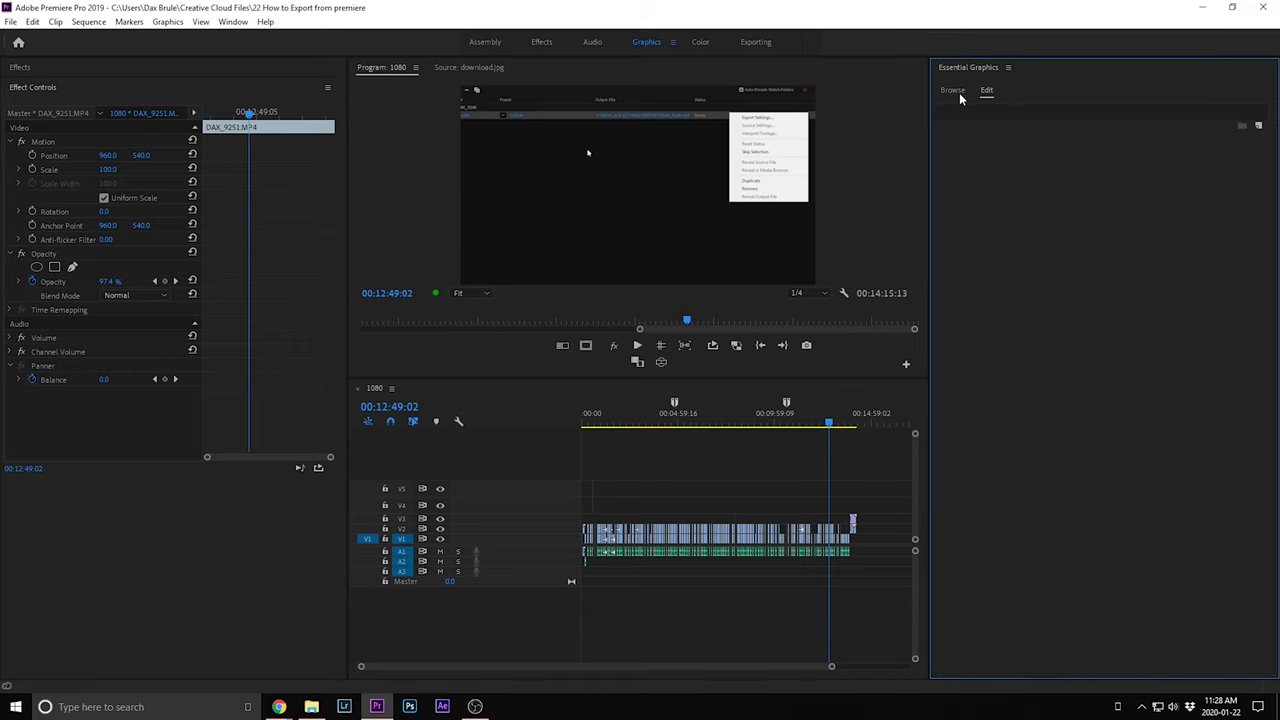
Drag the 1_Title_BottomReveal template from My Templates onto track V4 at the new playhead position.
{"action": "left_click", "coordinate": [785, 411]}
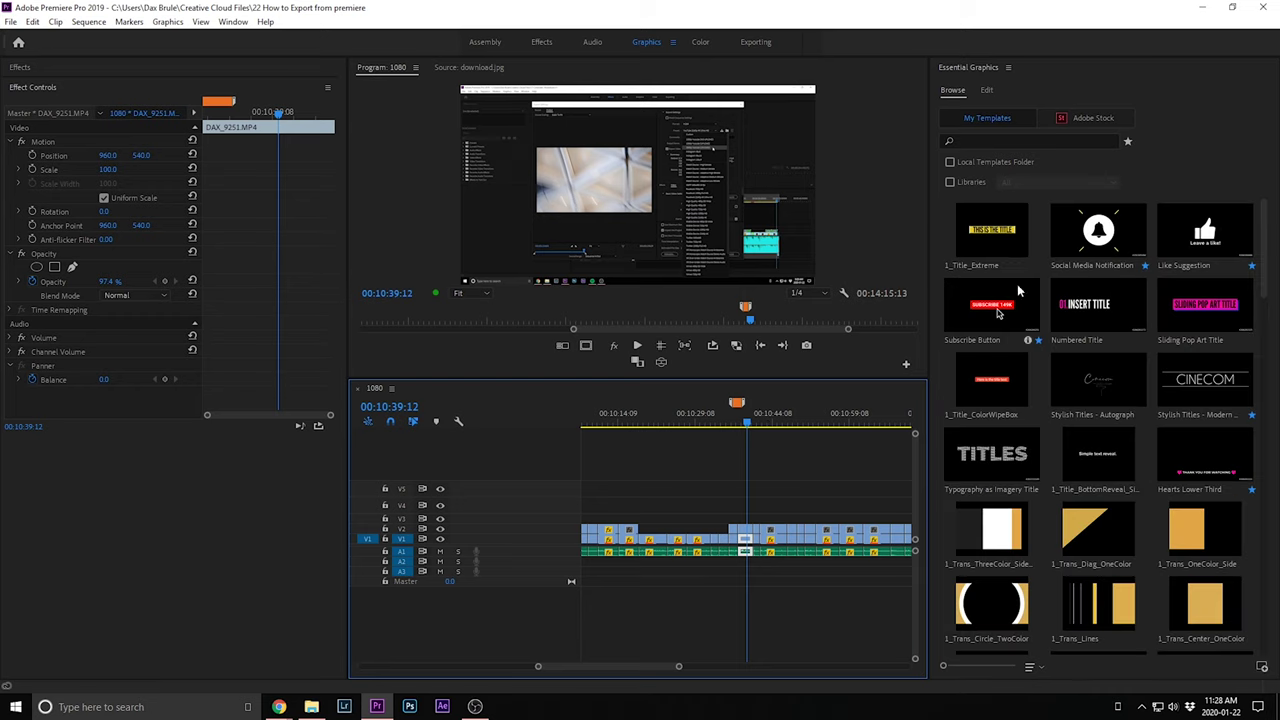
{"action": "scroll", "coordinate": [1057, 405], "scroll_direction": "down", "scroll_amount": 10}
{"action": "scroll", "coordinate": [1057, 405], "scroll_direction": "up", "scroll_amount": 10}
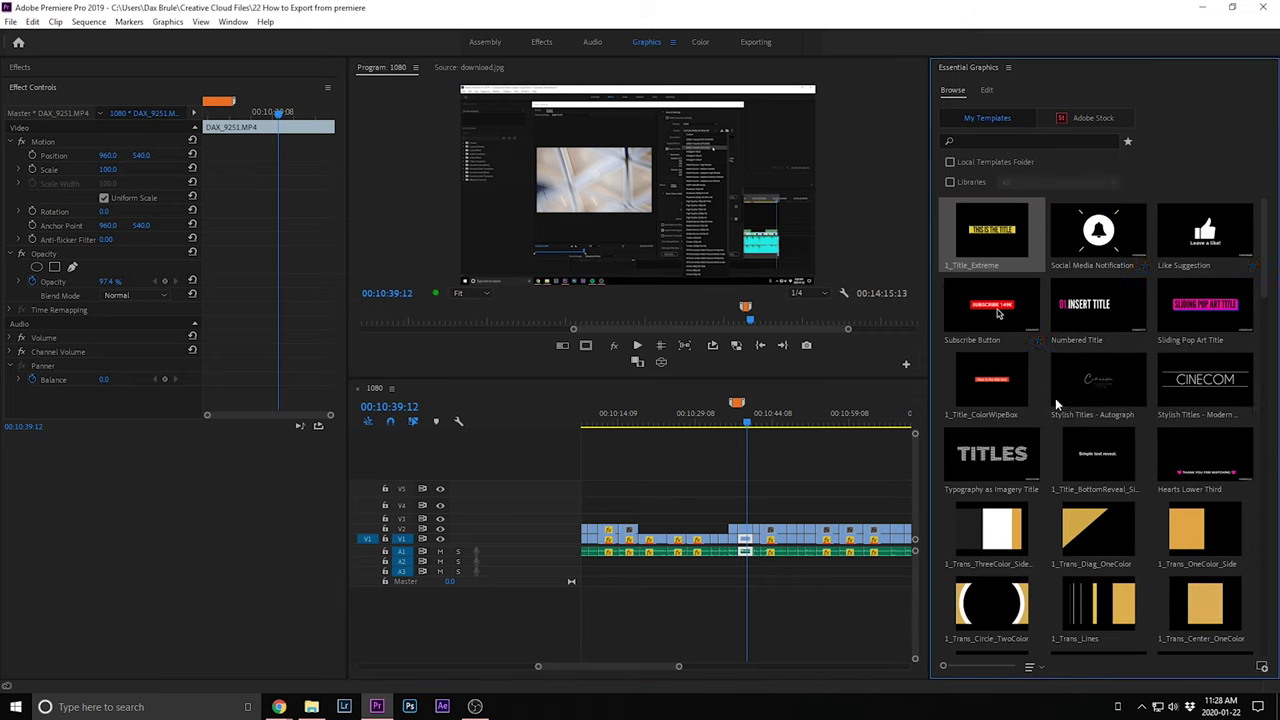
{"action": "scroll", "coordinate": [1262, 258], "scroll_direction": "down", "scroll_amount": 3}
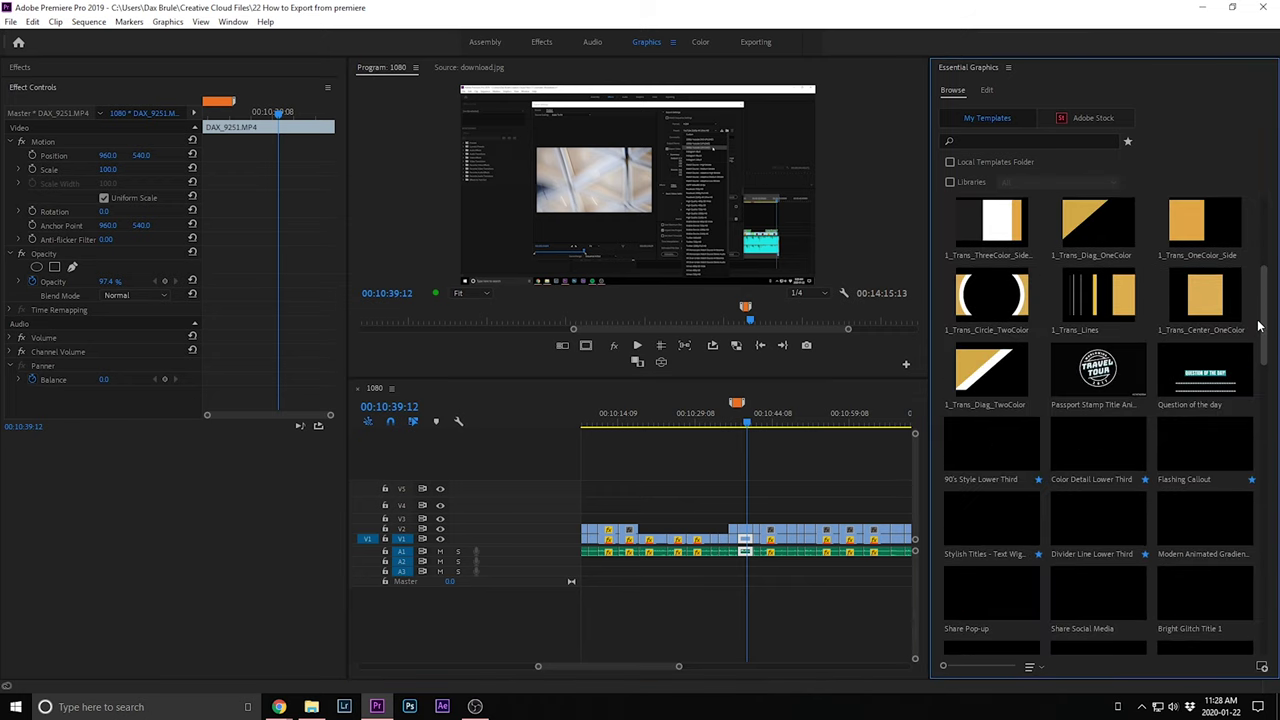
{"action": "scroll", "coordinate": [1098, 405], "scroll_direction": "up", "scroll_amount": 3}
{"action": "left_click_drag", "start_coordinate": [1098, 405], "coordinate": [757, 503]}
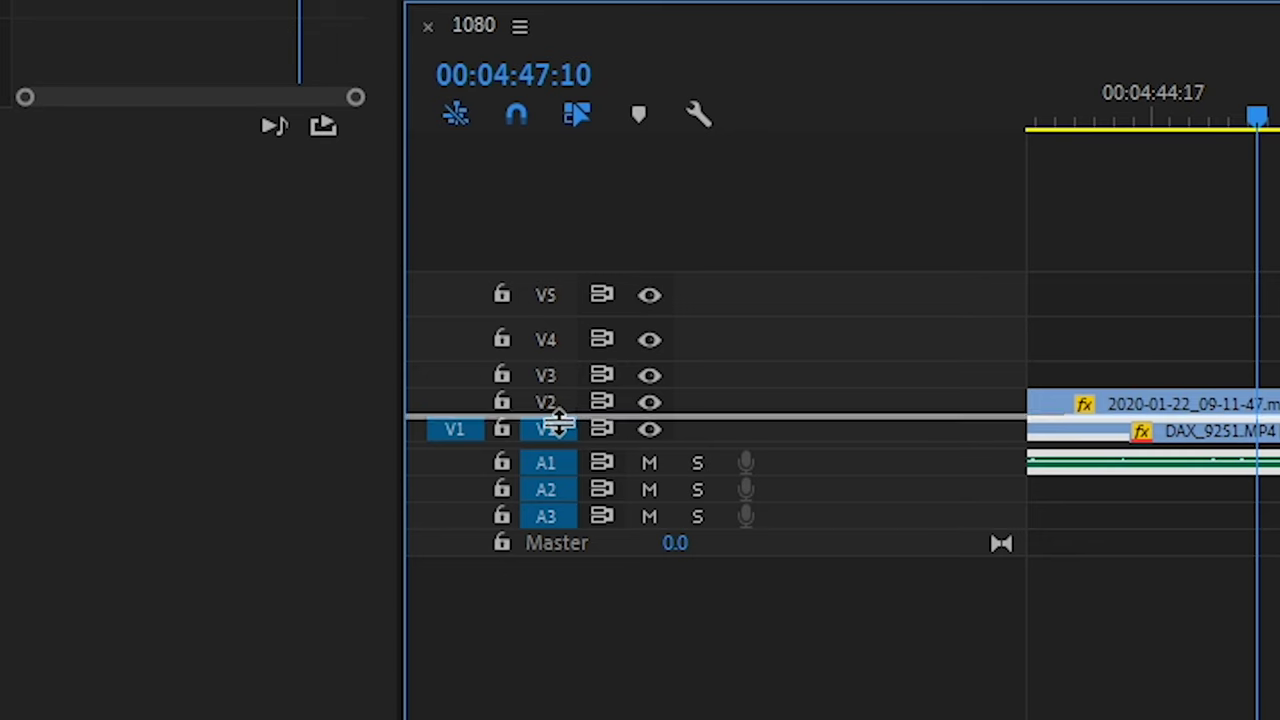
Paste the pink LINK IN BIO title onto track V4 near 04:48 and move it 16 frames later.
{"action": "left_click_drag", "start_coordinate": [557, 420], "coordinate": [554, 423]}
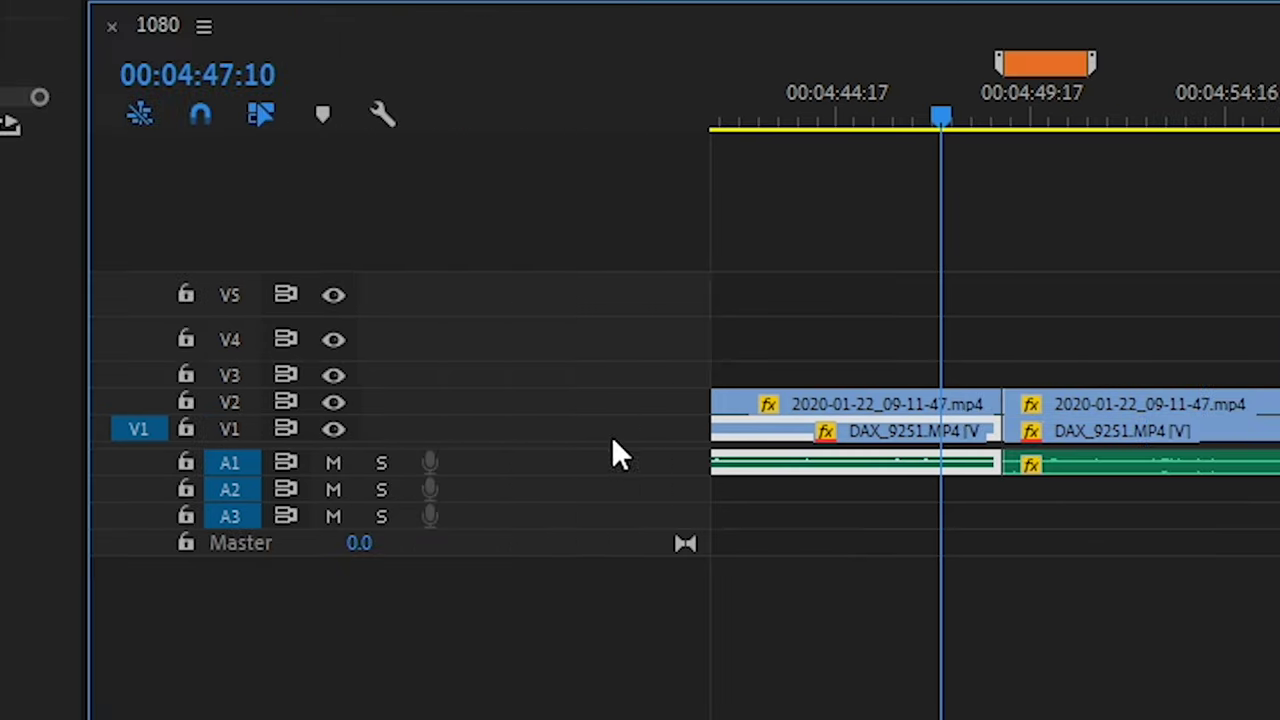
{"action": "left_click", "coordinate": [228, 339]}
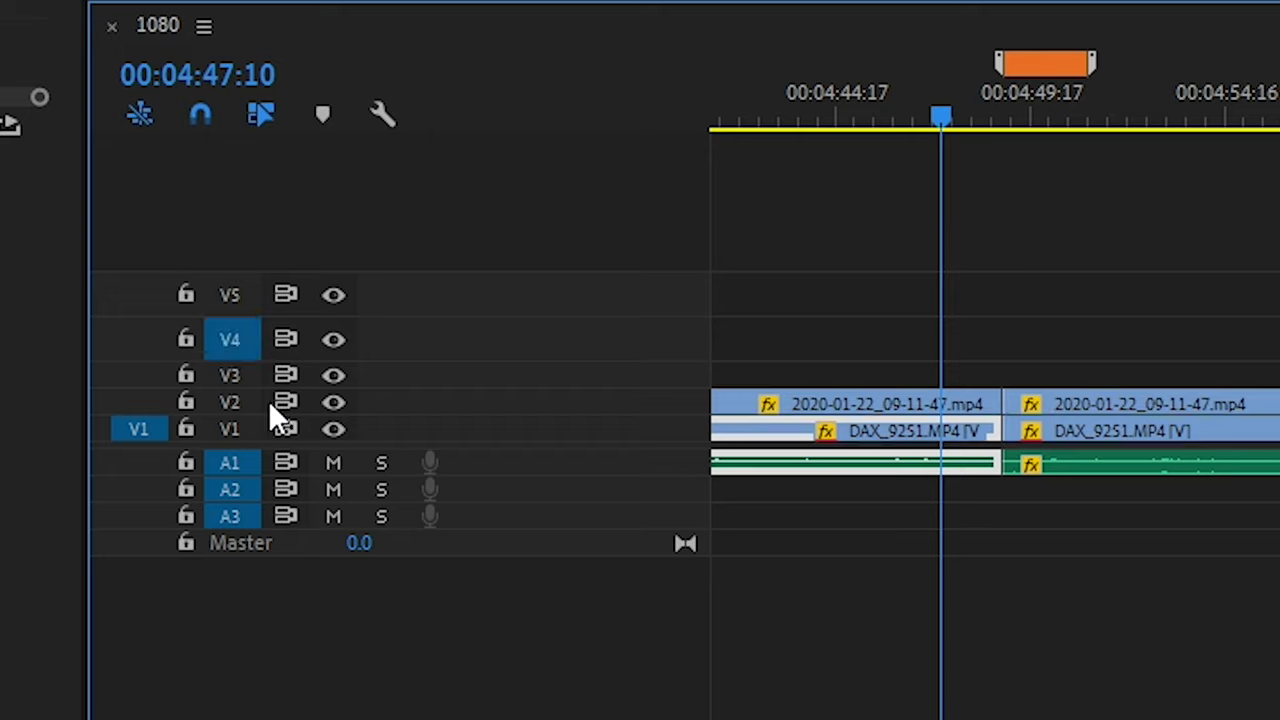
{"action": "key", "text": "ctrl+v"}
{"action": "left_click", "coordinate": [970, 124]}
{"action": "left_click_drag", "start_coordinate": [969, 348], "coordinate": [1063, 369]}
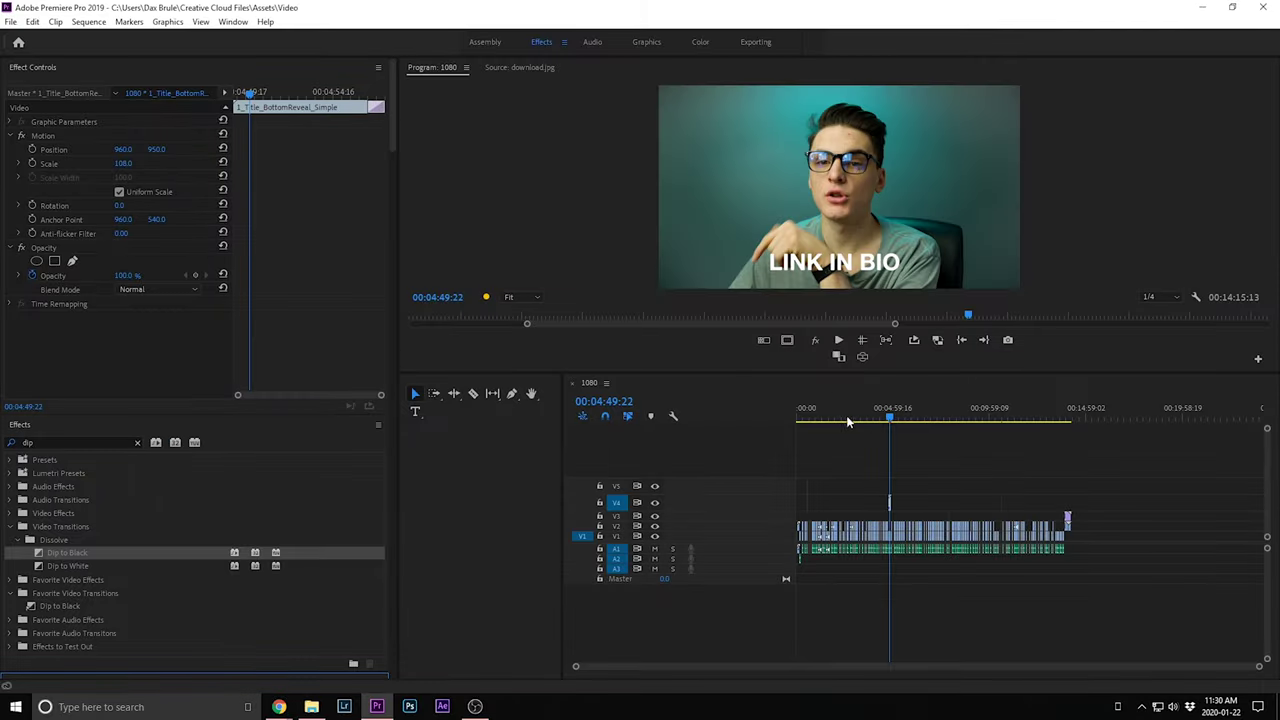
{"action": "key", "text": "="}
{"action": "key", "text": "="}
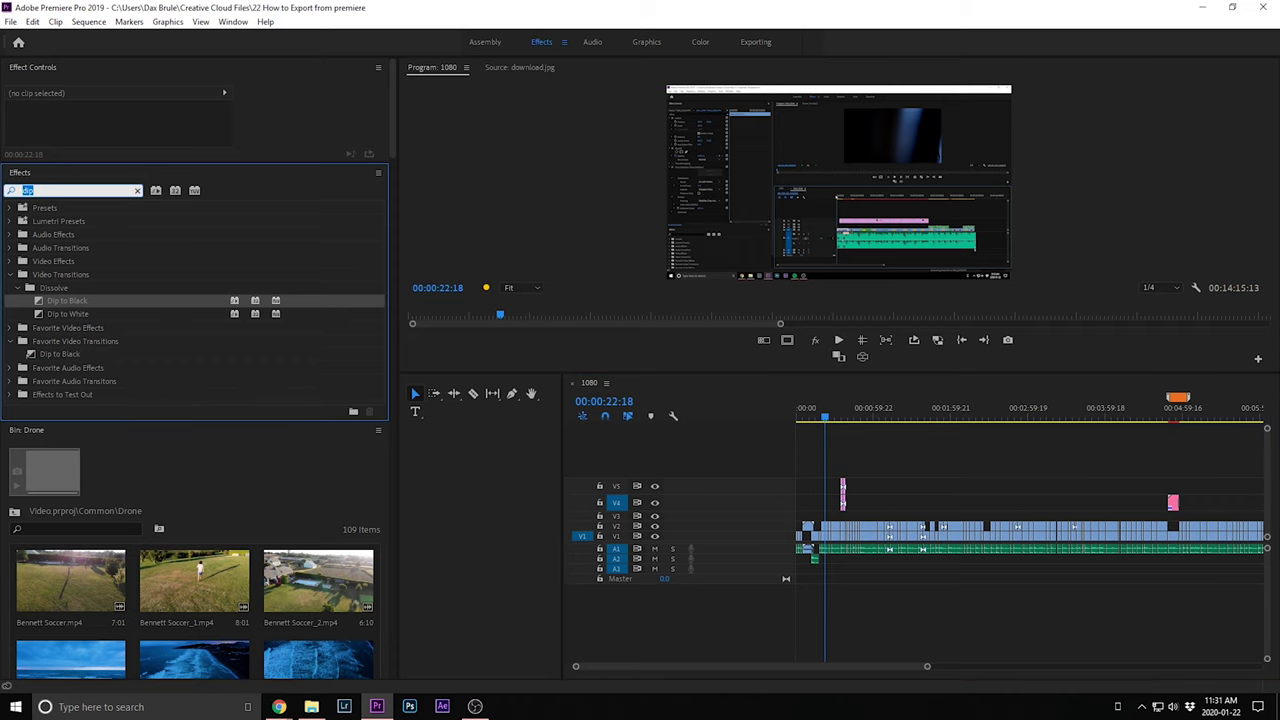
Filter Effects for 'podc' and apply the Podcast preset to every clip in the sequence.
{"action": "type", "text": "podc"}
{"action": "left_click", "coordinate": [1160, 583]}
{"action": "key", "text": "minus"}
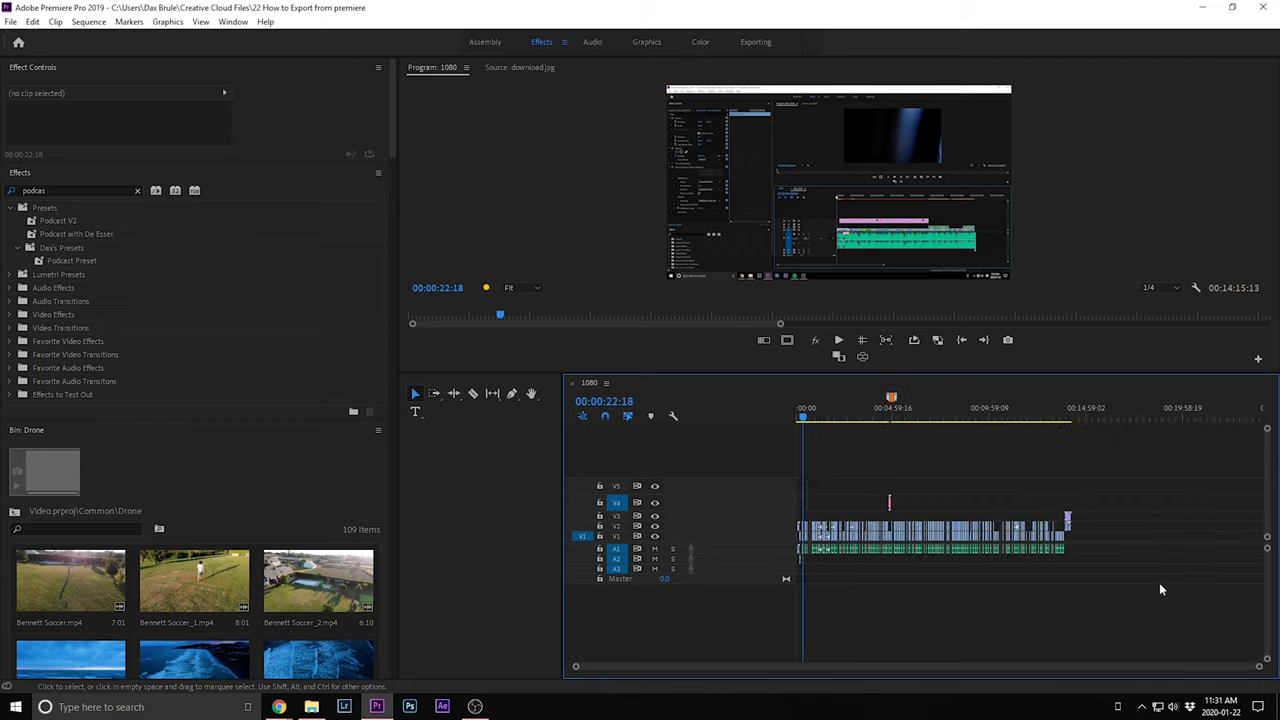
{"action": "key", "text": "ctrl+a"}
{"action": "key", "text": "equal"}
{"action": "left_click", "coordinate": [74, 216]}
{"action": "left_click_drag", "start_coordinate": [74, 216], "coordinate": [952, 546]}
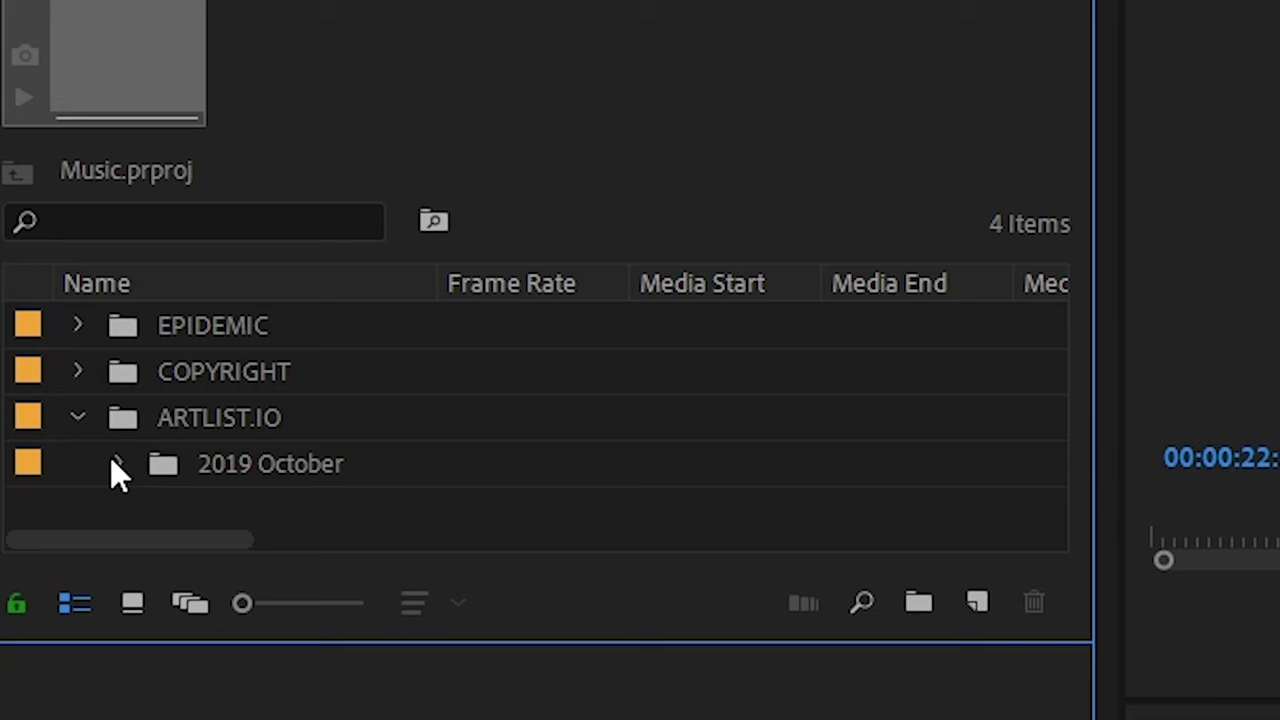
Show the Music project in Icon View and open ARTLIST.IO, then its 2019 October bin.
{"action": "left_click", "coordinate": [77, 327]}
{"action": "left_click", "coordinate": [77, 327]}
{"action": "left_click", "coordinate": [132, 603]}
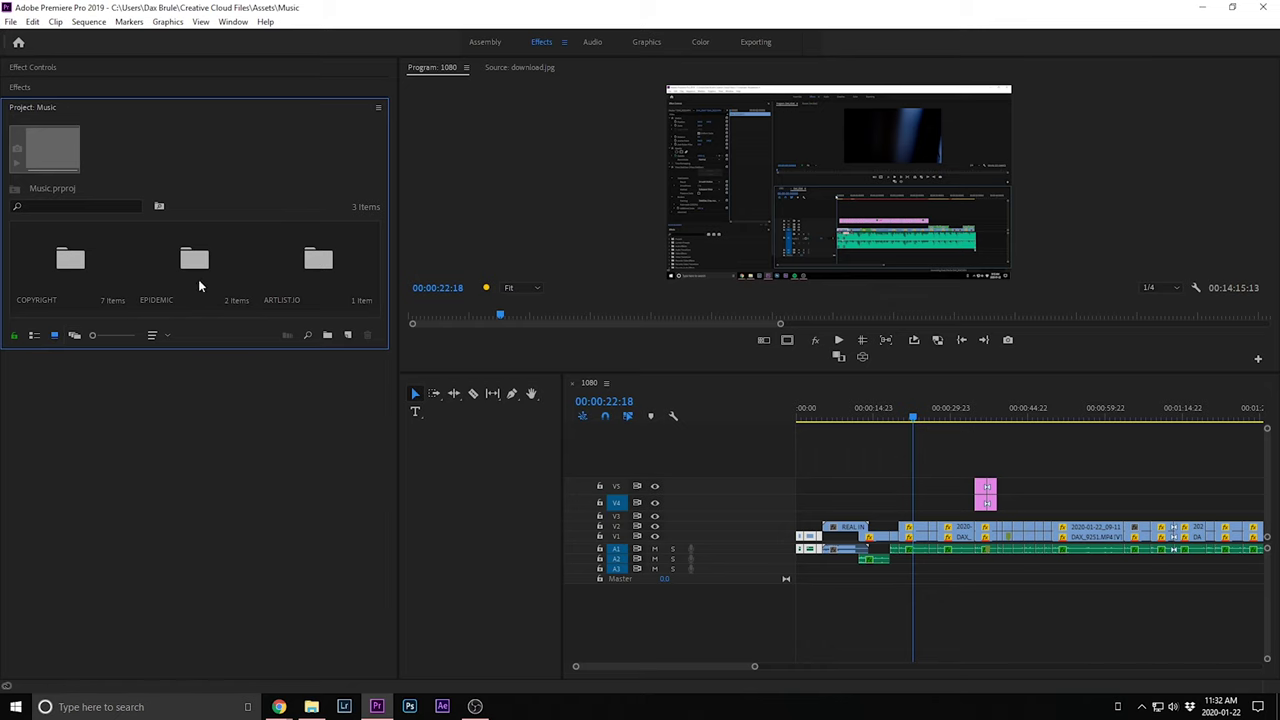
{"action": "double_click", "coordinate": [327, 272]}
{"action": "double_click", "coordinate": [108, 260]}
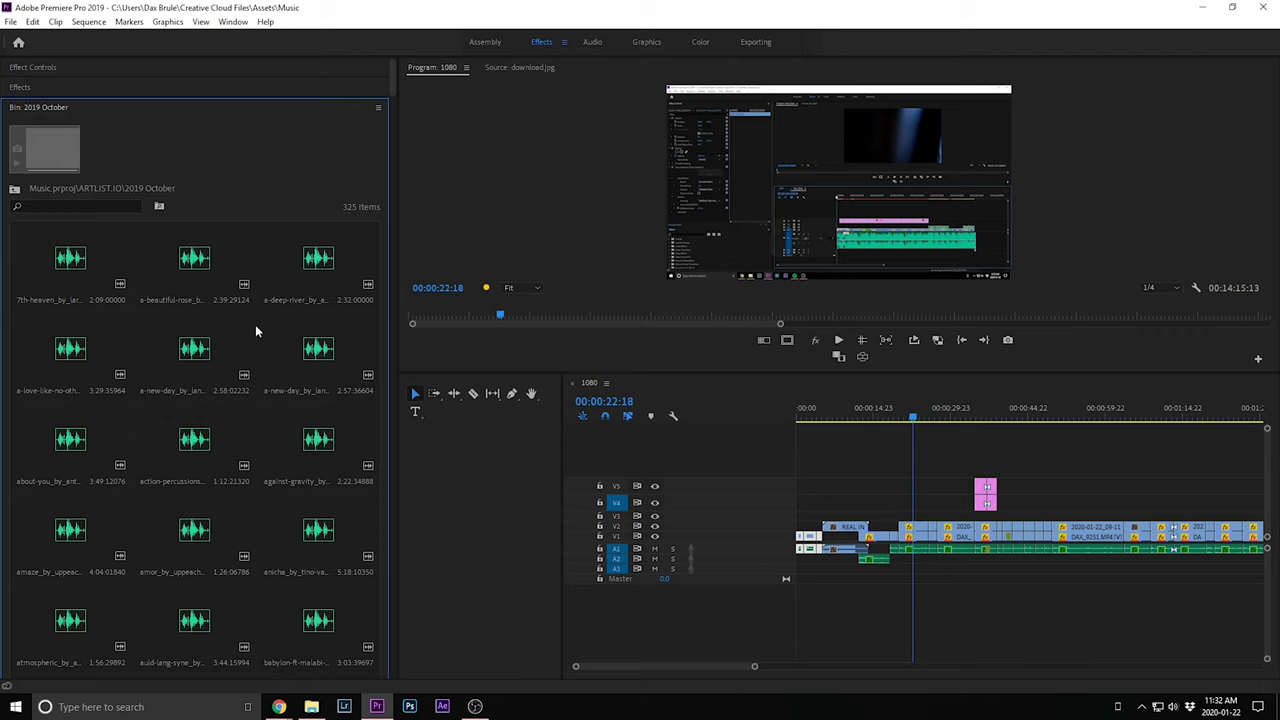
{"action": "scroll", "coordinate": [236, 362], "scroll_direction": "down", "scroll_amount": 1}
{"action": "scroll", "coordinate": [88, 400], "scroll_direction": "up", "scroll_amount": 1}
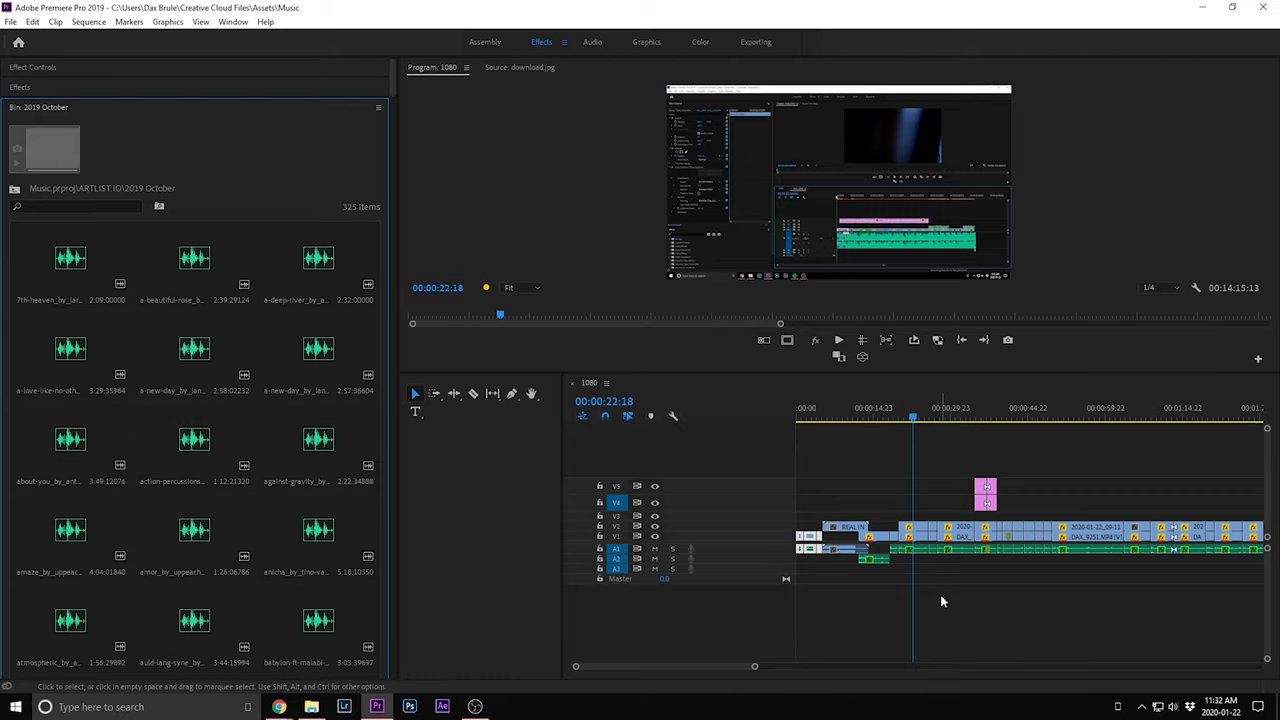